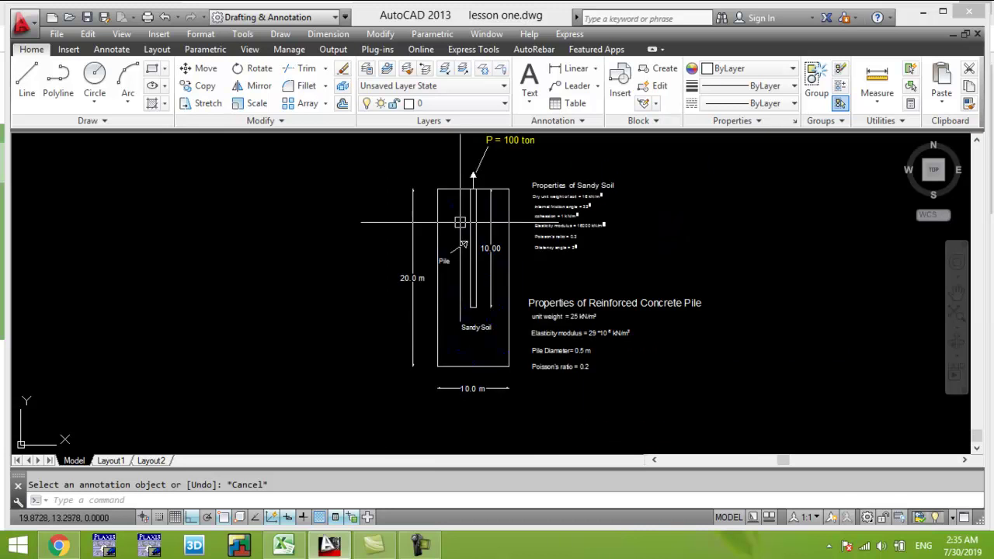
# Switch to the Excel workbook holding the pile hand calculations.
pyautogui.scroll(3, 579, 346)
pyautogui.scroll(-4, 435, 306)
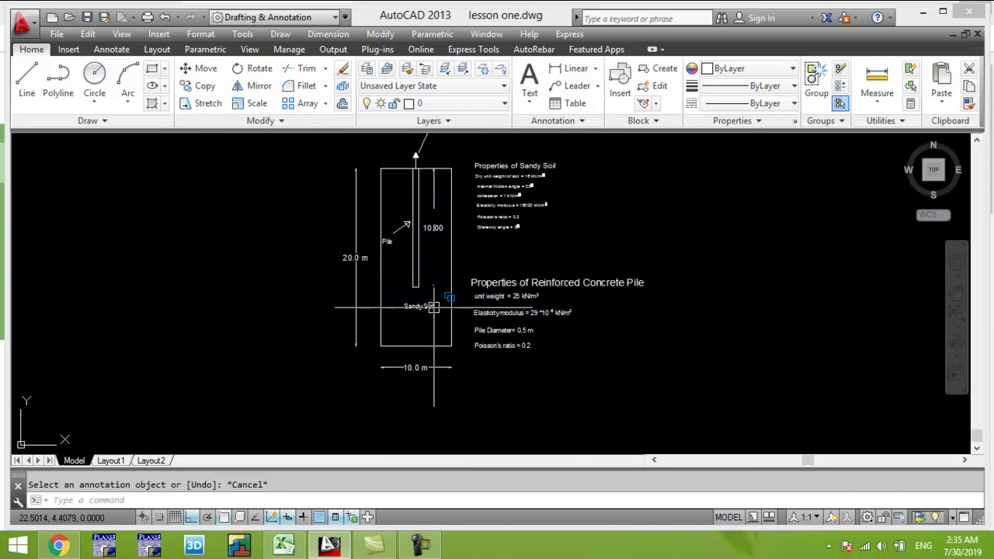
pyautogui.scroll(4, 416, 259)
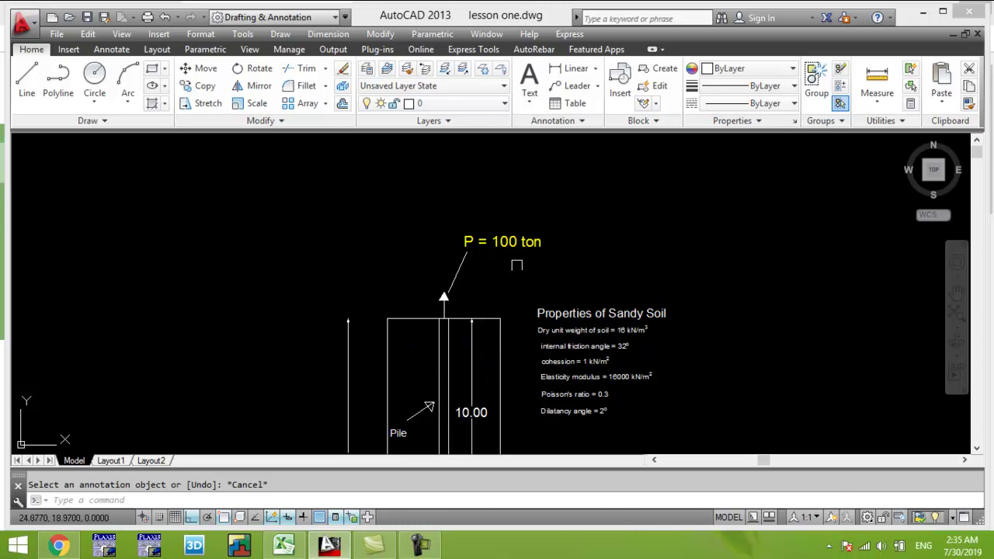
pyautogui.scroll(-5, 466, 232)
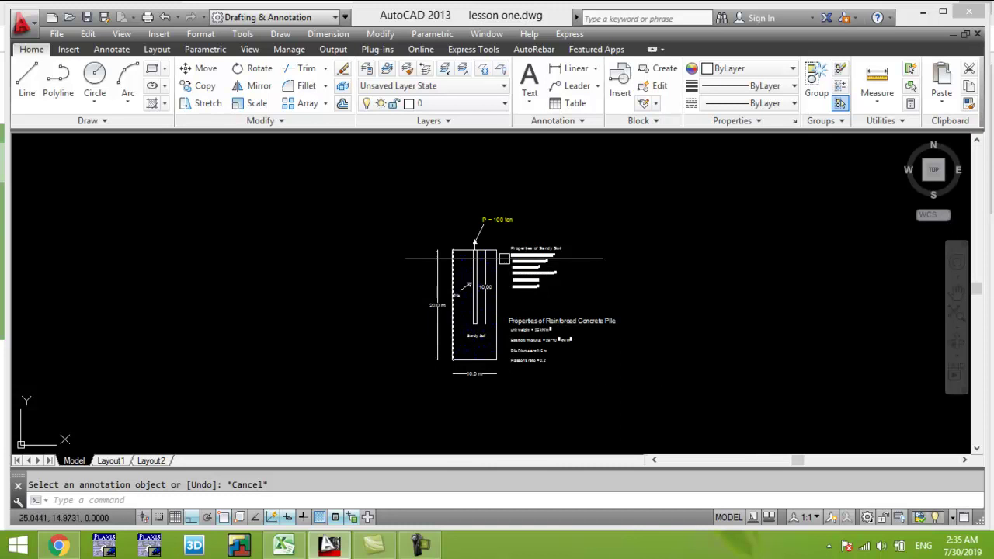
pyautogui.scroll(5, 485, 275)
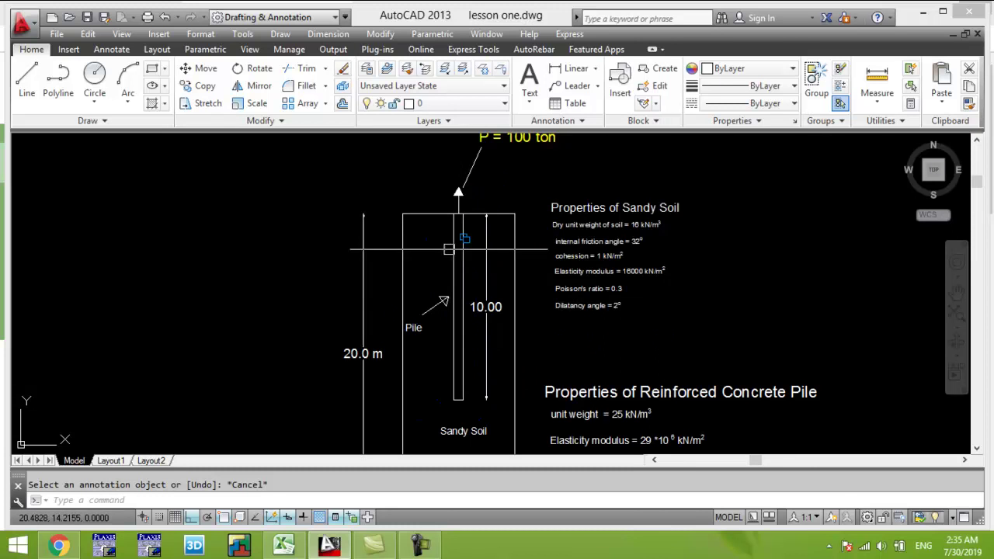
pyautogui.click(283, 545)
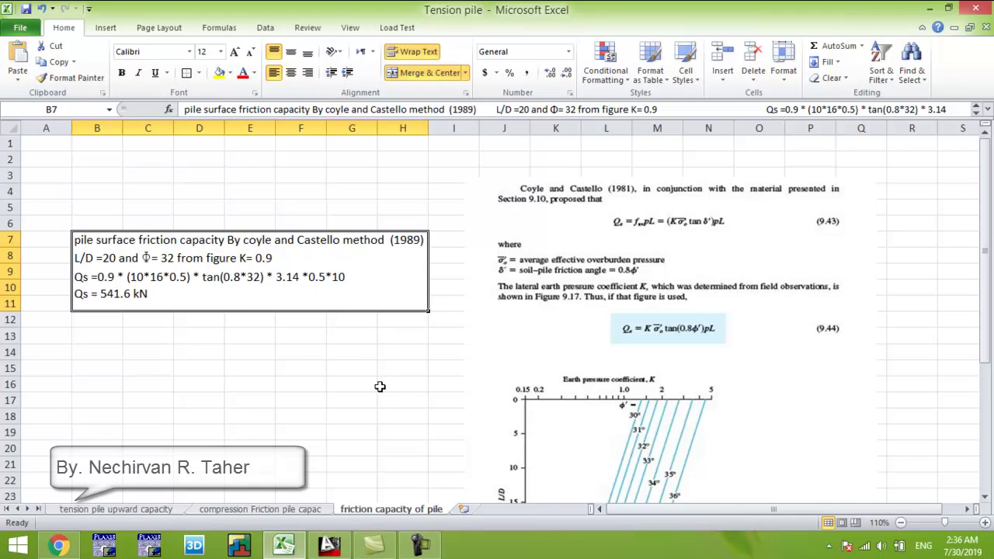
# Select the friction capacity result (Qs = 541.6 kN), then launch Plaxis 3D Foundation Input.
pyautogui.click(239, 367)
pyautogui.click(153, 298)
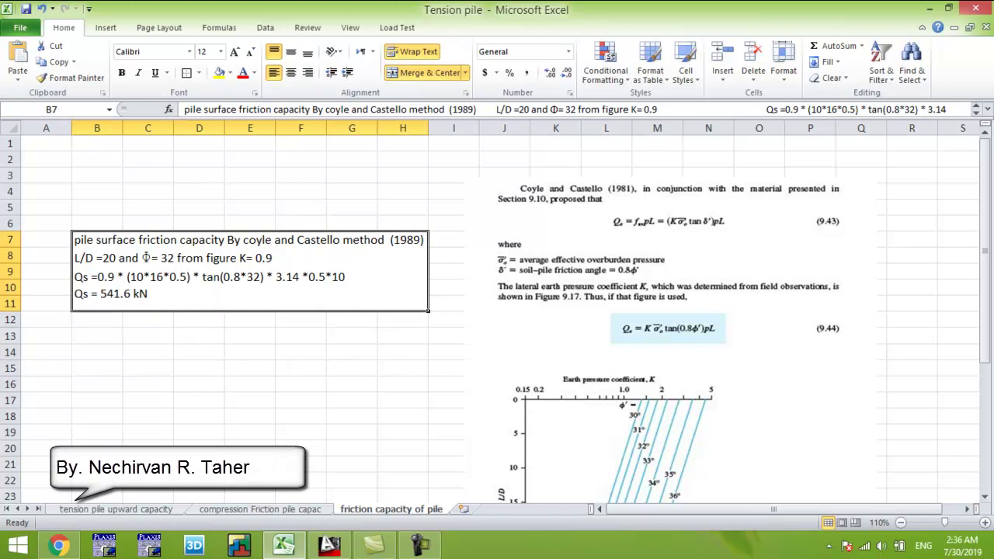
pyautogui.click(104, 545)
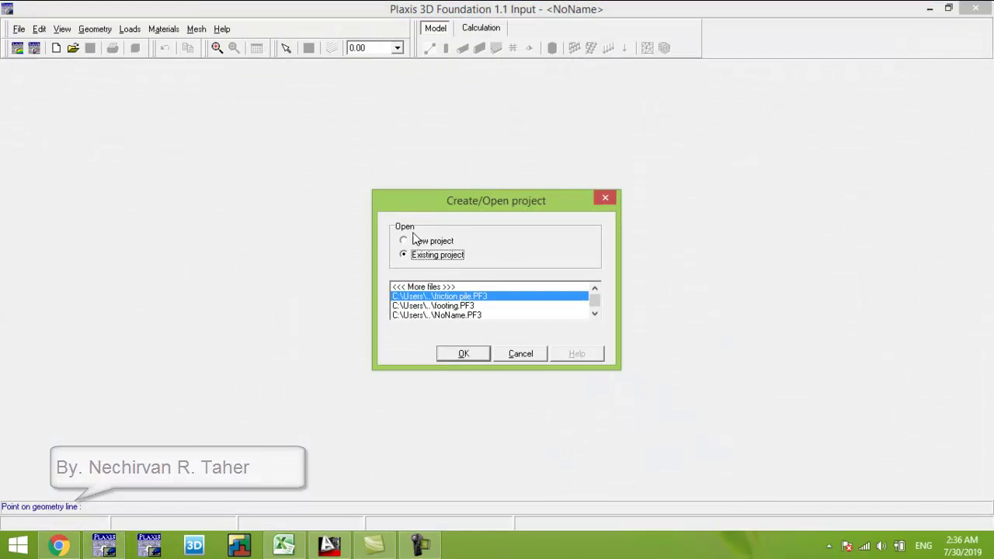
# Create a new project with model dimensions Xmax 10 and Zmax 10.
pyautogui.click(420, 245)
pyautogui.click(464, 353)
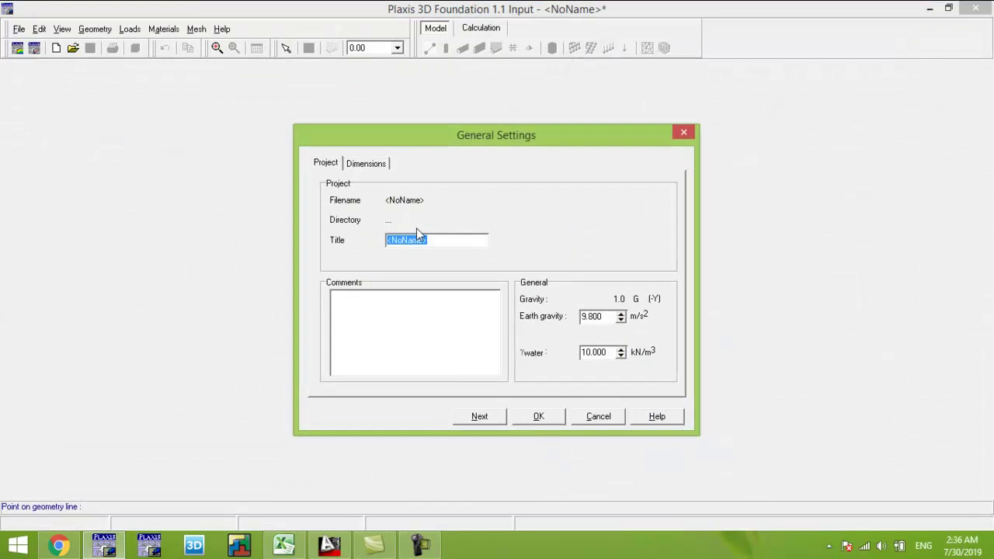
pyautogui.write('tension pile')
pyautogui.click(365, 164)
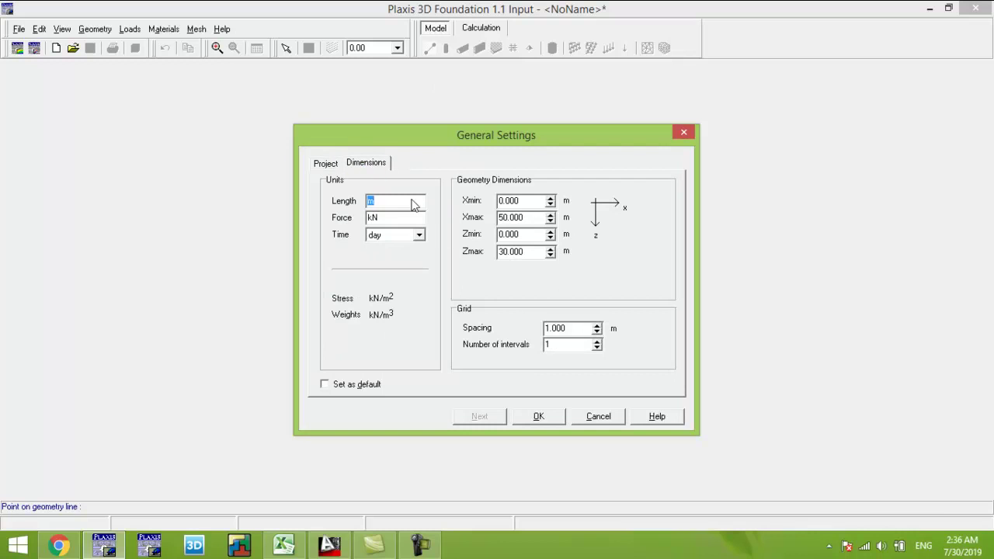
pyautogui.doubleClick(541, 221)
pyautogui.write('10')
pyautogui.doubleClick(535, 253)
pyautogui.write('10')
pyautogui.click(534, 418)
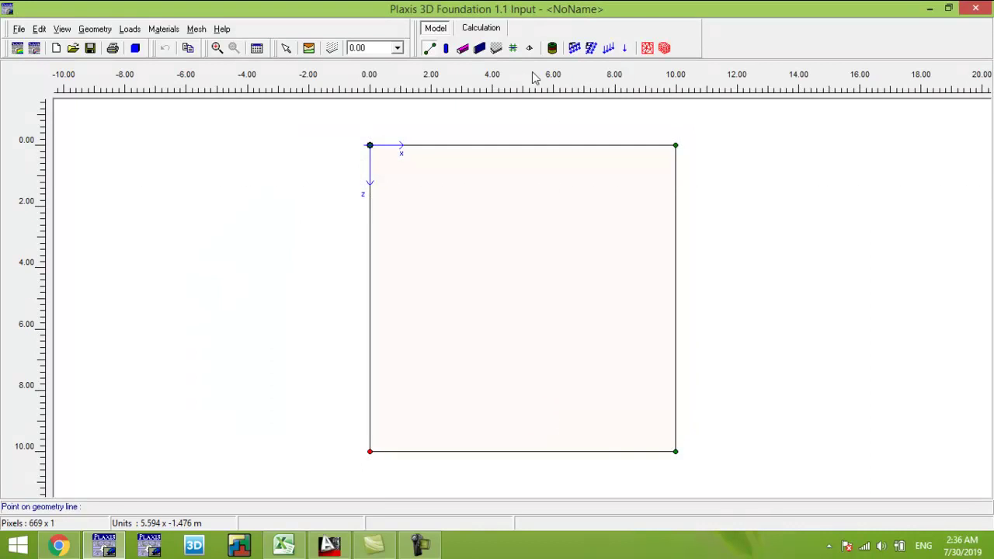
# Add a -10 m workplane below 0.00 and make the 0.00 workplane active.
pyautogui.click(332, 48)
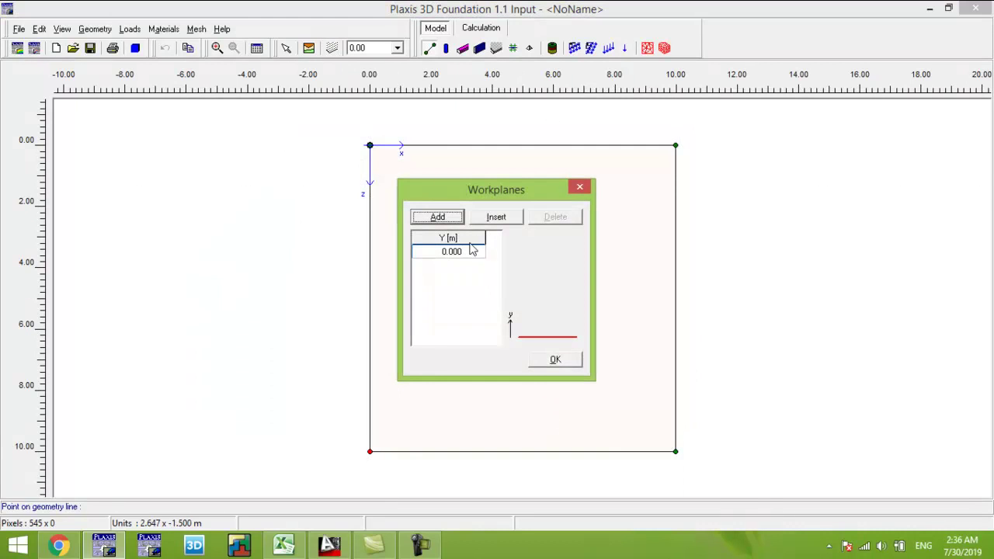
pyautogui.click(456, 220)
pyautogui.click(459, 251)
pyautogui.click(471, 264)
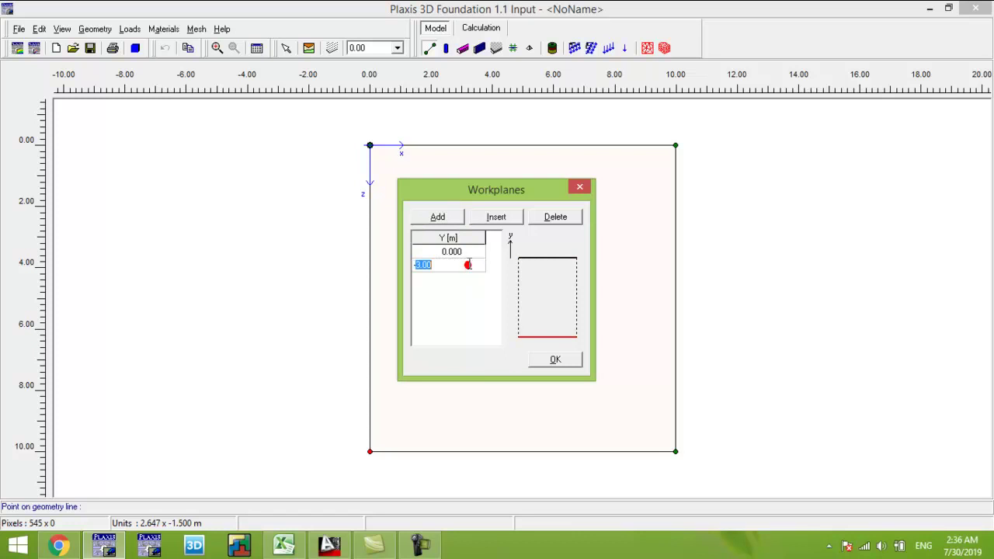
pyautogui.write('-10')
pyautogui.press('Return')
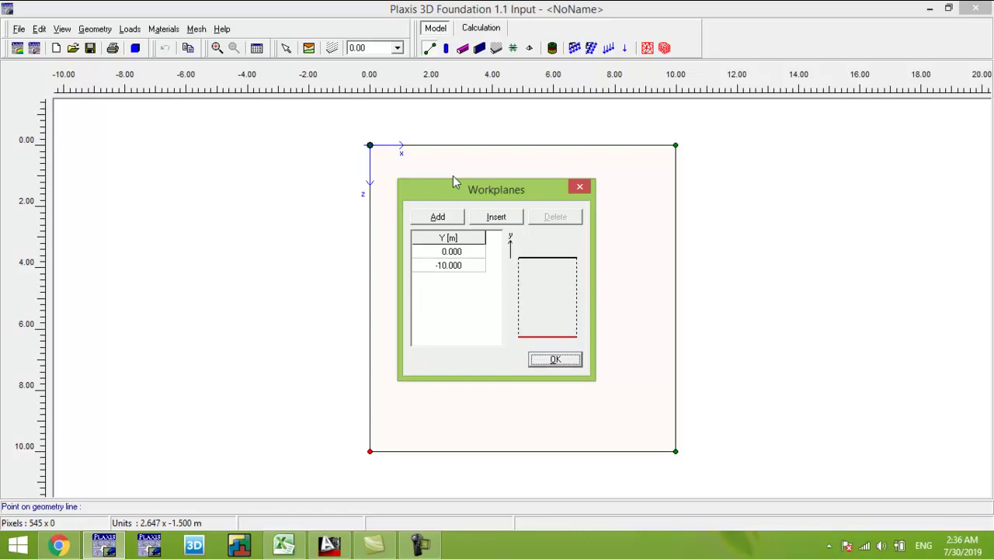
pyautogui.click(554, 363)
pyautogui.click(397, 47)
pyautogui.click(359, 60)
pyautogui.click(552, 48)
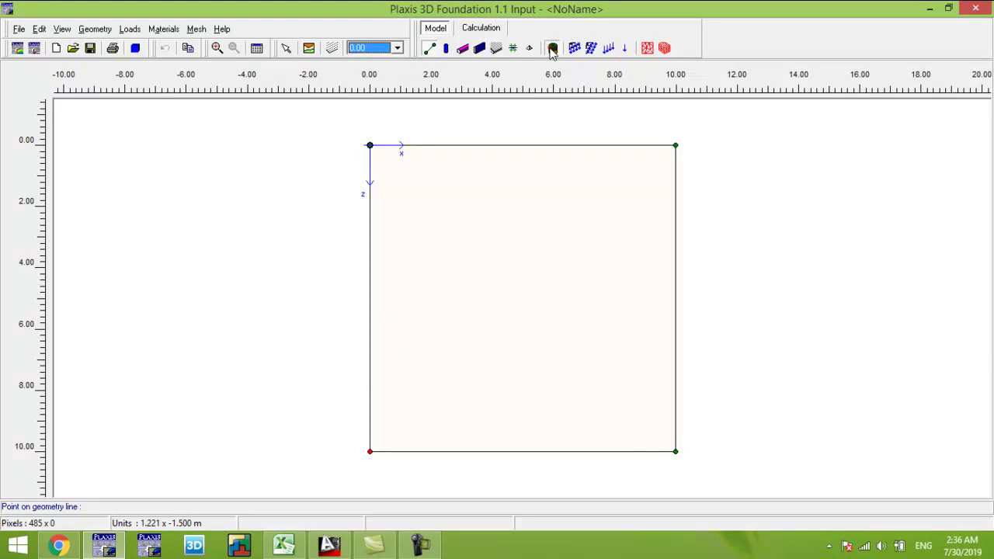
# Place a borehole in the model area and check the soil depth on the AutoCAD drawing.
pyautogui.click(631, 176)
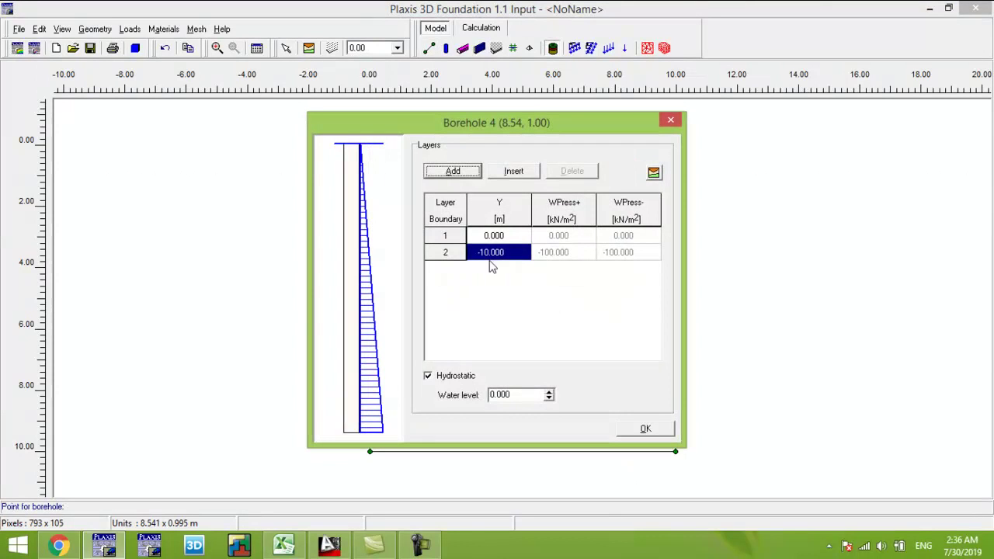
pyautogui.click(511, 254)
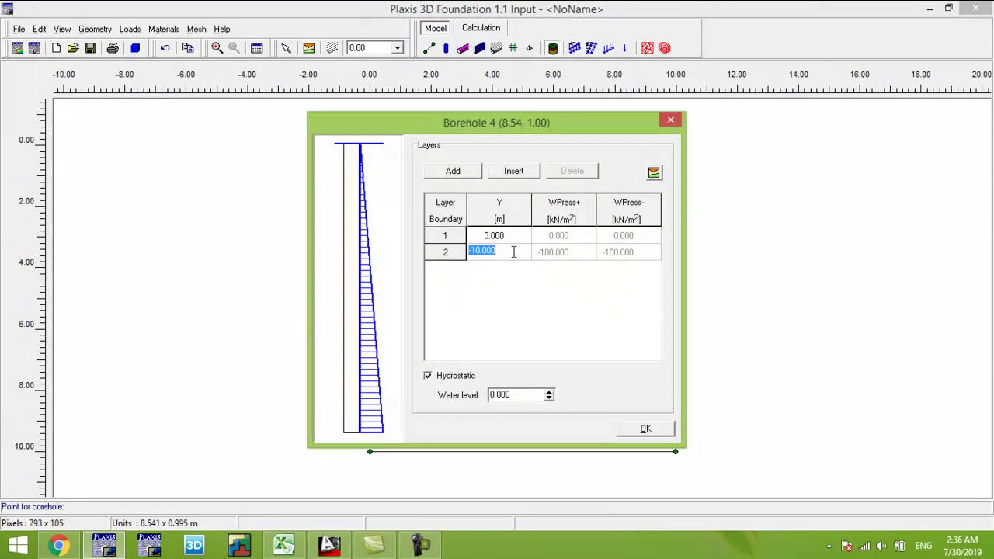
pyautogui.click(330, 546)
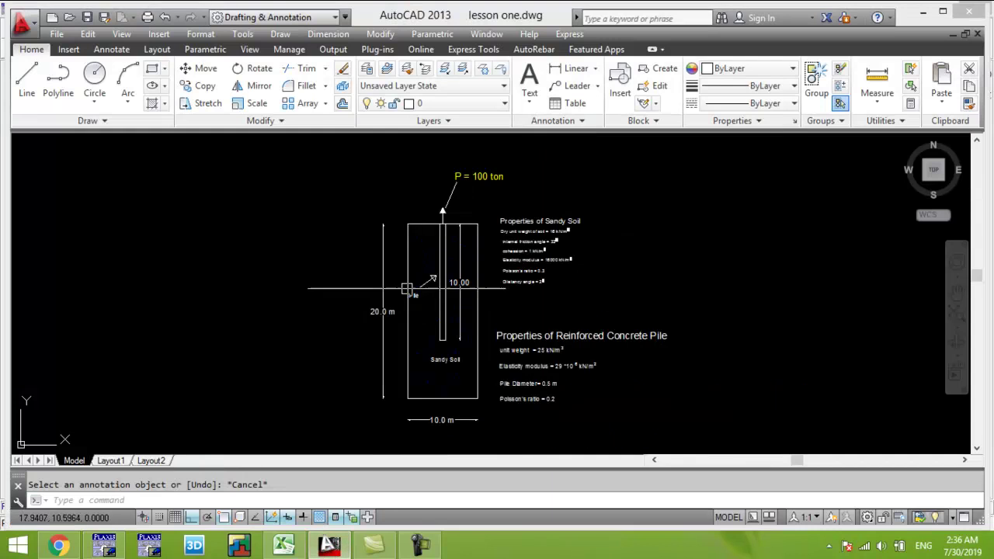
pyautogui.scroll(1, 394, 322)
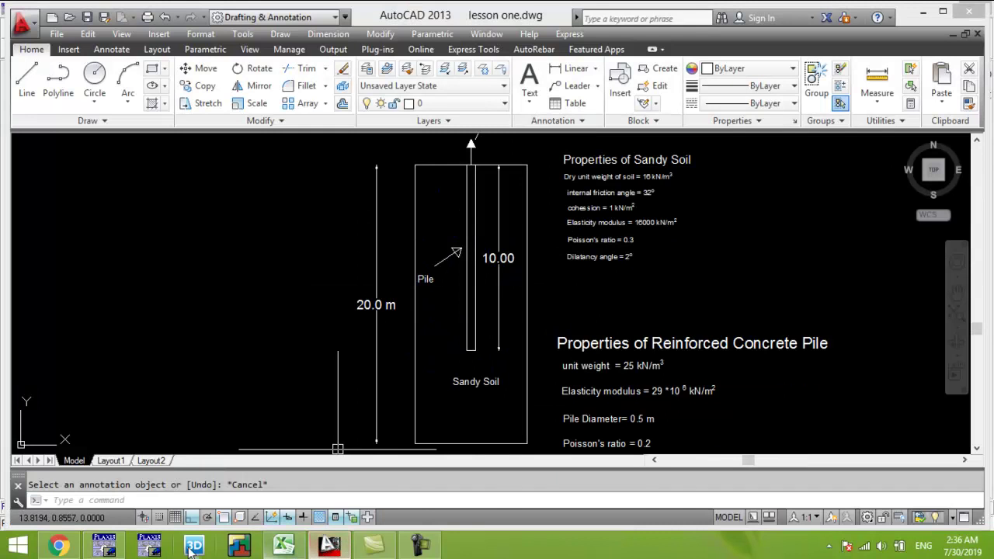
pyautogui.click(105, 545)
# Set the borehole's bottom boundary to -20 m and switch off hydrostatic pressure.
pyautogui.press('BackSpace')
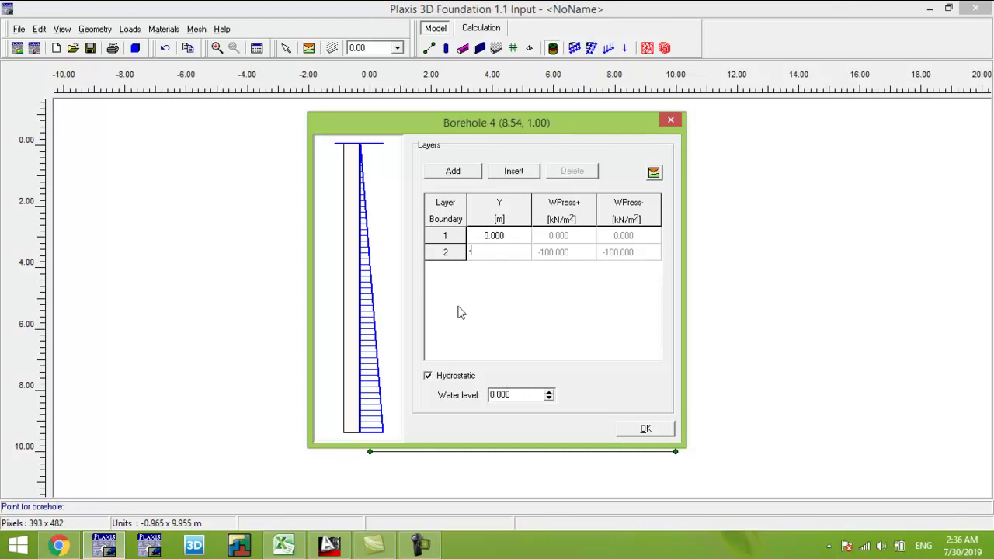
pyautogui.click(519, 235)
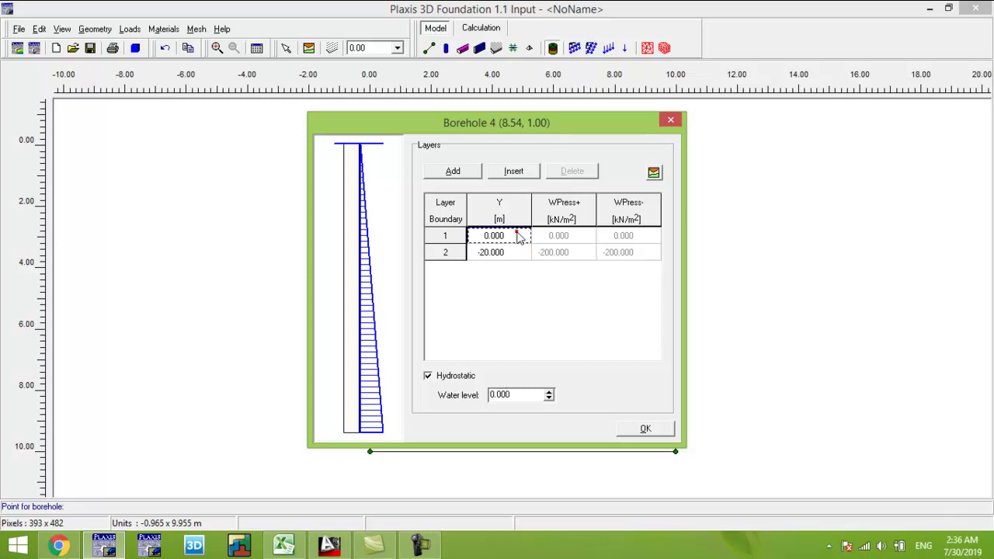
pyautogui.click(432, 378)
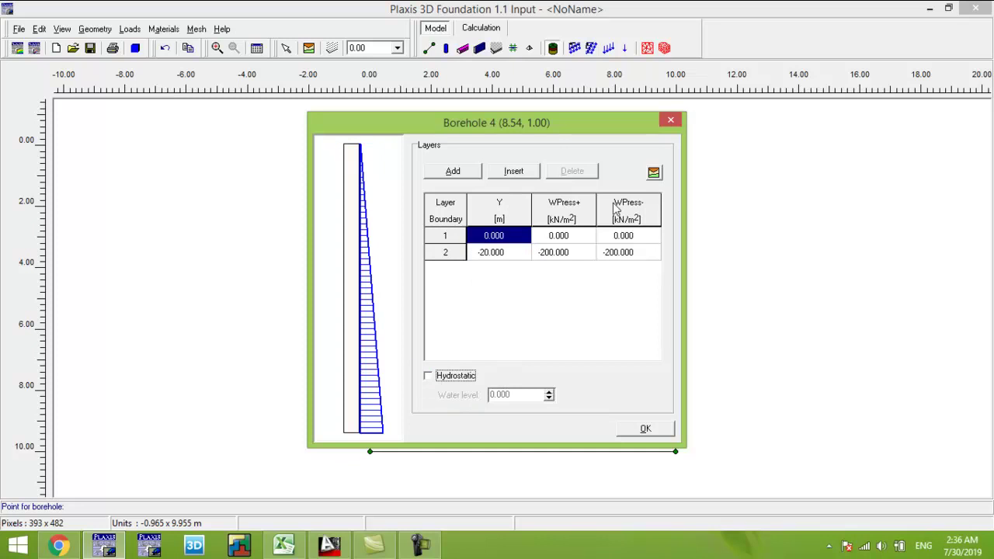
pyautogui.click(653, 172)
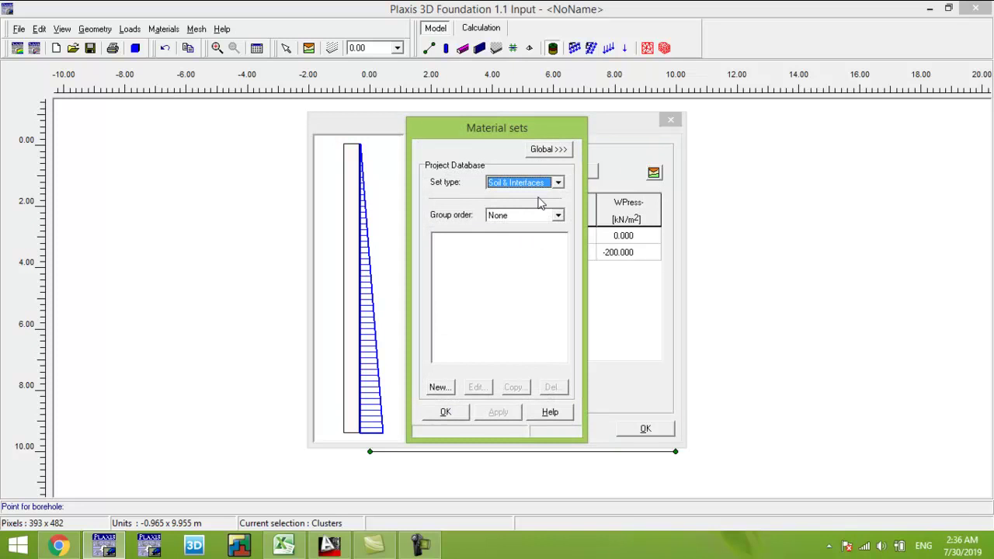
# Create a new soil material set named Sandy soil with unsaturated unit weight 16.
pyautogui.click(438, 387)
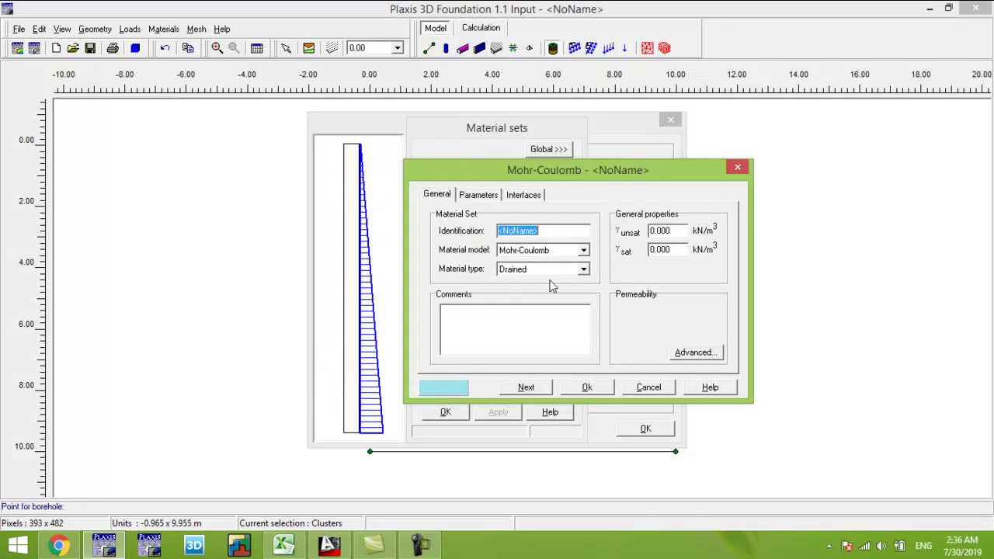
pyautogui.write('Sandy soil')
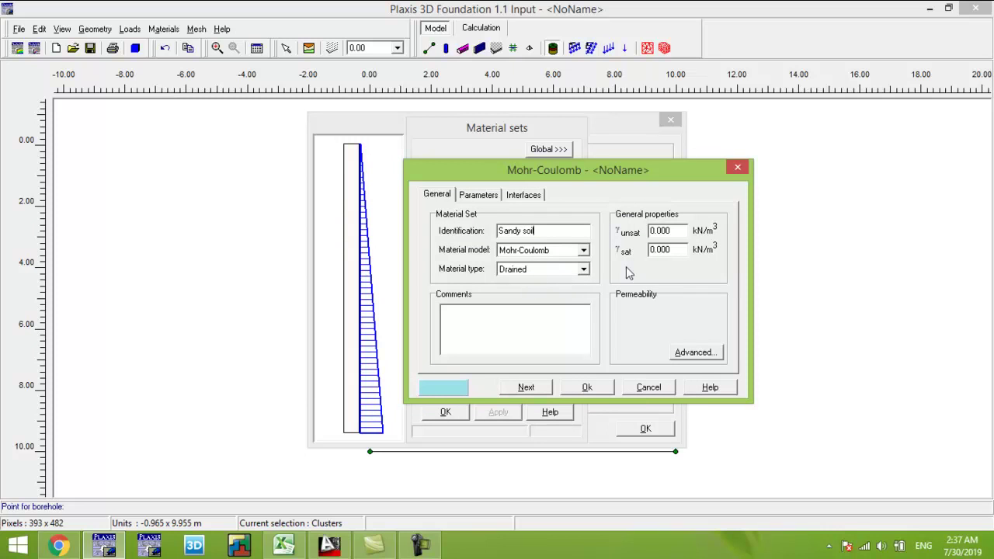
pyautogui.click(675, 233)
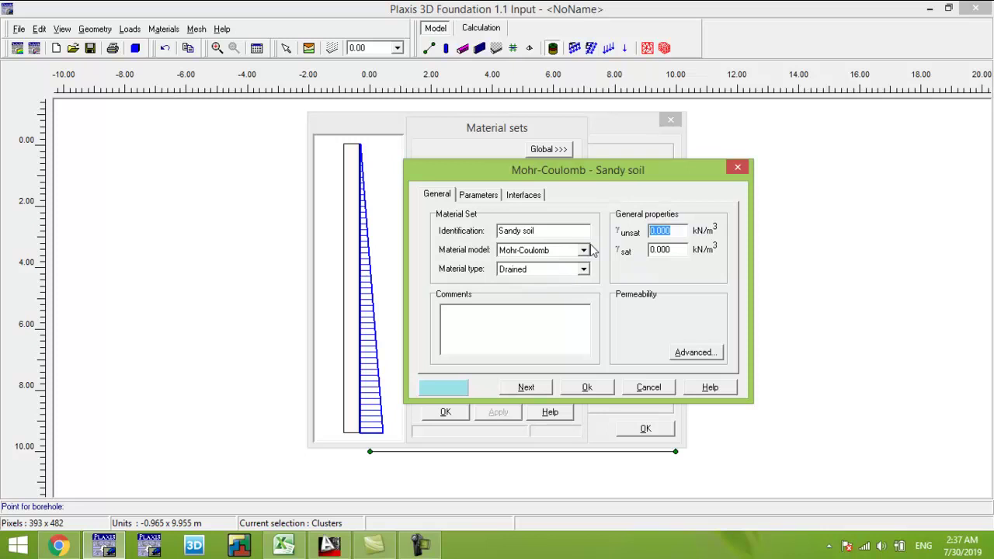
pyautogui.write('1616')
# Set Sandy soil's parameters: Poisson's ratio 0.3, cohesion 1, friction angle 32, dilatancy 2.
pyautogui.click(478, 195)
pyautogui.doubleClick(509, 230)
pyautogui.write('16')
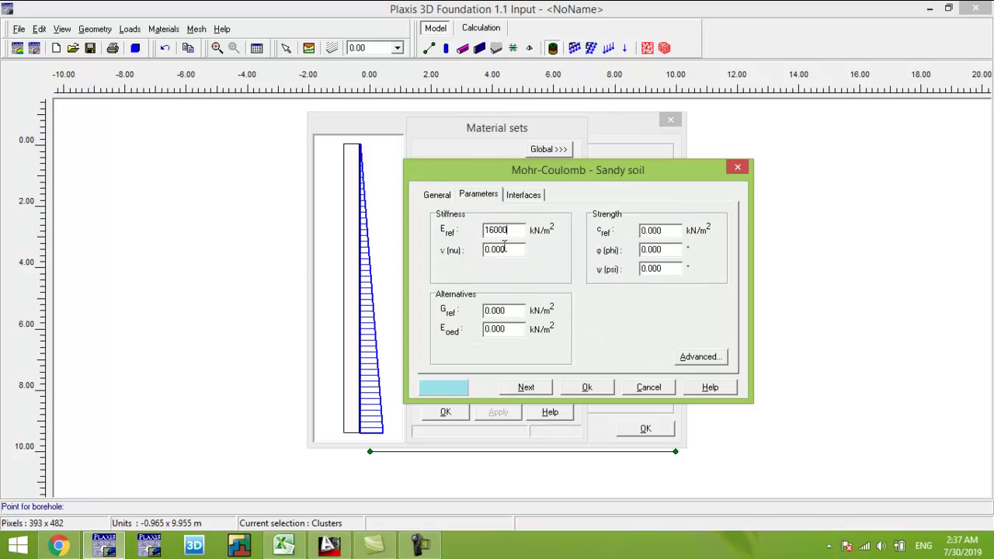
pyautogui.doubleClick(516, 249)
pyautogui.write('0.3')
pyautogui.click(669, 230)
pyautogui.doubleClick(669, 230)
pyautogui.write('1')
pyautogui.doubleClick(668, 250)
pyautogui.write('32')
pyautogui.doubleClick(664, 269)
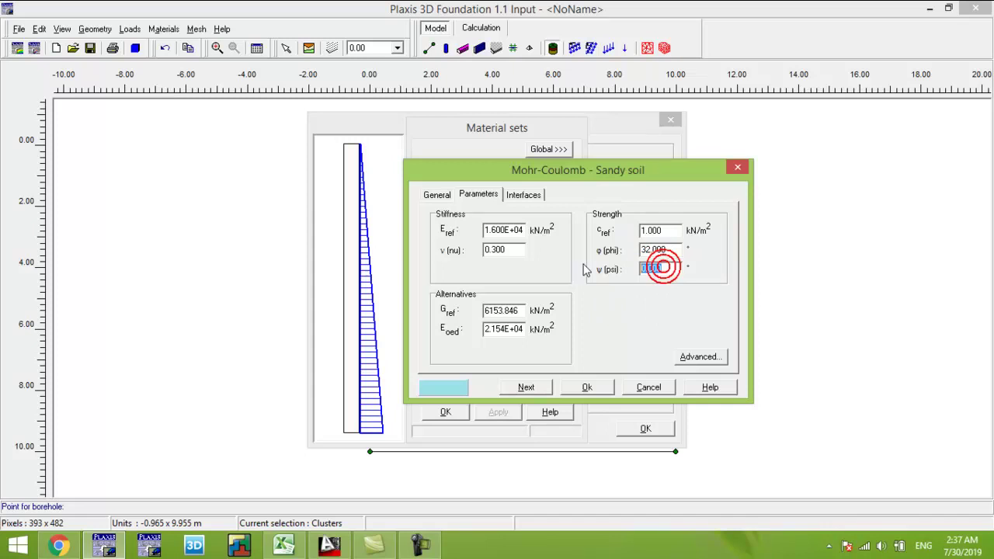
pyautogui.write('2')
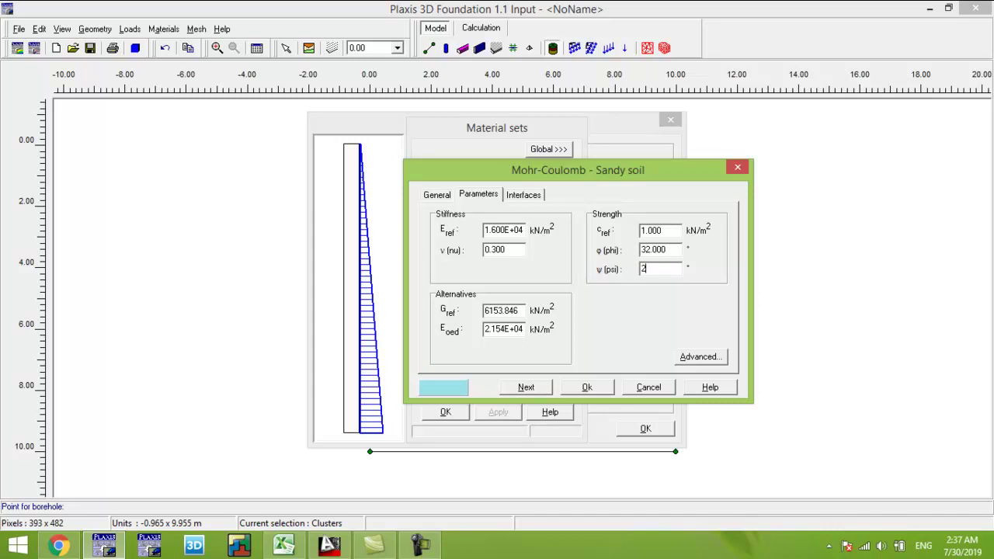
# Colour Sandy soil blue, save it, and assign it to the borehole column.
pyautogui.click(448, 384)
pyautogui.click(416, 180)
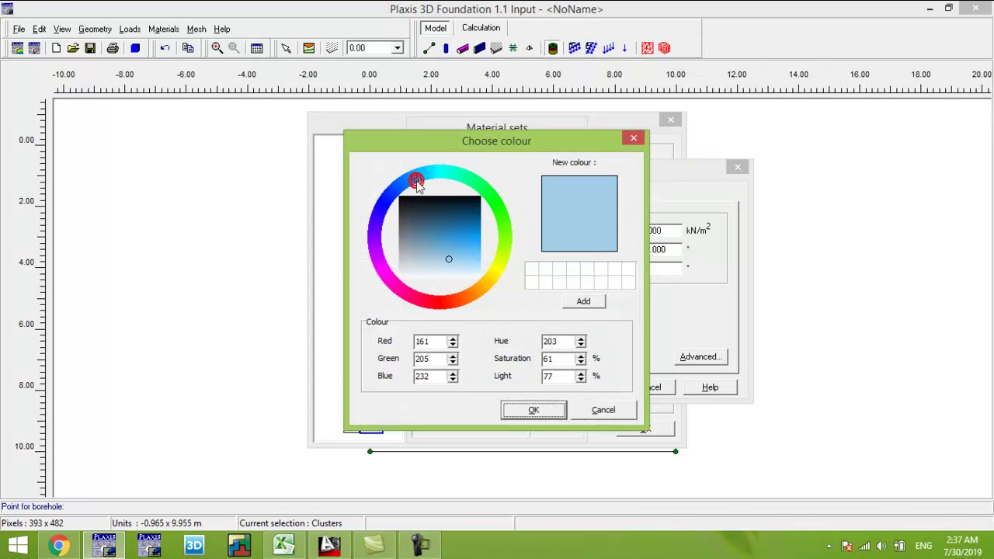
pyautogui.click(466, 236)
pyautogui.click(533, 407)
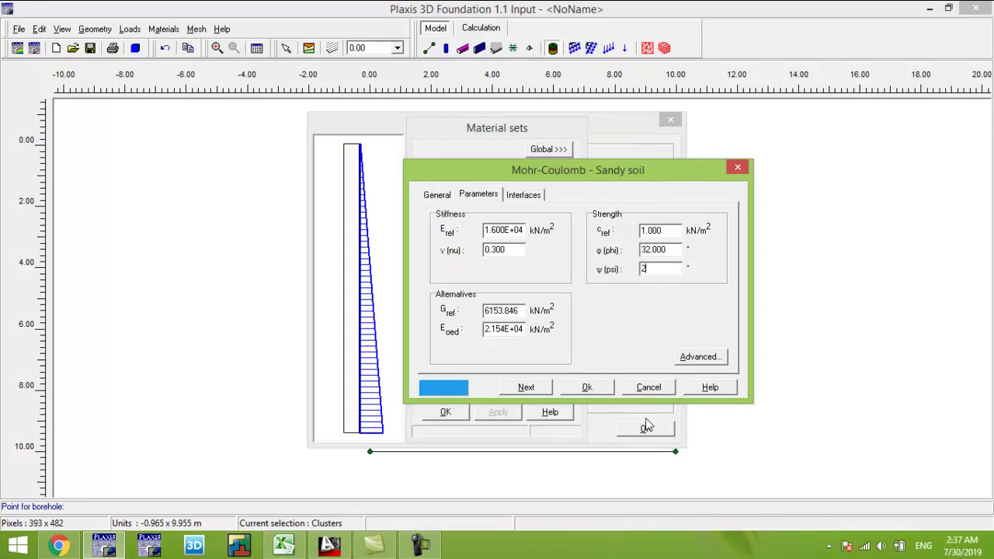
pyautogui.click(592, 386)
pyautogui.moveTo(465, 239); pyautogui.dragTo(351, 220)
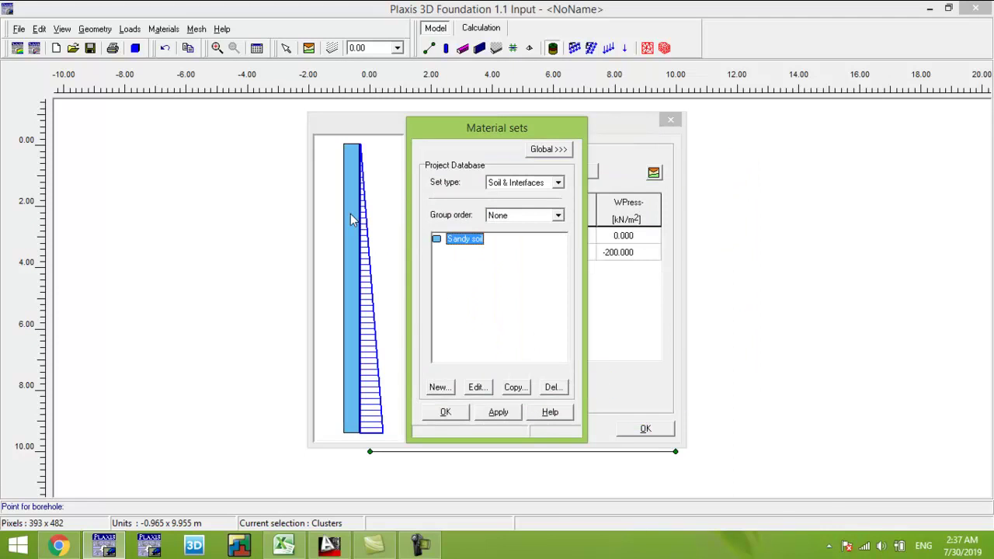
pyautogui.click(444, 414)
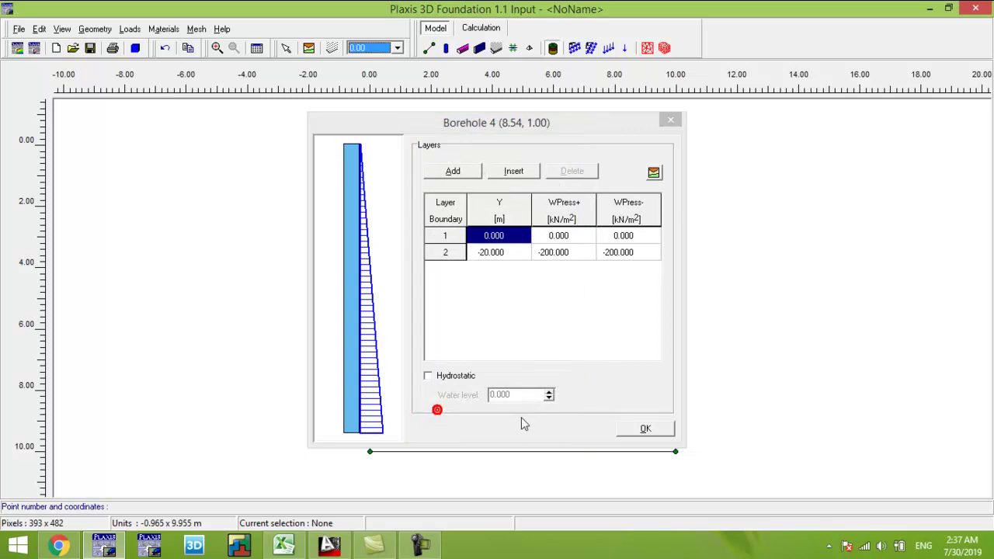
# Start a 'concrete pile' material set: Linear elastic, Non-porous, unit weight 24.
pyautogui.click(654, 172)
pyautogui.click(439, 388)
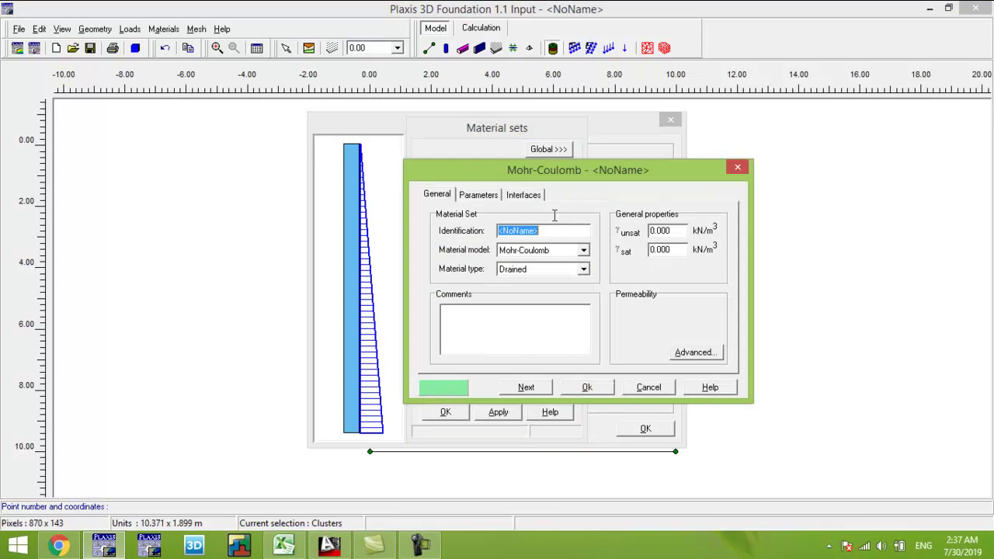
pyautogui.write('concrete pile')
pyautogui.click(542, 251)
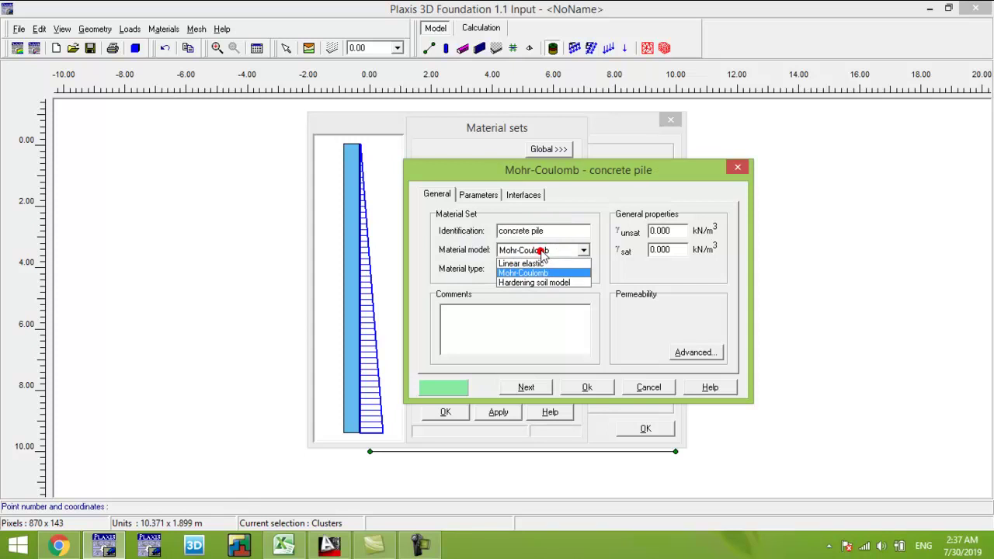
pyautogui.click(532, 264)
pyautogui.click(546, 268)
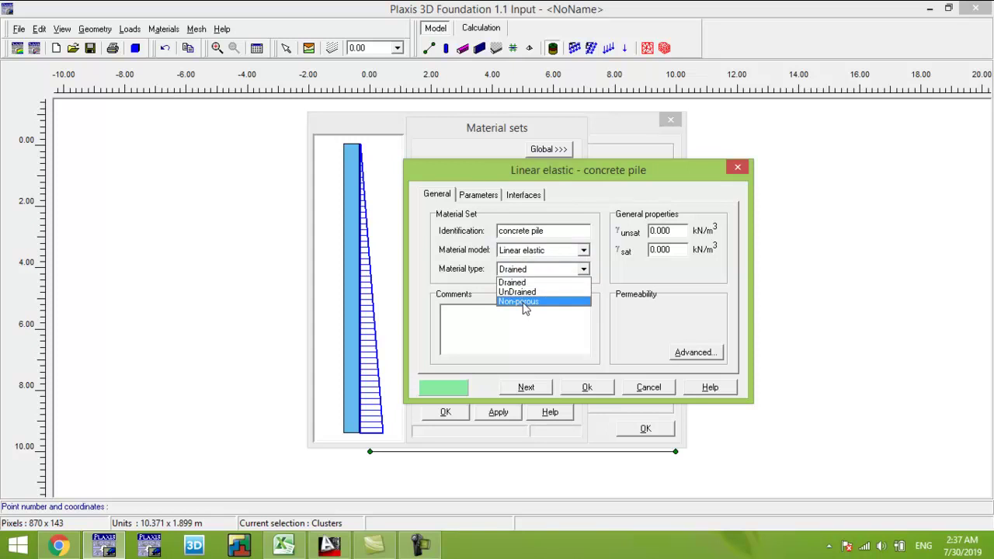
pyautogui.click(519, 301)
pyautogui.click(680, 230)
pyautogui.write('24')
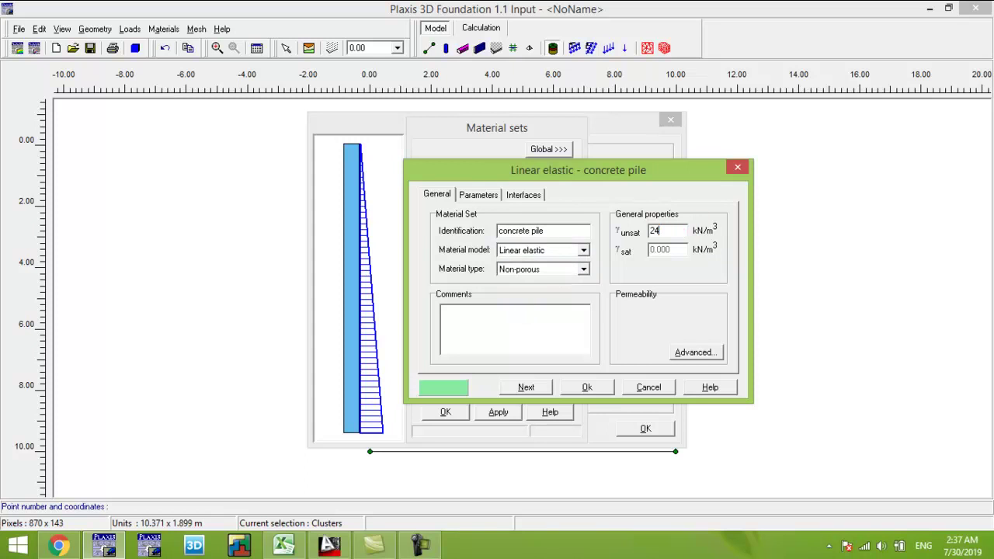
# Check the pile properties in AutoCAD and correct the unit weight to 25.
pyautogui.click(479, 195)
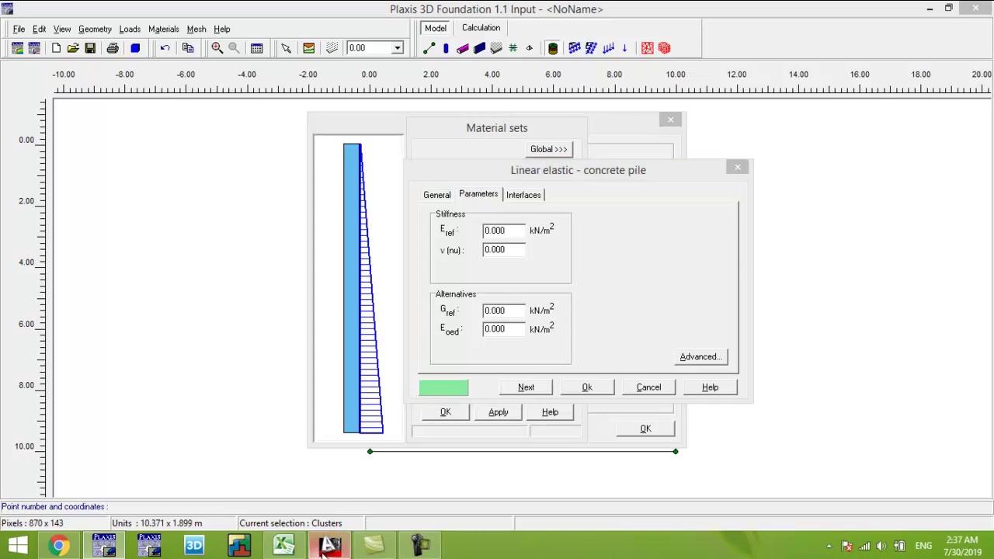
pyautogui.click(330, 545)
pyautogui.scroll(2, 668, 417)
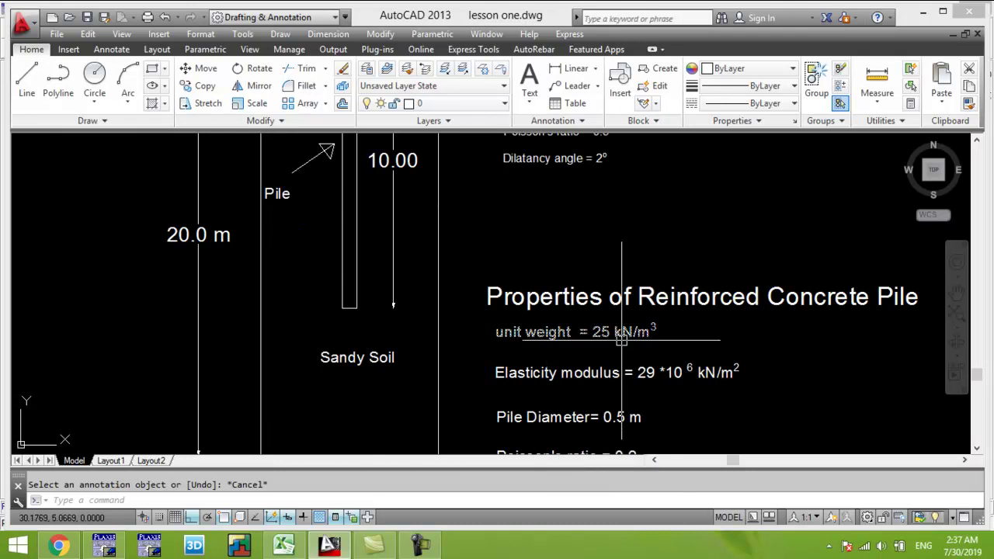
pyautogui.click(104, 546)
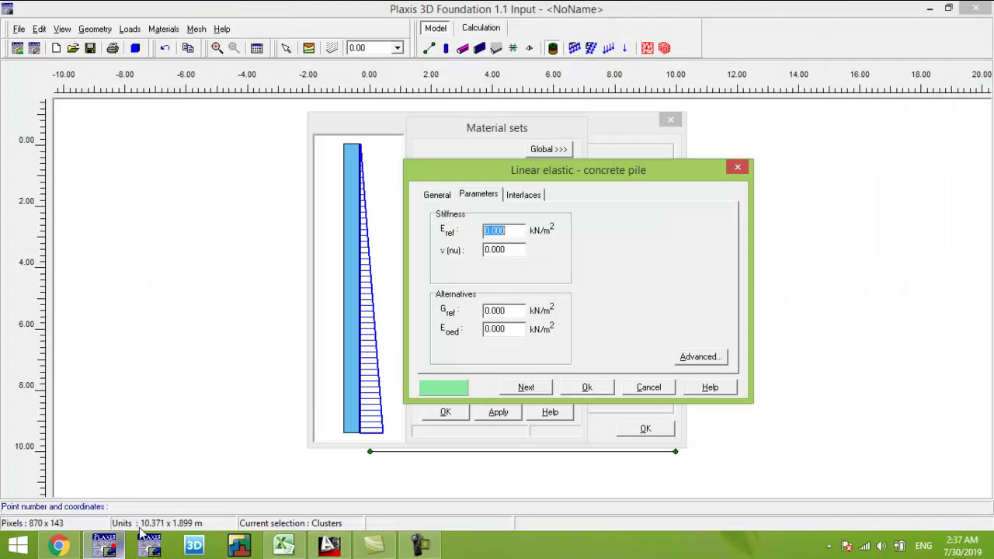
pyautogui.click(433, 196)
pyautogui.click(664, 230)
pyautogui.write('25')
# Set the concrete pile stiffness to E_ref 2.9E+07 with Poisson's ratio 0.
pyautogui.click(491, 199)
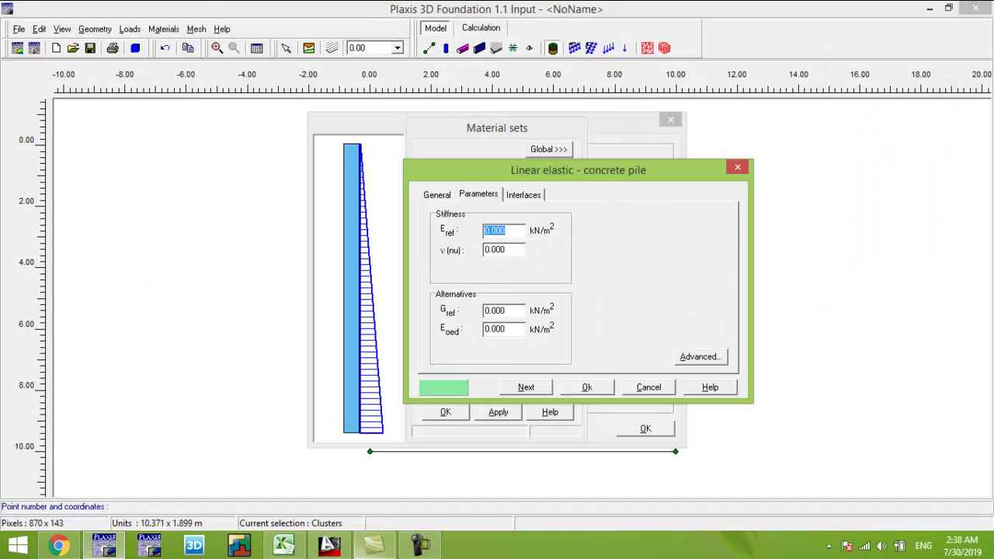
pyautogui.click(329, 546)
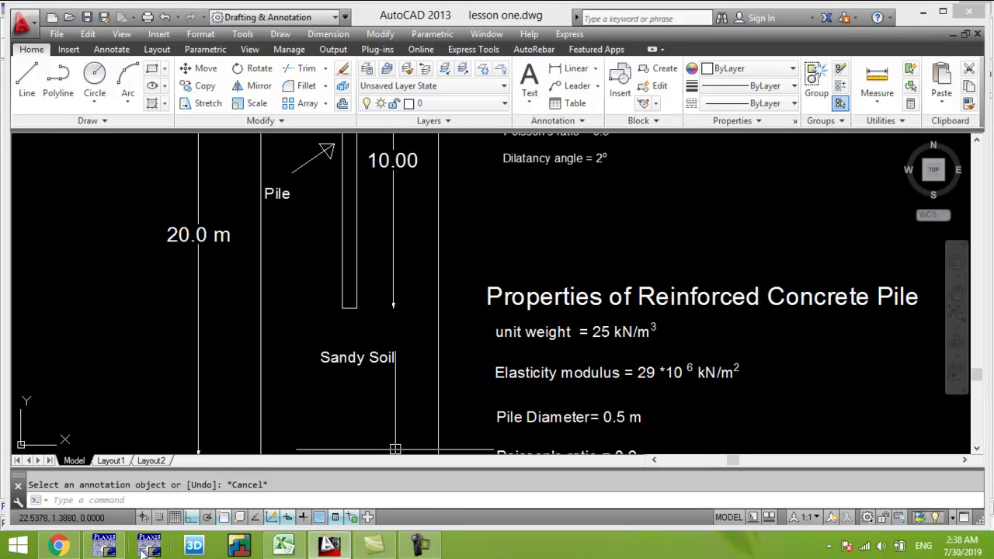
pyautogui.click(104, 546)
pyautogui.write('29e6')
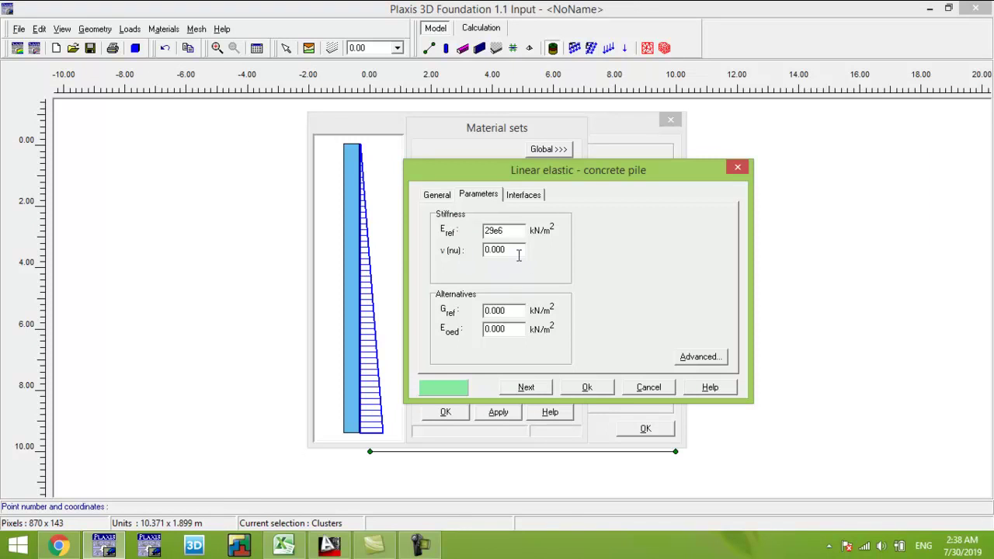
pyautogui.click(517, 254)
pyautogui.write('0.2')
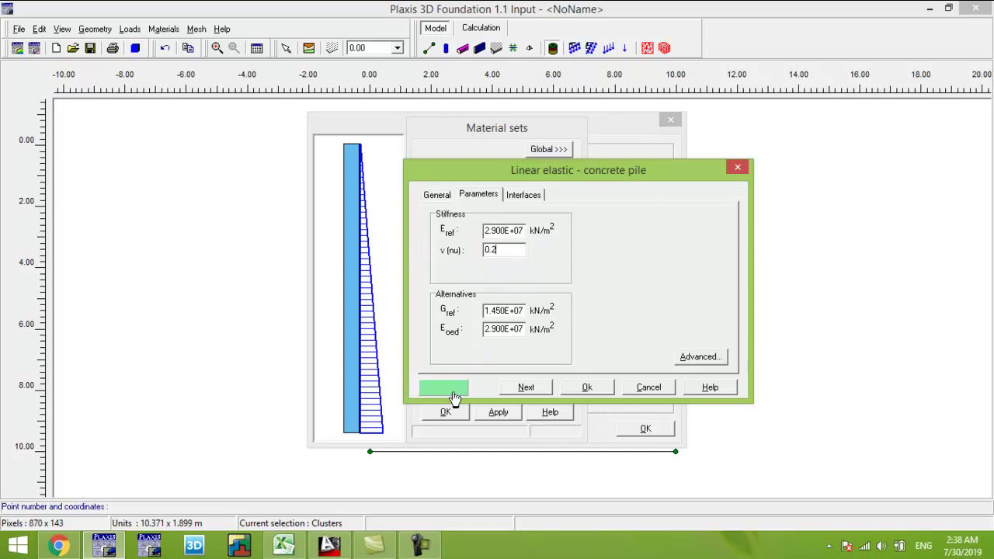
# Give the concrete pile set an orange colour and save it.
pyautogui.click(449, 387)
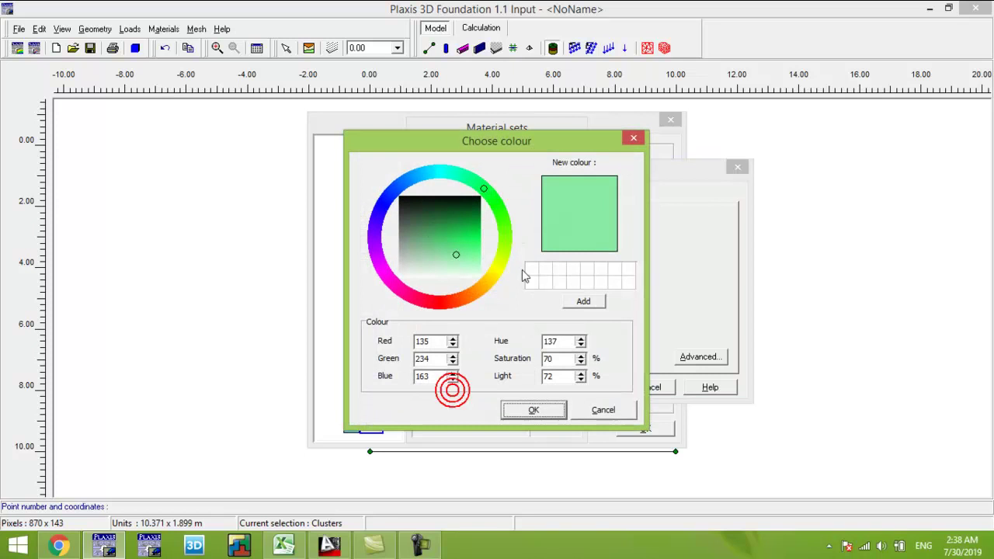
pyautogui.click(478, 292)
pyautogui.click(471, 234)
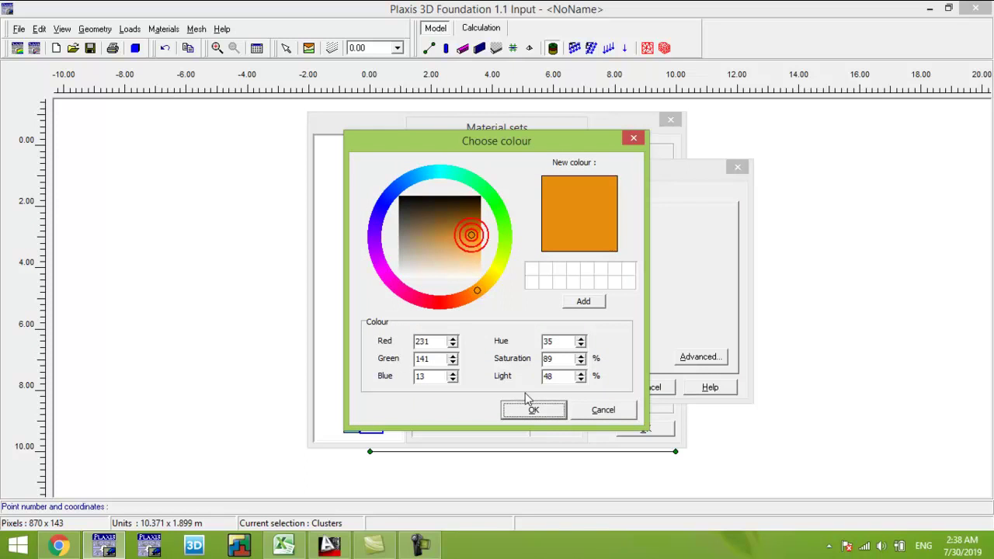
pyautogui.click(533, 409)
pyautogui.click(579, 386)
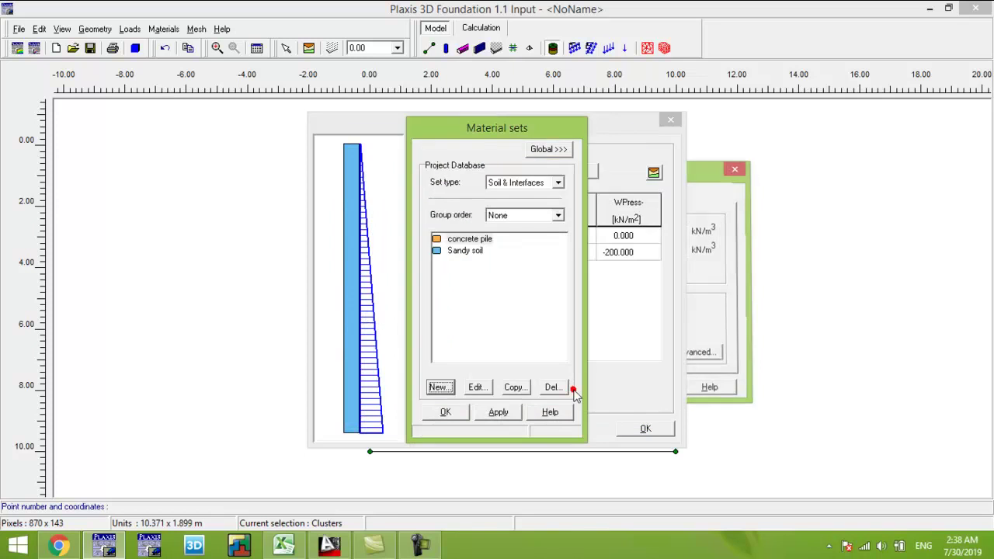
pyautogui.click(455, 414)
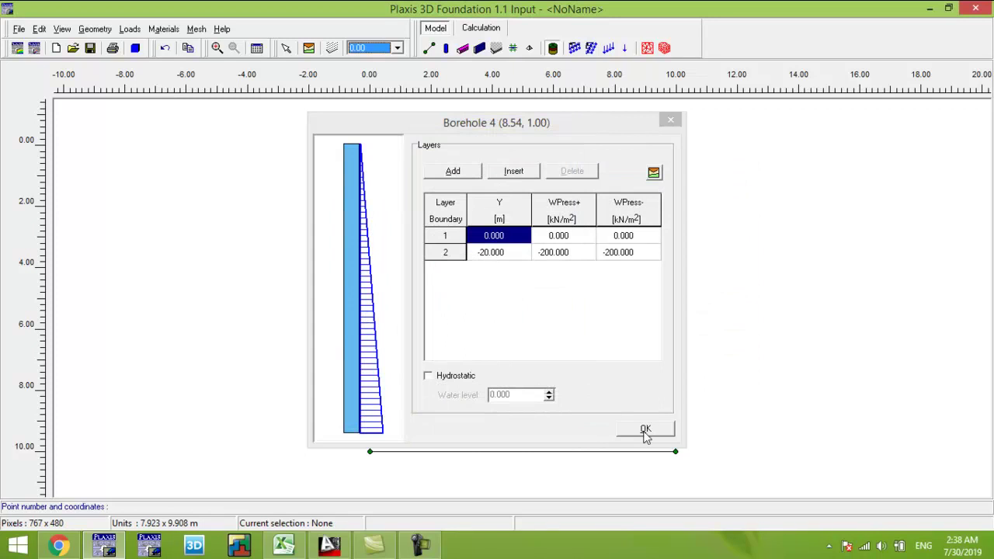
# Close the borehole settings and place a 0.5 m massive circular pile at (5, 5).
pyautogui.click(644, 428)
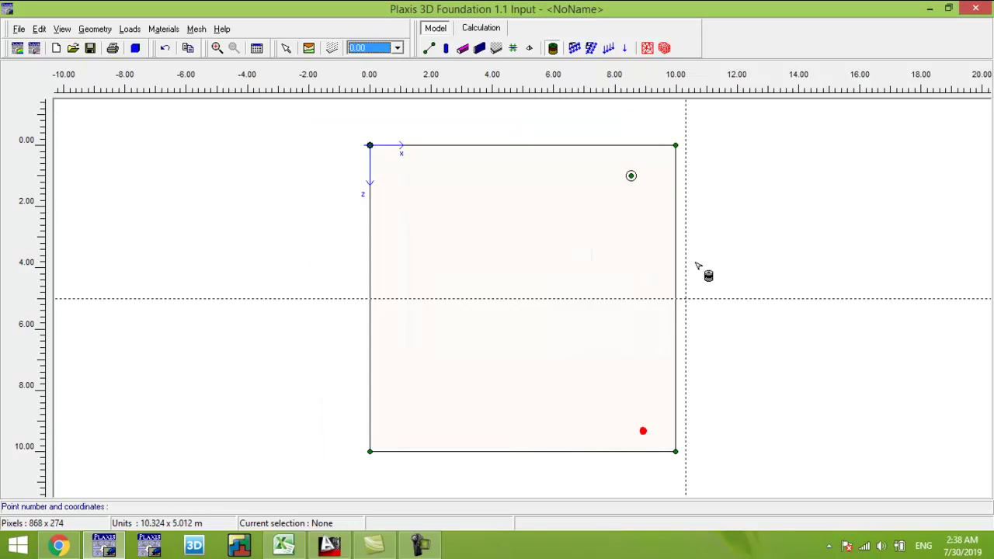
pyautogui.click(447, 49)
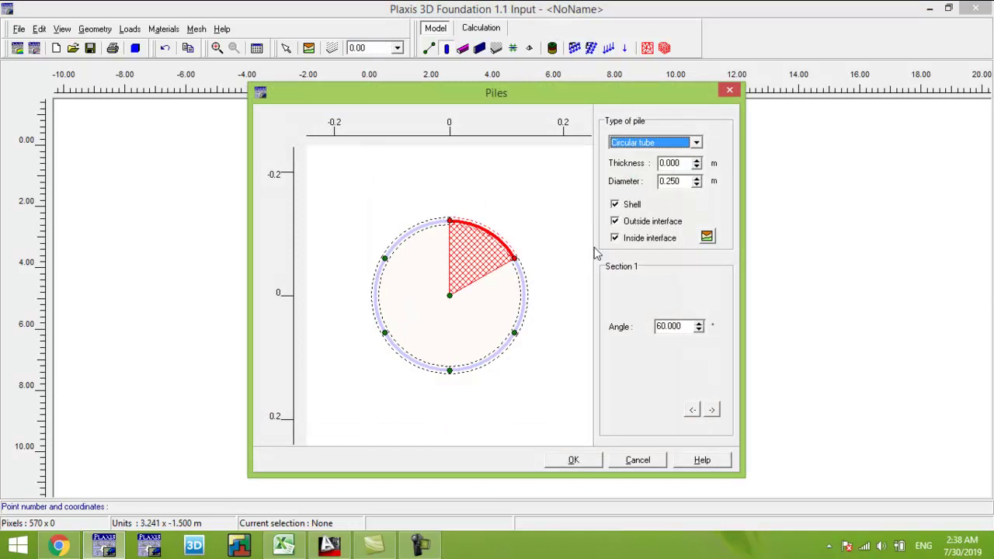
pyautogui.click(691, 143)
pyautogui.click(644, 153)
pyautogui.doubleClick(677, 182)
pyautogui.write('0')
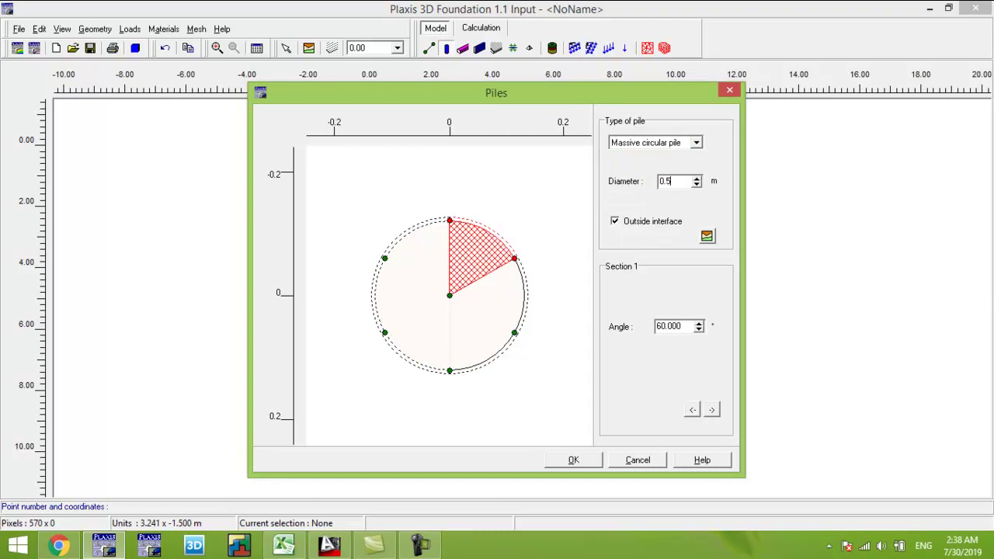
pyautogui.click(584, 462)
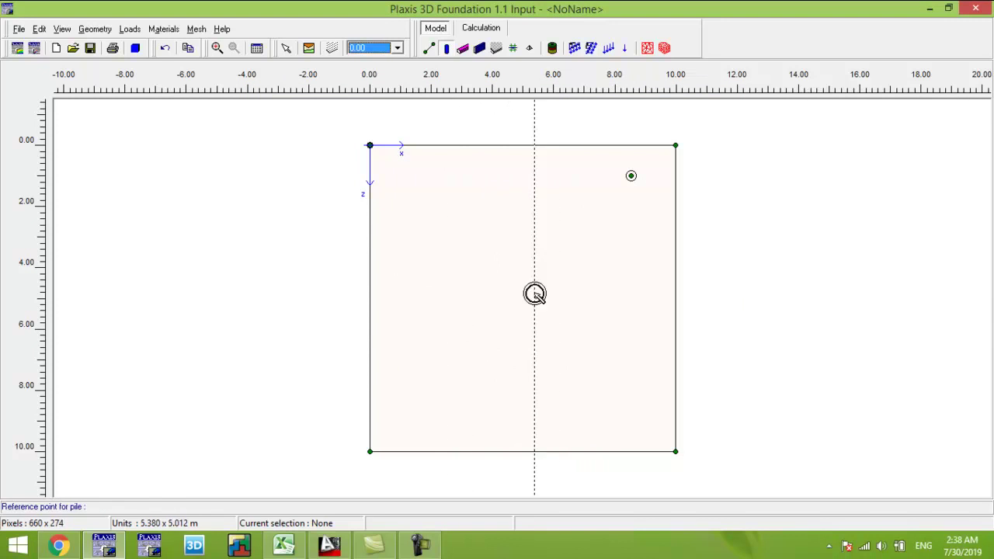
pyautogui.click(149, 505)
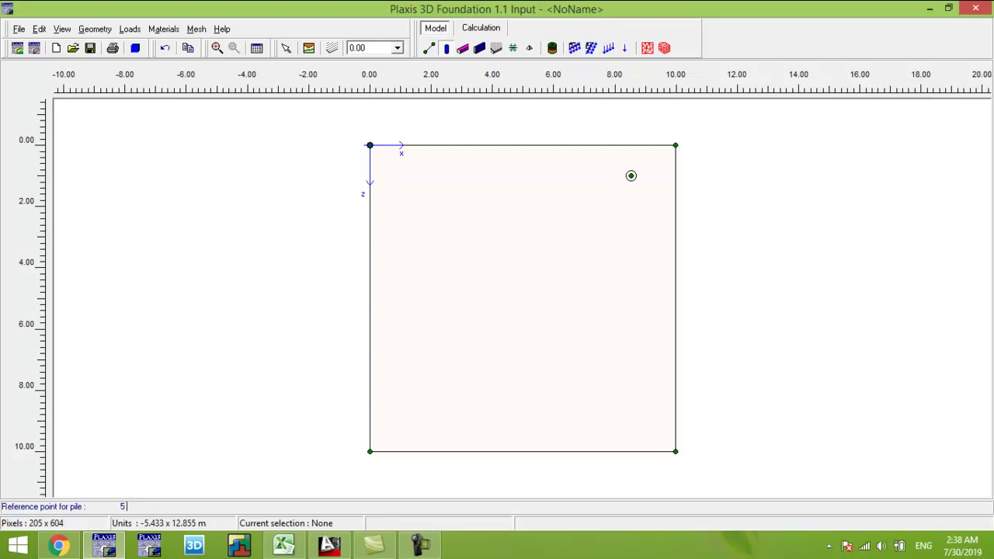
pyautogui.press('Return')
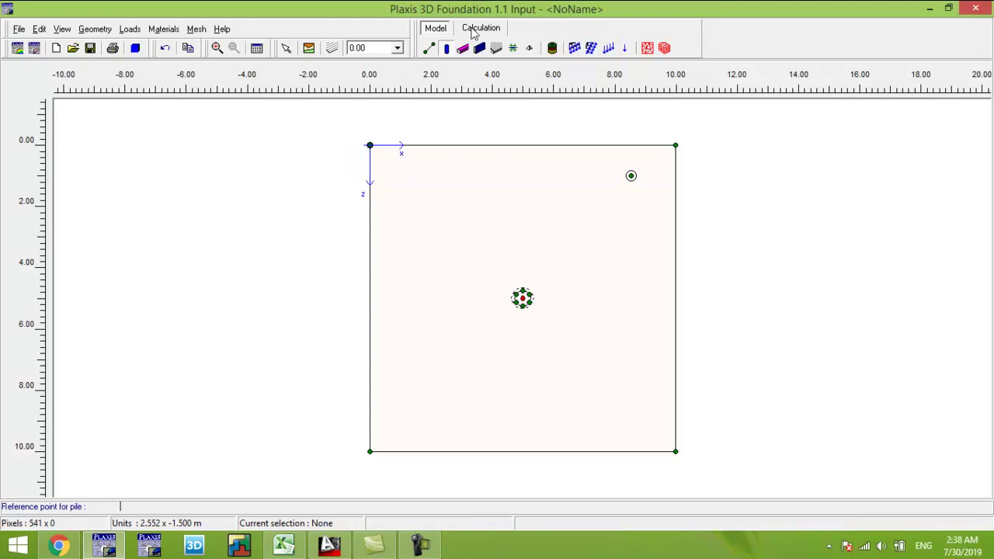
# Draw a geometry line from (5, 0) down to the pile.
pyautogui.click(216, 47)
pyautogui.moveTo(556, 274); pyautogui.dragTo(488, 323)
pyautogui.click(625, 49)
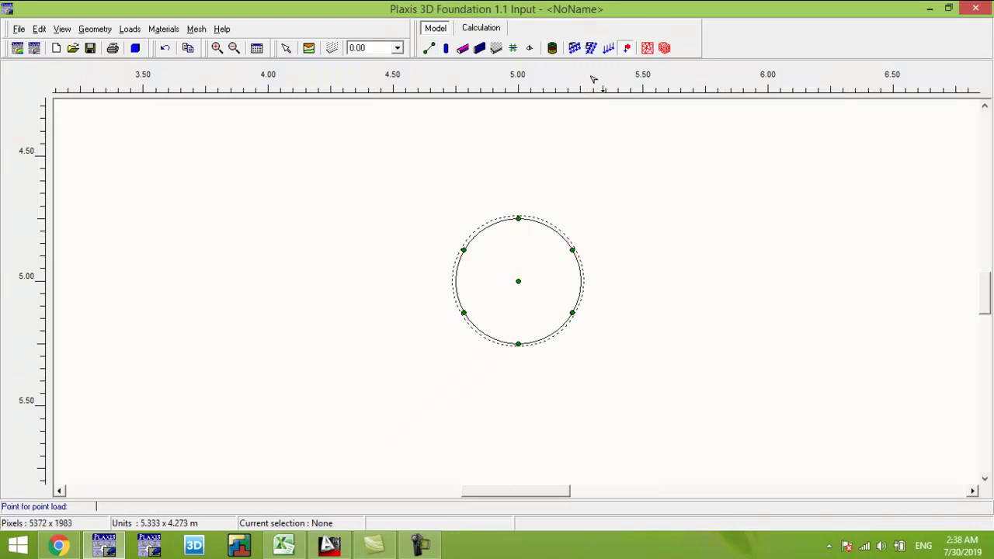
pyautogui.click(520, 284)
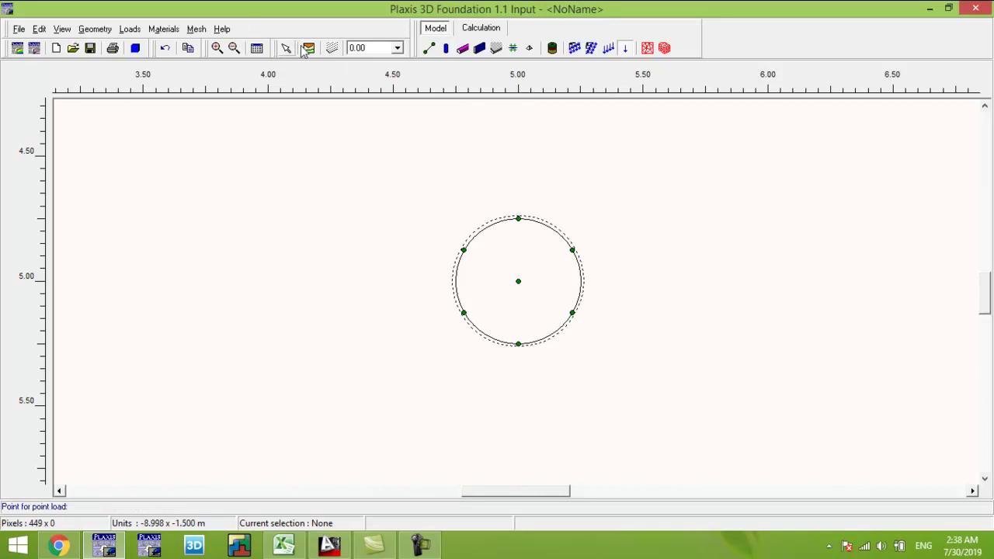
pyautogui.click(233, 47)
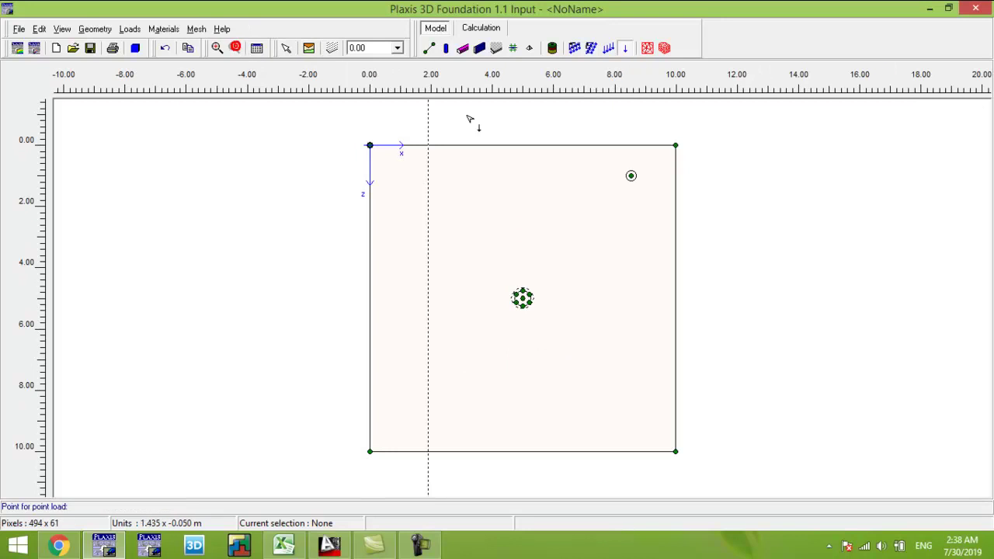
pyautogui.click(430, 49)
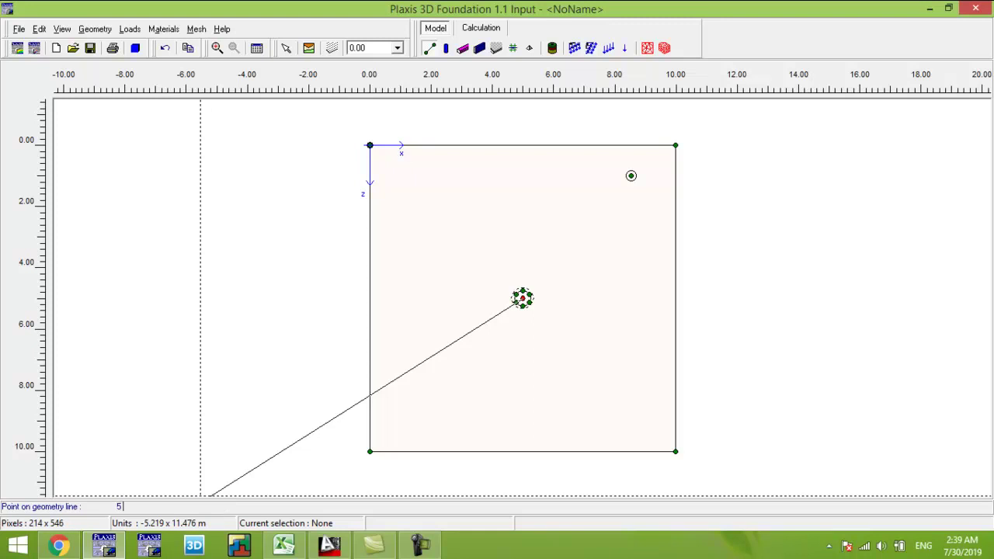
pyautogui.press('Return')
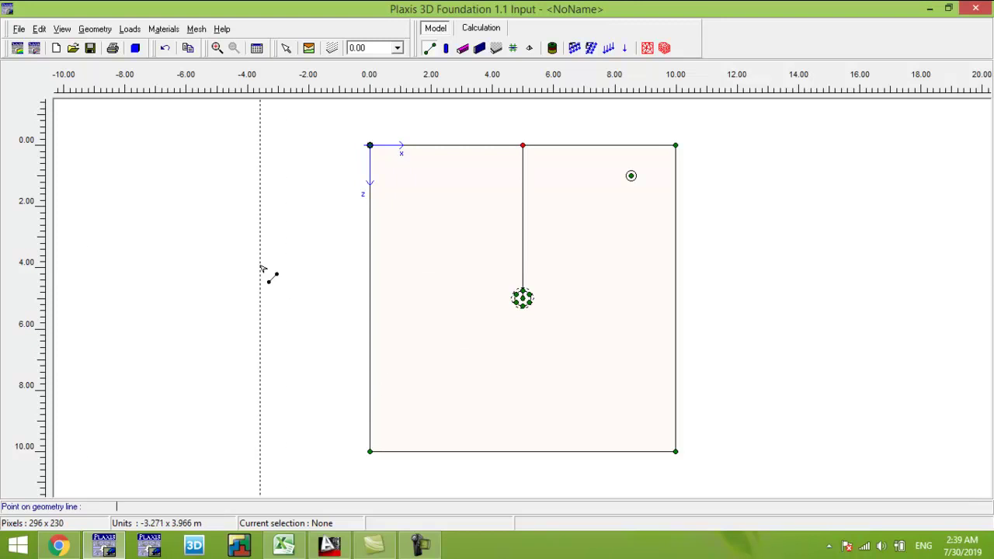
# Put a point load at the pile centre and generate the 2D mesh.
pyautogui.click(214, 46)
pyautogui.moveTo(570, 275); pyautogui.dragTo(523, 337)
pyautogui.click(628, 48)
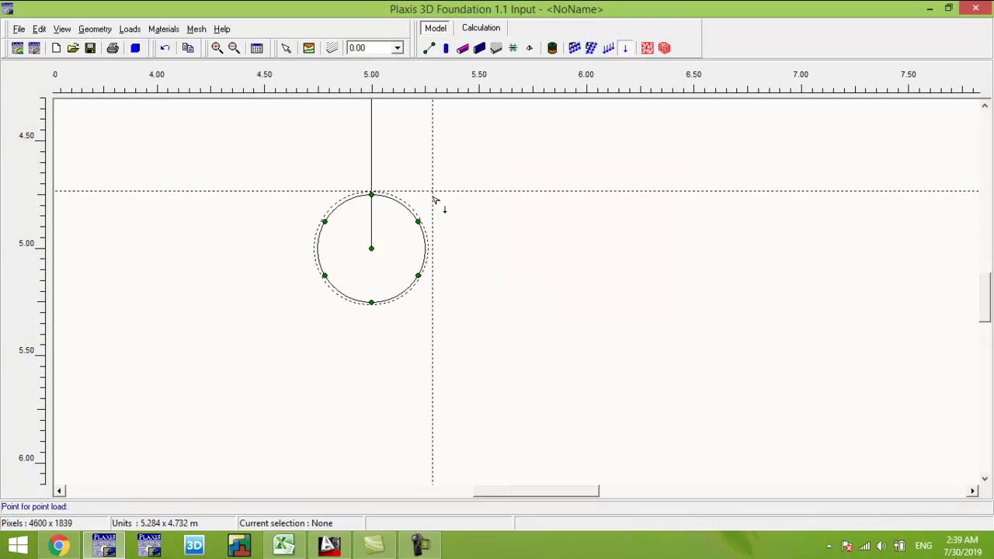
pyautogui.click(371, 249)
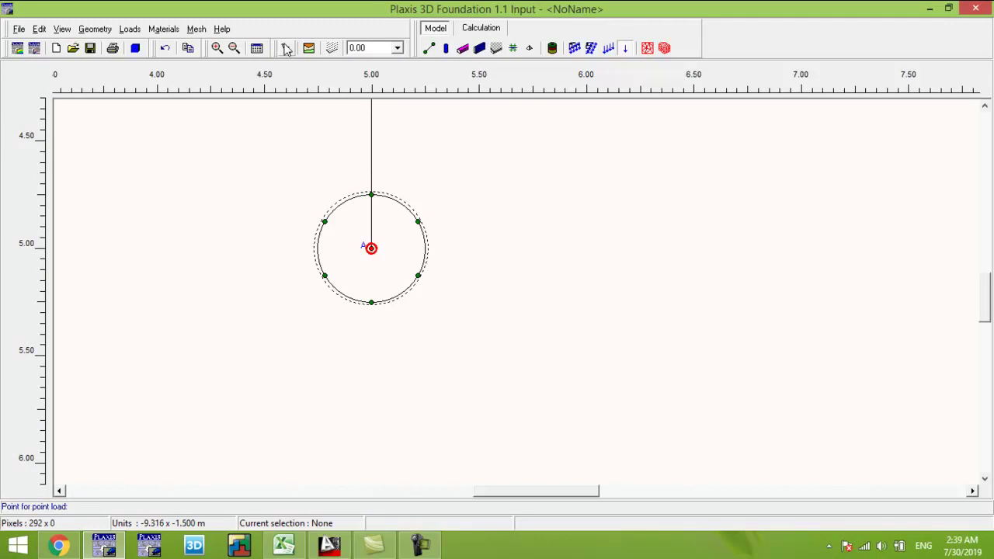
pyautogui.click(234, 48)
pyautogui.click(647, 48)
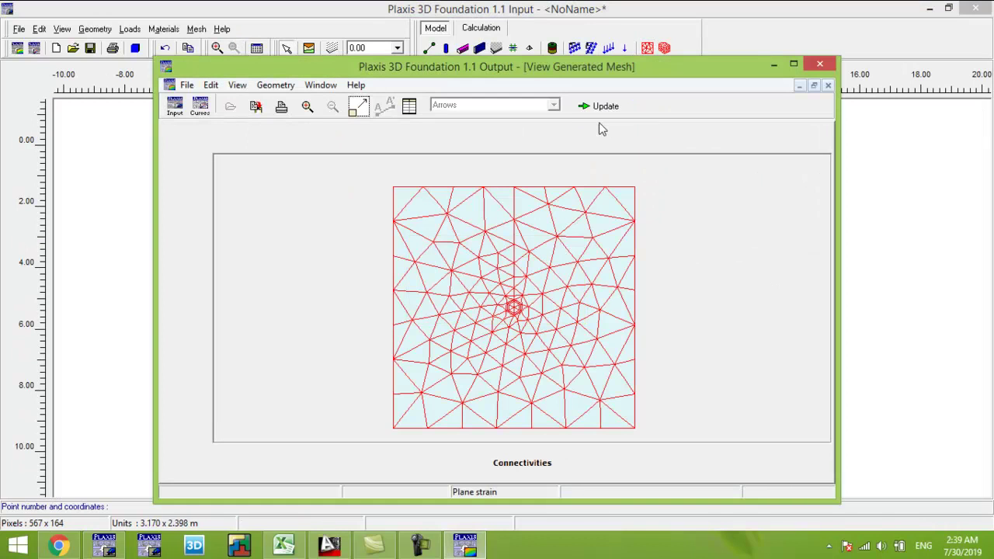
# Generate the 3D mesh, then go to Calculations, saving the project as tension pile.
pyautogui.click(604, 110)
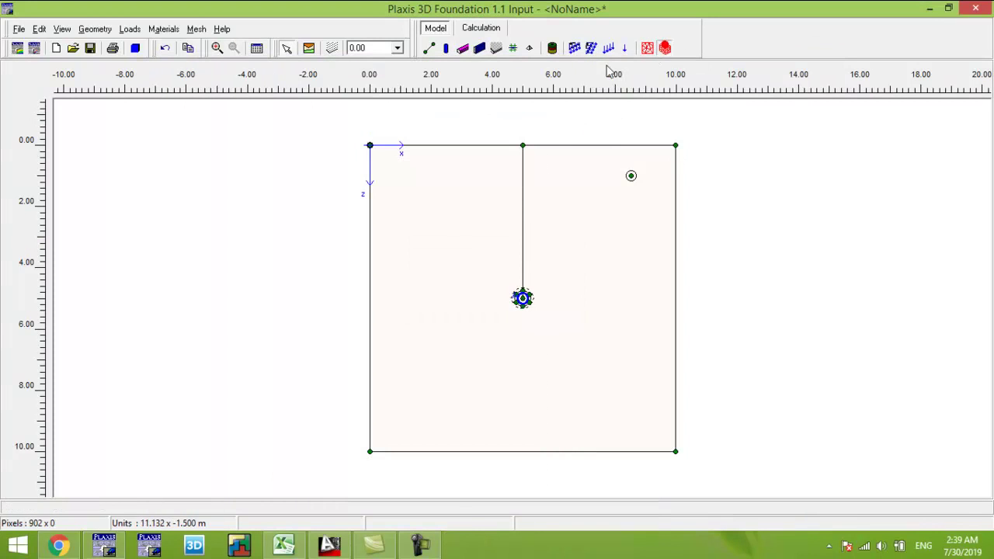
pyautogui.click(664, 49)
pyautogui.click(602, 108)
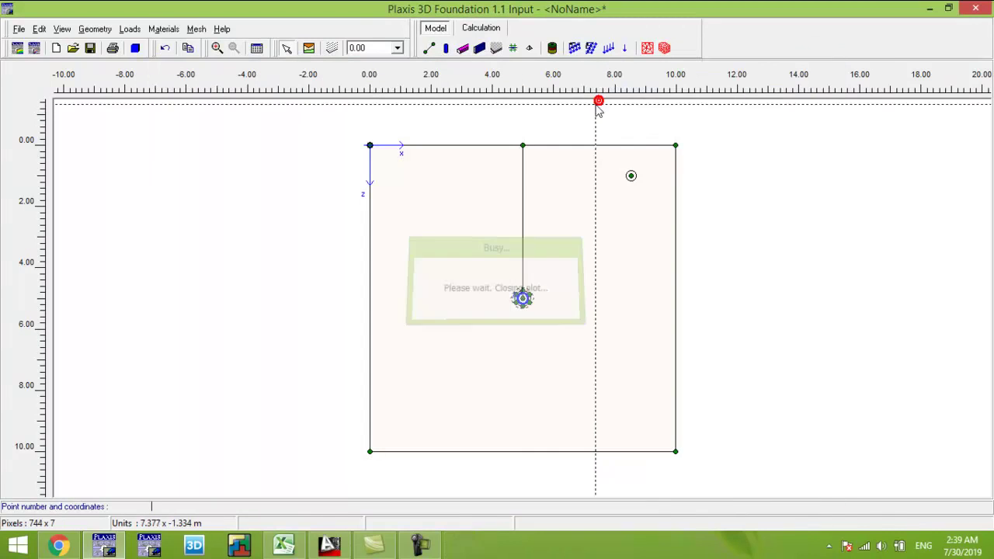
pyautogui.click(482, 29)
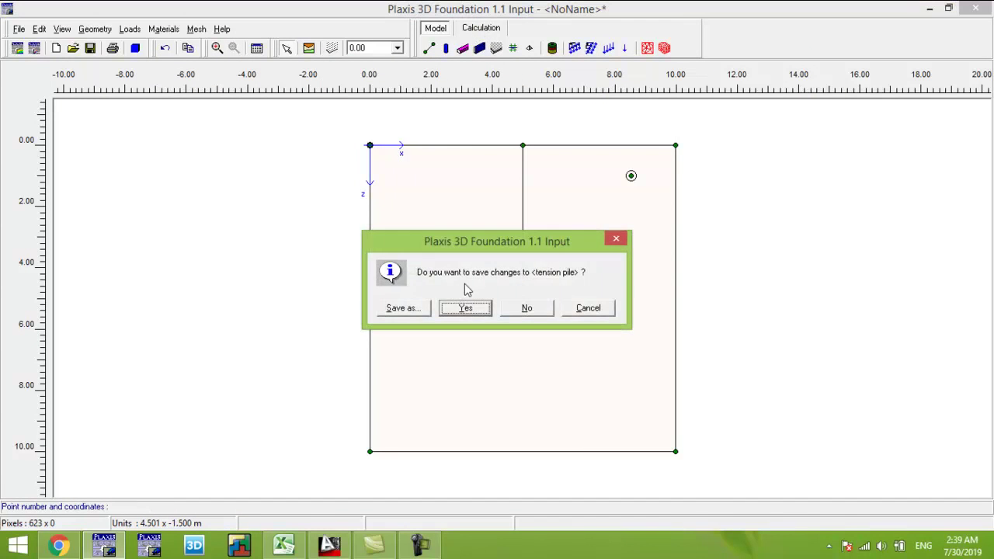
pyautogui.click(466, 308)
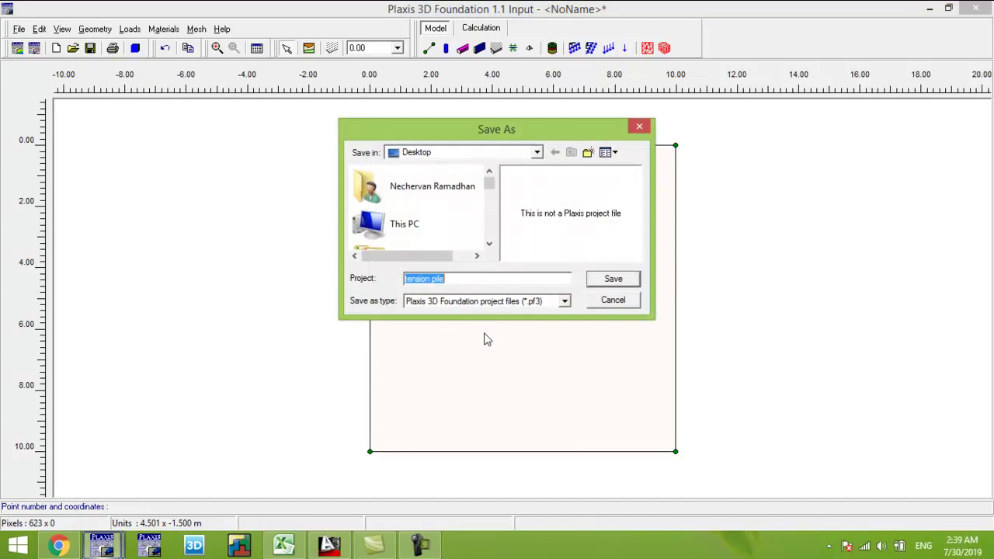
pyautogui.click(613, 279)
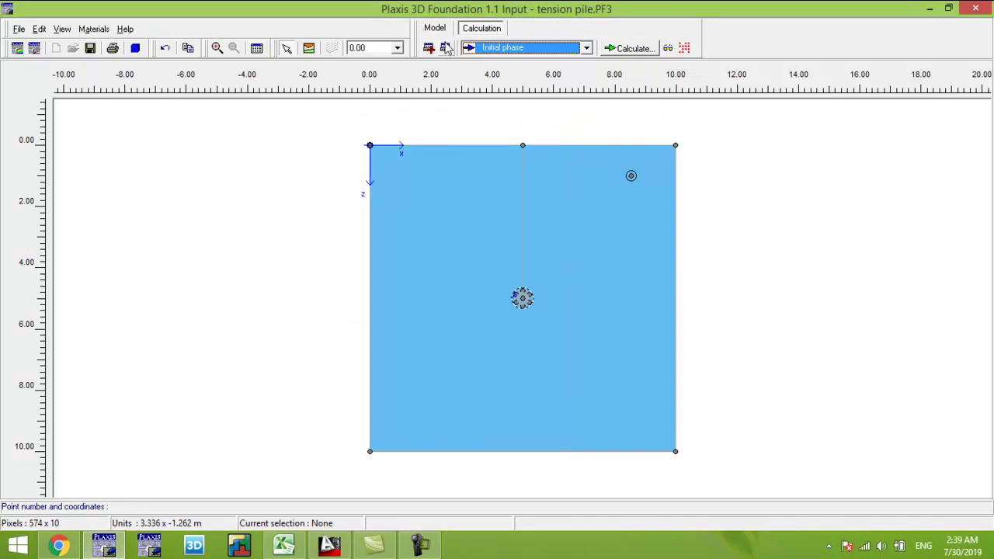
# Name phase 1 'pile' and phase 2 'loading', with loading resetting displacements to zero.
pyautogui.click(445, 47)
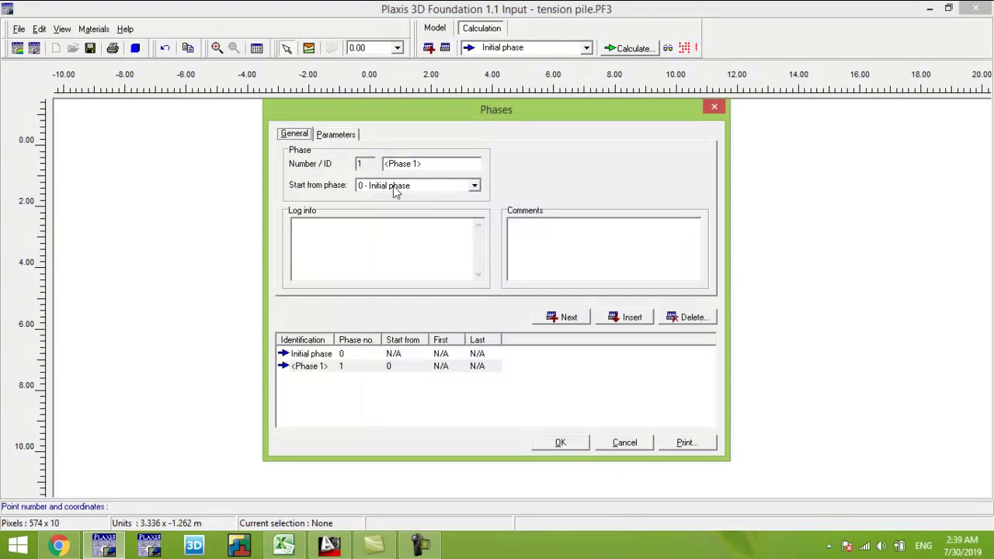
pyautogui.doubleClick(434, 165)
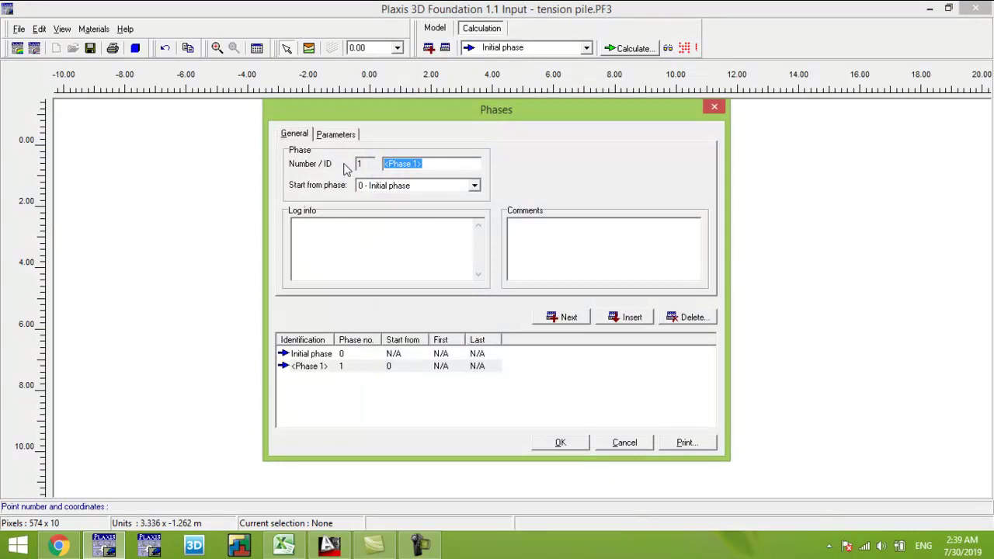
pyautogui.write('pile')
pyautogui.click(569, 319)
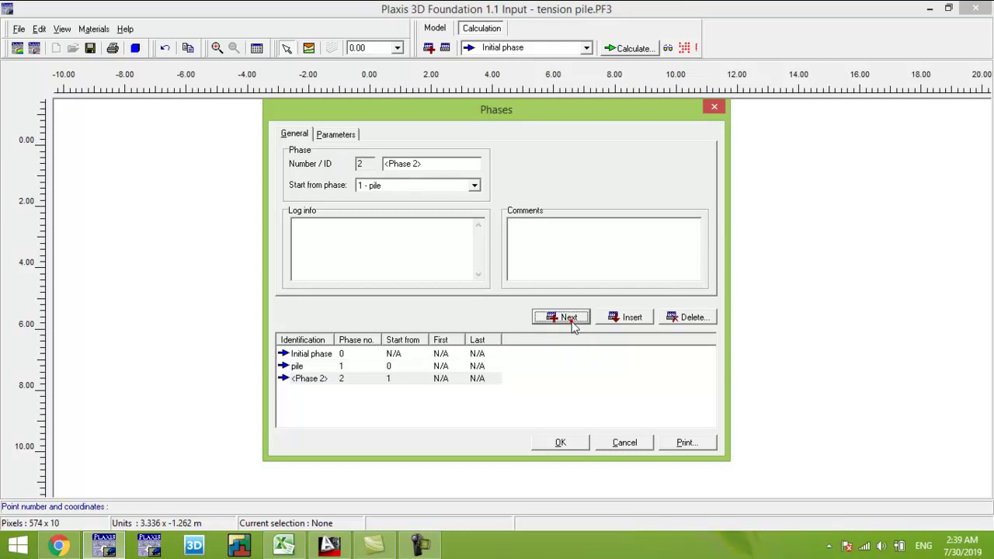
pyautogui.doubleClick(435, 164)
pyautogui.write('loading')
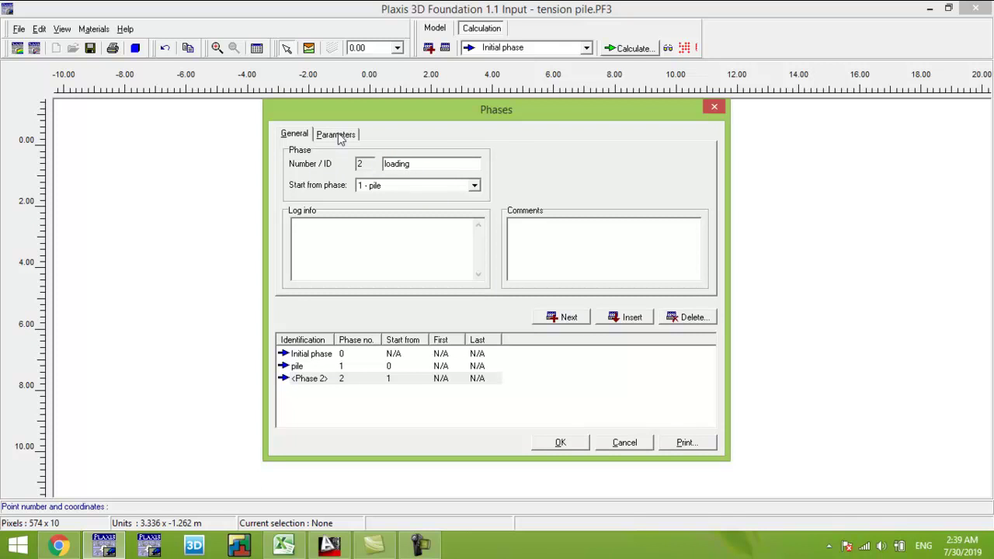
pyautogui.click(338, 135)
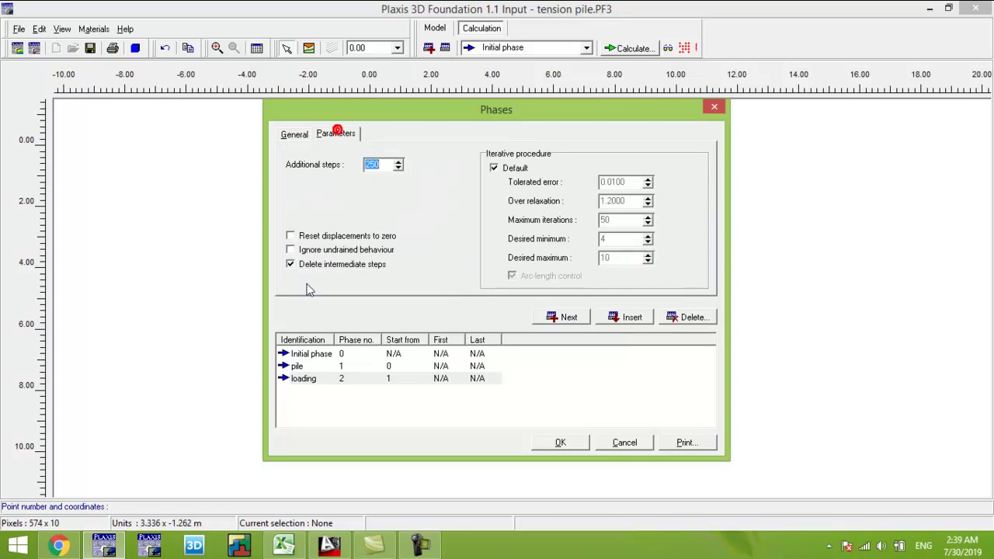
pyautogui.click(292, 238)
pyautogui.click(289, 134)
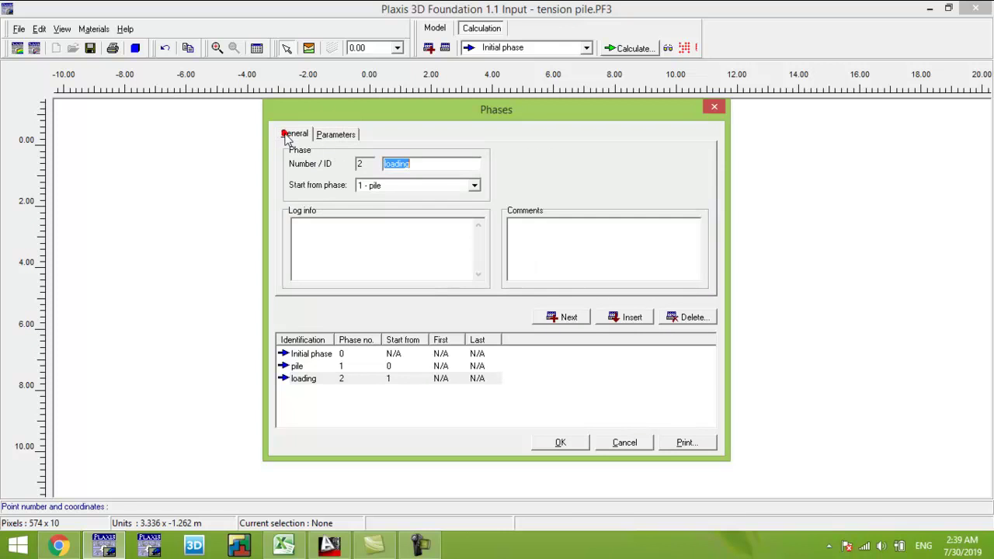
pyautogui.click(561, 443)
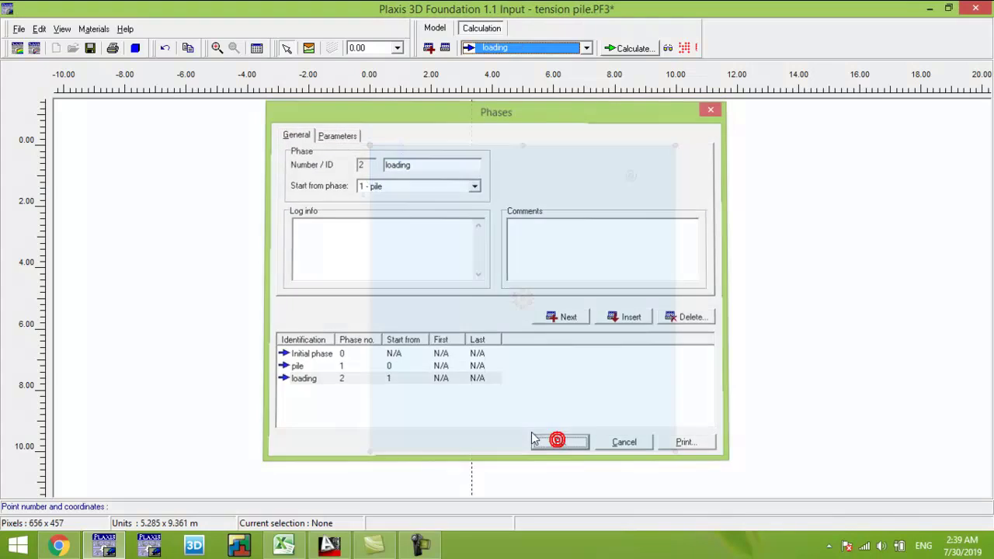
# In the pile phase, assign concrete pile material to the pile cluster, then show the loading phase.
pyautogui.click(526, 49)
pyautogui.click(513, 71)
pyautogui.click(218, 48)
pyautogui.moveTo(554, 271); pyautogui.dragTo(477, 334)
pyautogui.doubleClick(551, 268)
pyautogui.click(353, 286)
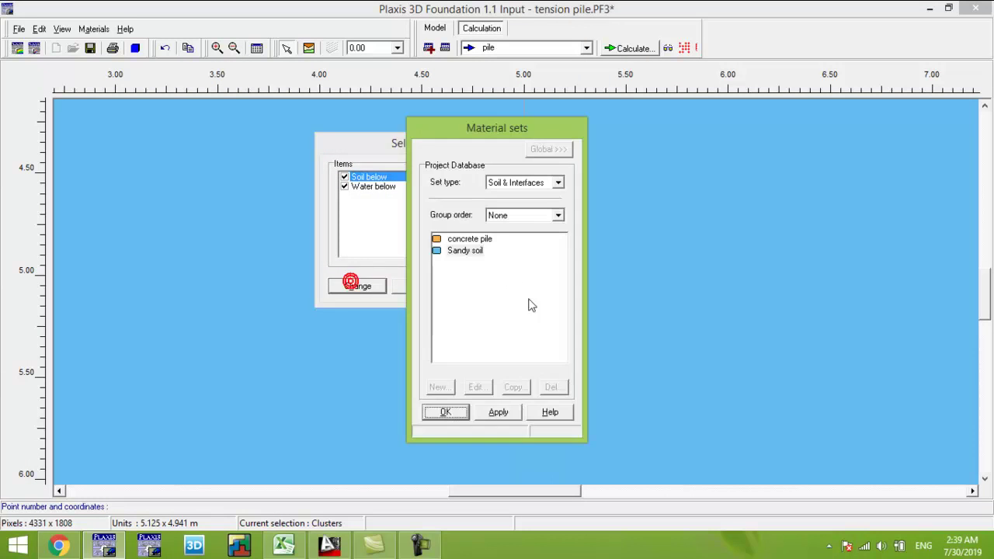
pyautogui.click(475, 240)
pyautogui.click(445, 412)
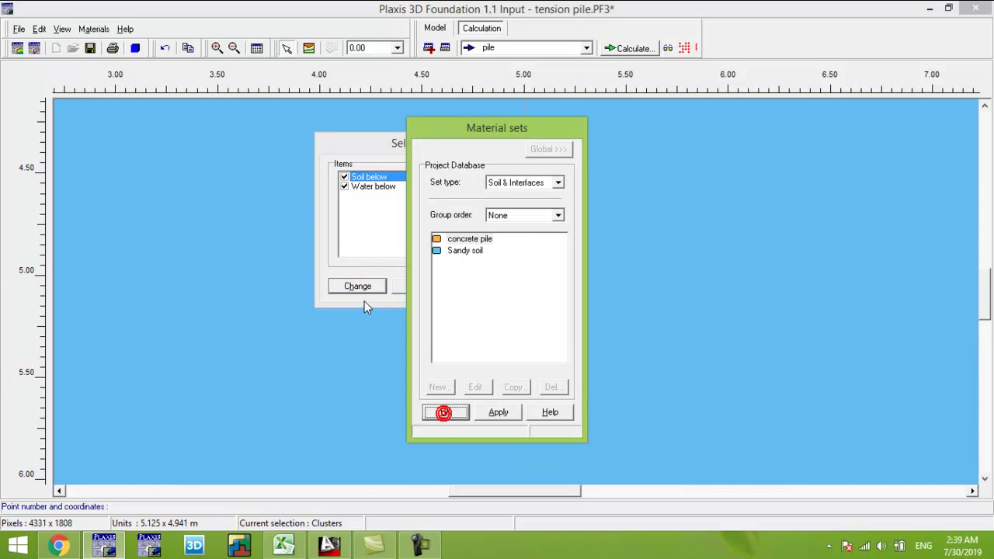
pyautogui.click(411, 290)
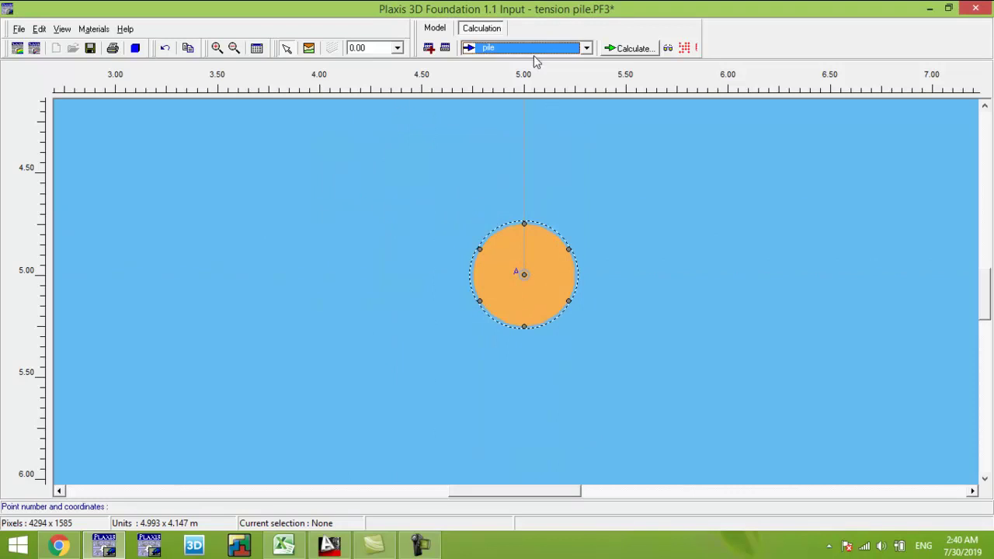
pyautogui.click(543, 52)
pyautogui.click(533, 84)
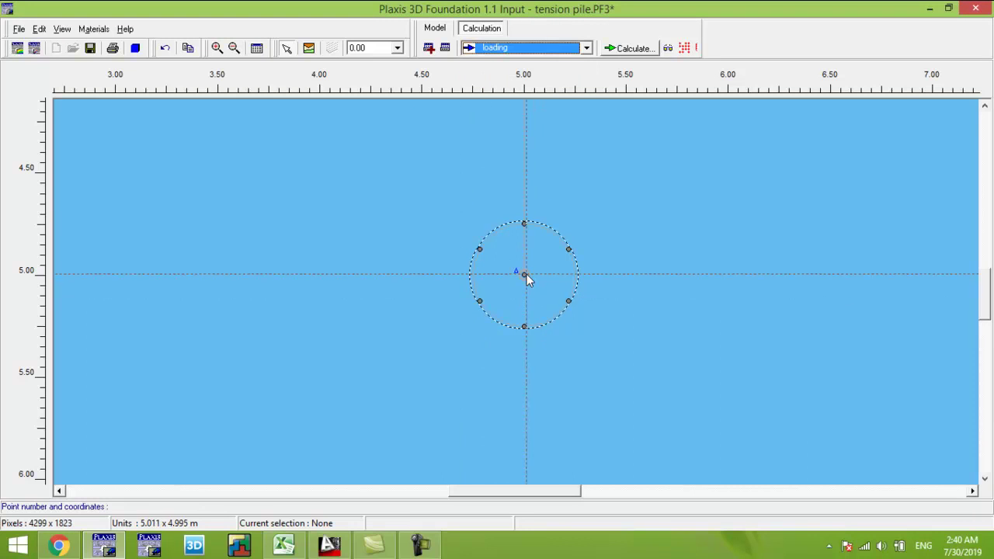
# Regenerate the 2D mesh, acknowledging the mesh error and the phase-reset warnings.
pyautogui.click(435, 28)
pyautogui.click(647, 48)
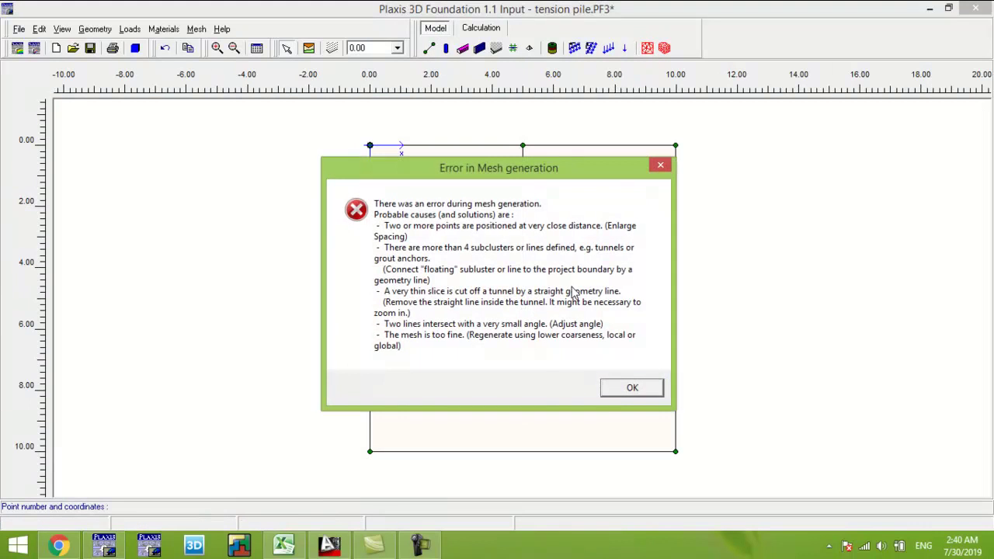
pyautogui.click(630, 387)
pyautogui.click(647, 48)
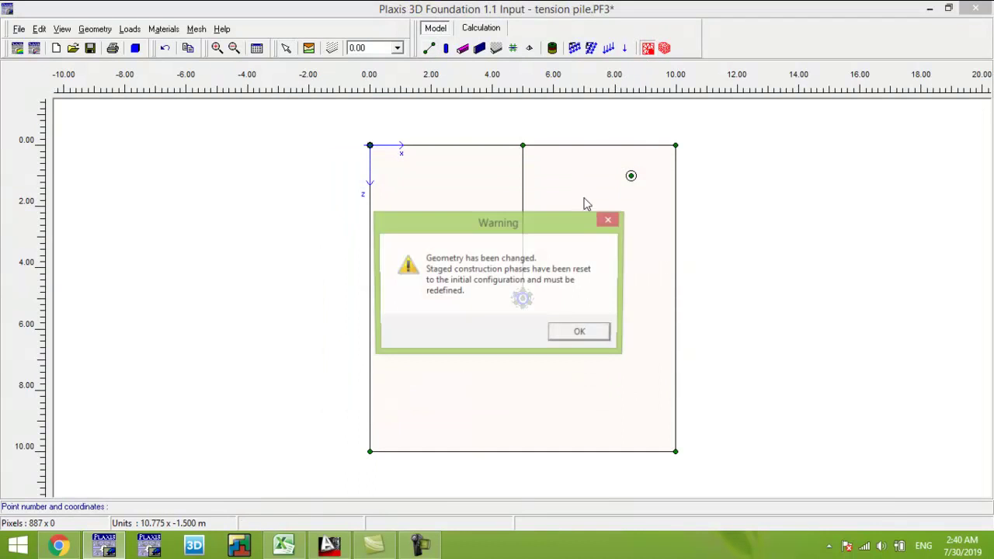
pyautogui.click(580, 330)
pyautogui.click(580, 330)
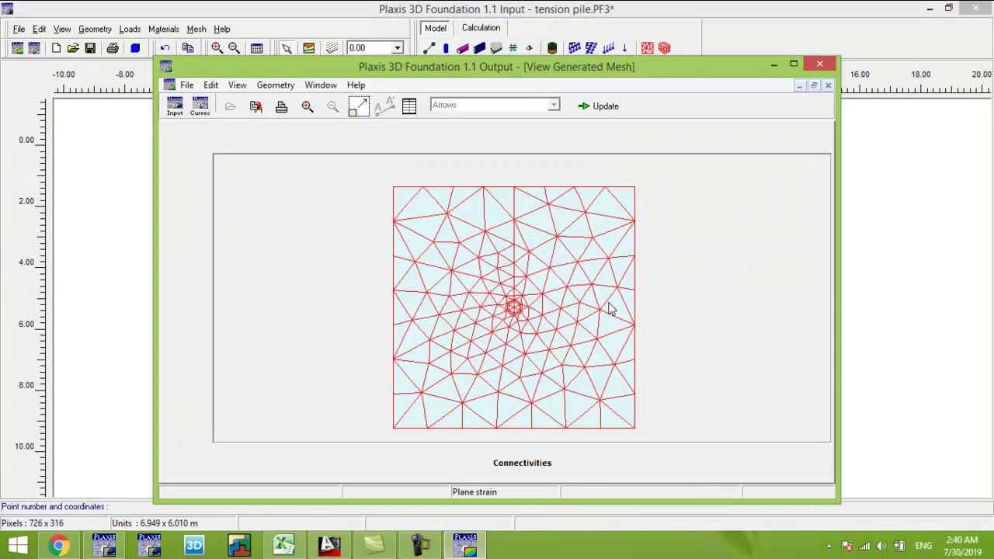
# Generate the 3D mesh and save the project on moving to the calculation phases.
pyautogui.click(604, 106)
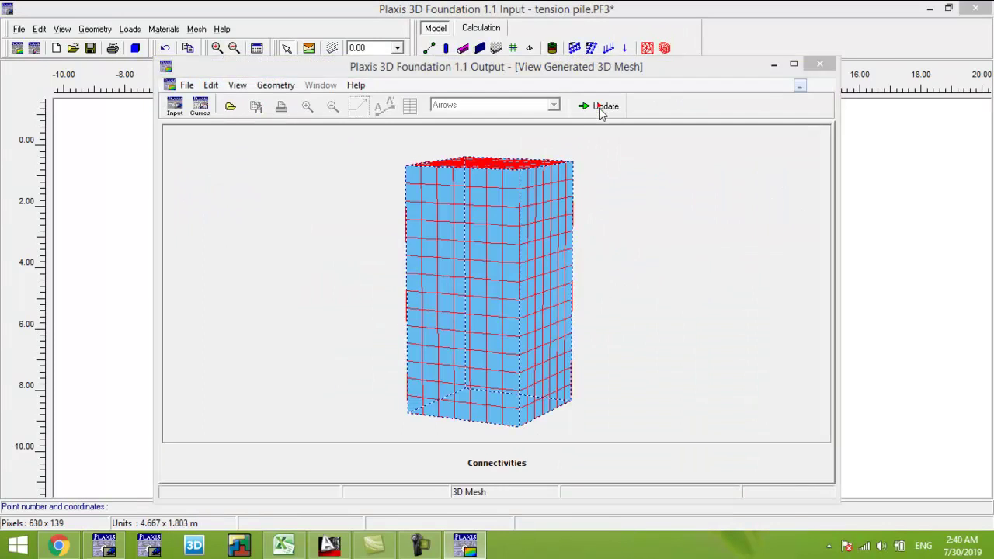
pyautogui.click(572, 116)
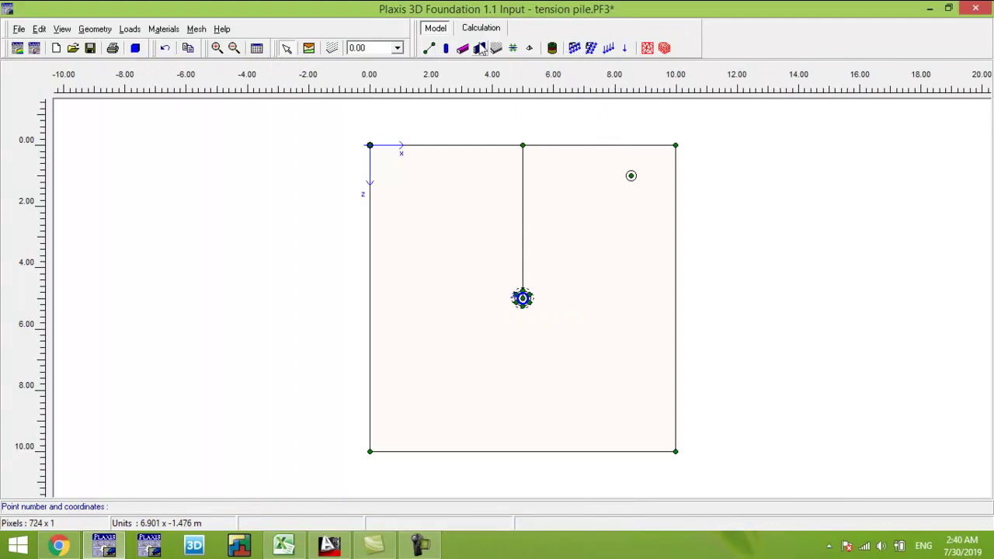
pyautogui.click(479, 31)
pyautogui.click(465, 309)
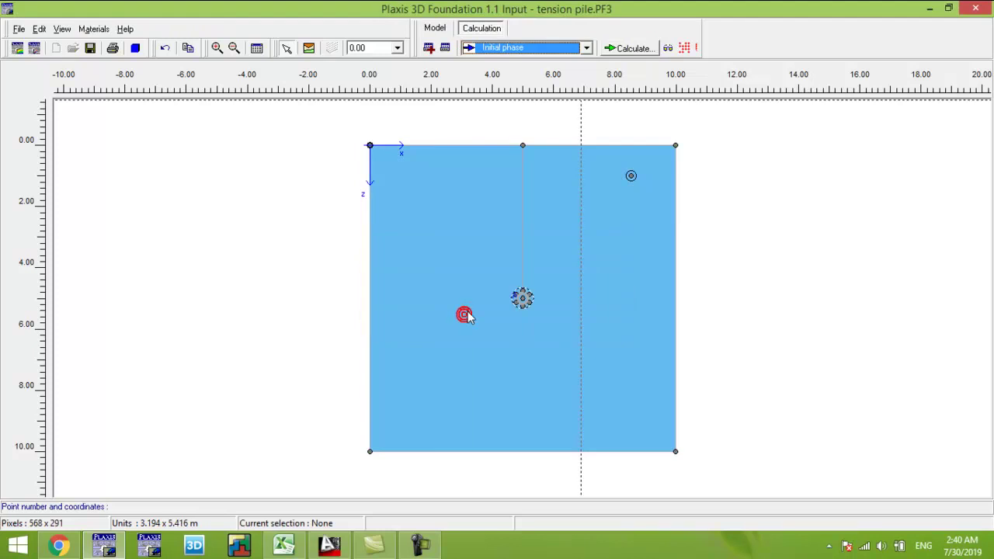
# In the pile phase, assign the concrete pile material to the pile cluster.
pyautogui.click(527, 47)
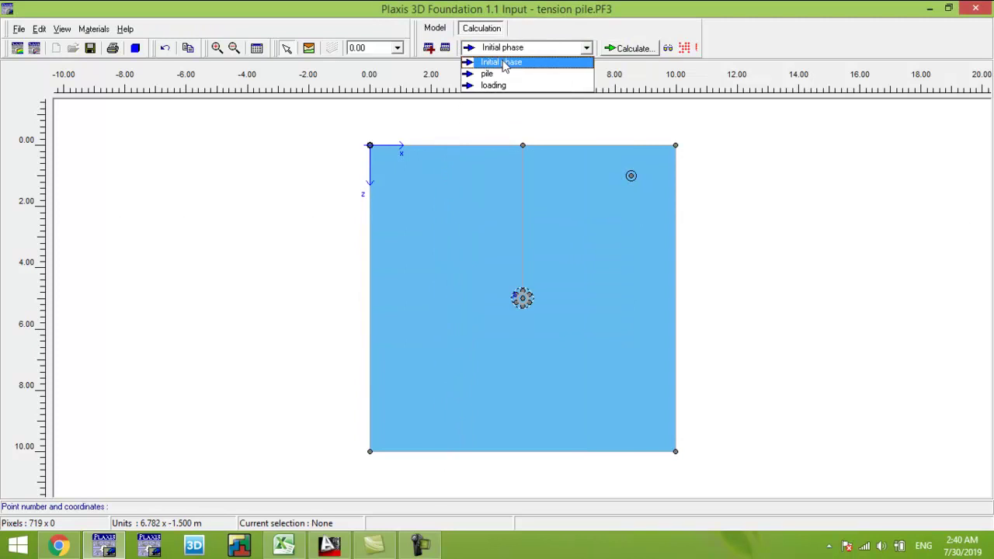
pyautogui.click(492, 75)
pyautogui.click(224, 48)
pyautogui.moveTo(562, 269); pyautogui.dragTo(497, 334)
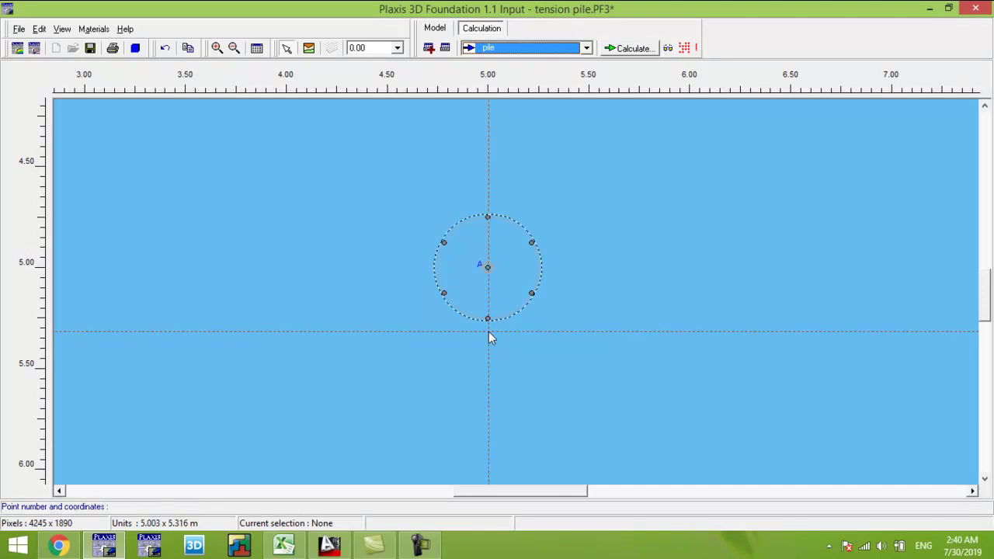
pyautogui.click(506, 252)
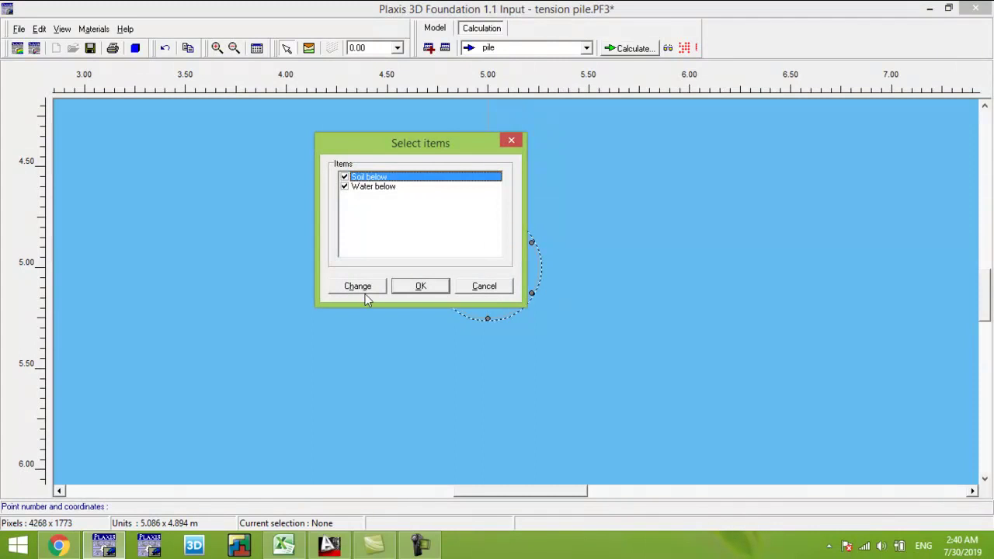
pyautogui.click(359, 286)
pyautogui.click(468, 238)
pyautogui.click(447, 413)
pyautogui.click(417, 285)
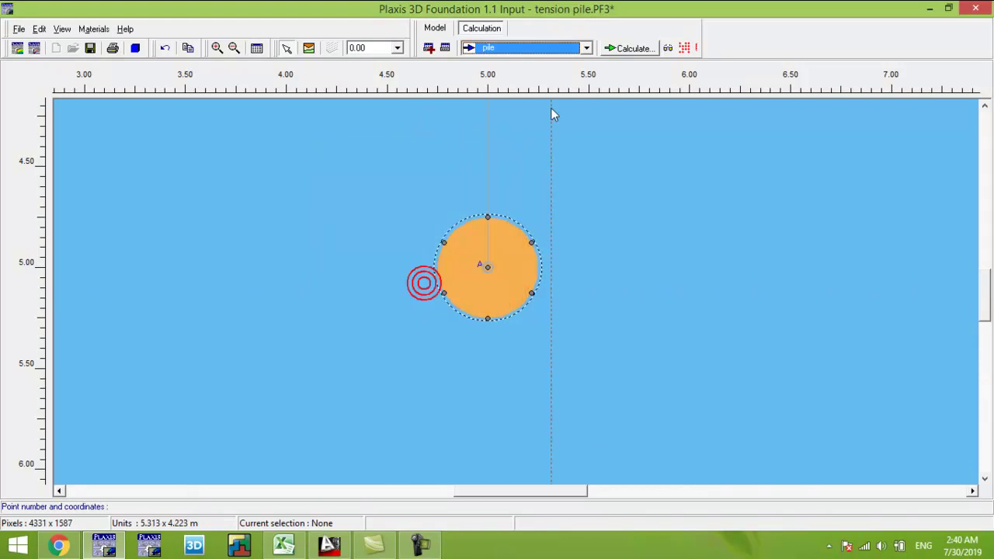
pyautogui.click(522, 50)
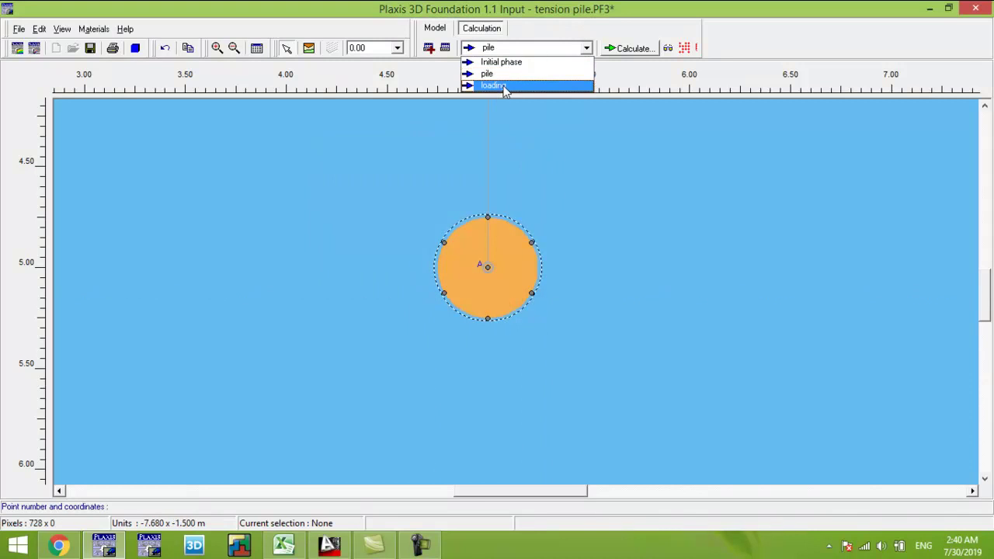
# In the loading phase, set the pile-top point load Y-value to 1000 kN and zoom out to the full model.
pyautogui.click(502, 85)
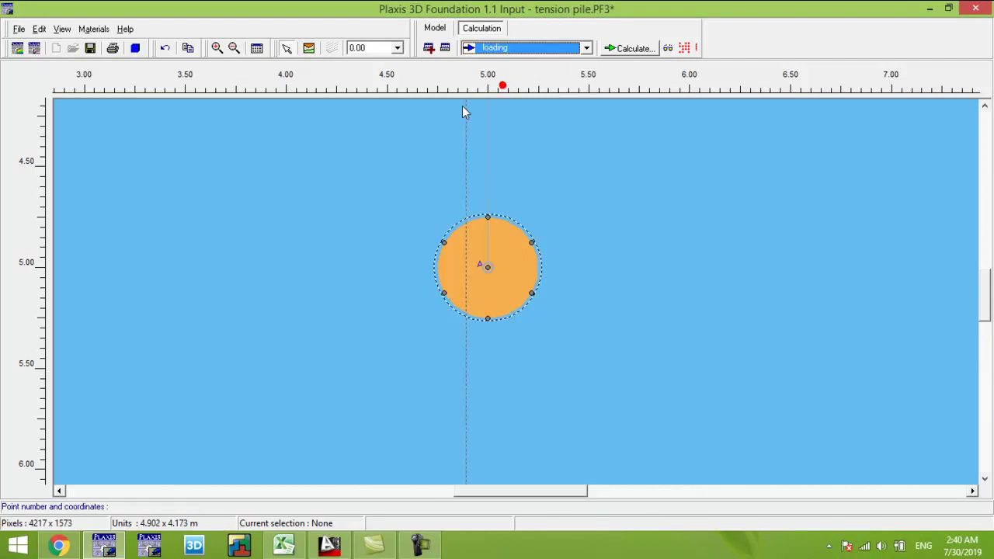
pyautogui.doubleClick(488, 266)
pyautogui.moveTo(423, 185); pyautogui.dragTo(316, 194)
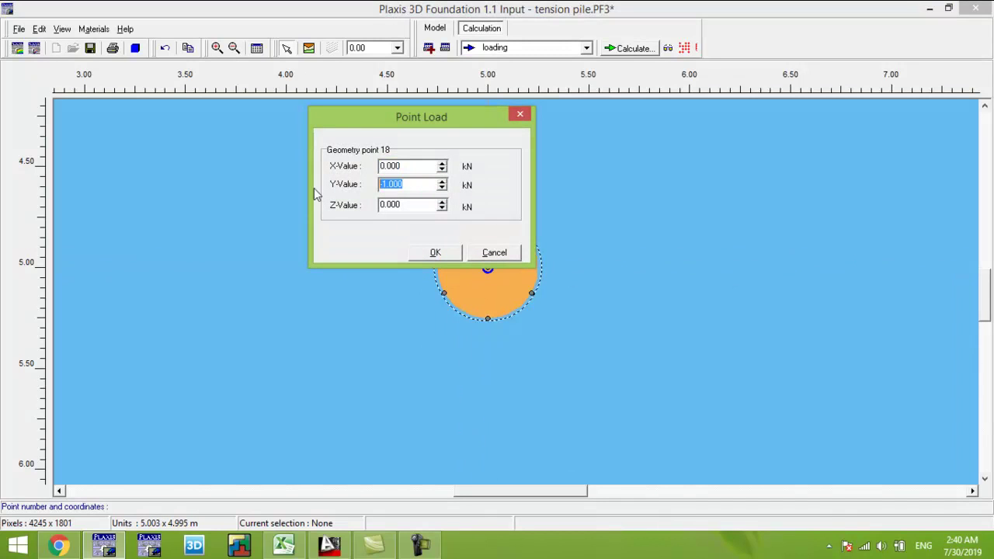
pyautogui.write('10')
pyautogui.click(434, 253)
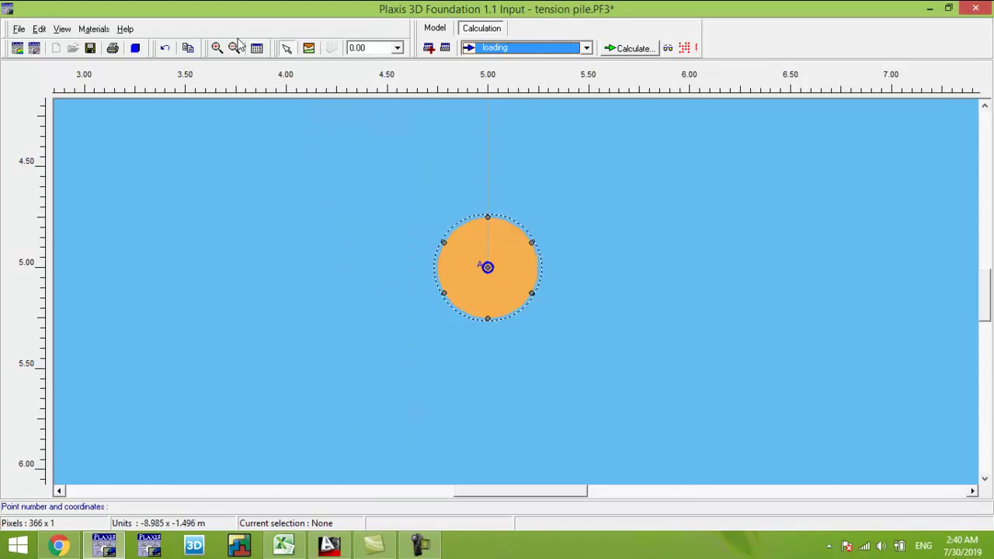
pyautogui.click(233, 48)
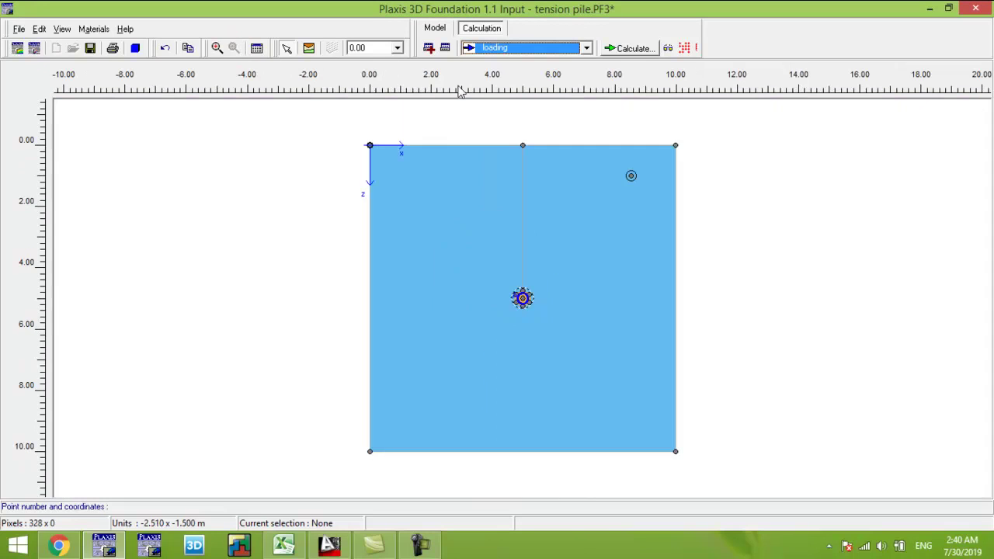
# Rotate and zoom into the dense mesh around the pile in the curve-point view, then start the calculation.
pyautogui.click(684, 47)
pyautogui.moveTo(466, 327); pyautogui.dragTo(307, 106, button='right')
pyautogui.click(307, 106)
pyautogui.moveTo(472, 191); pyautogui.dragTo(532, 236)
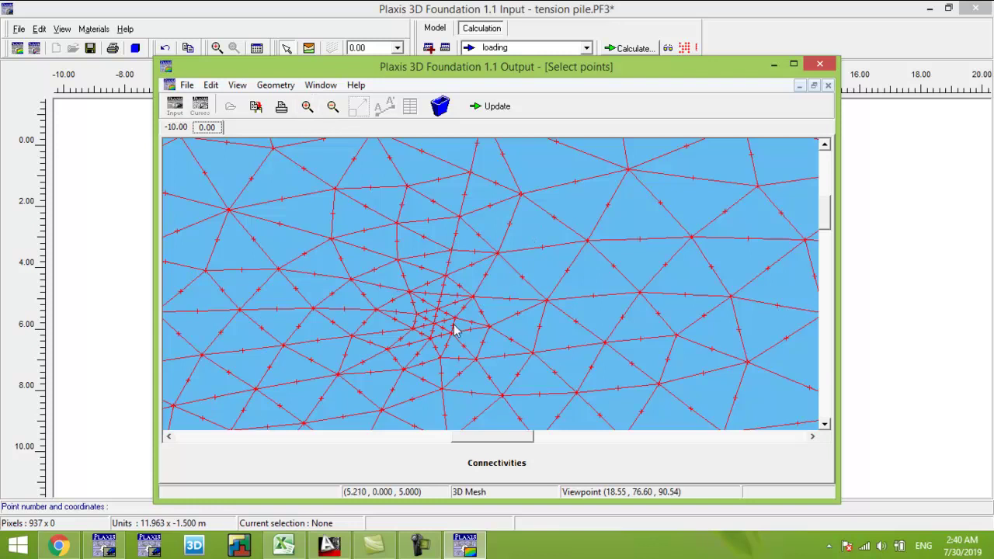
pyautogui.click(308, 106)
pyautogui.moveTo(401, 312); pyautogui.dragTo(437, 351)
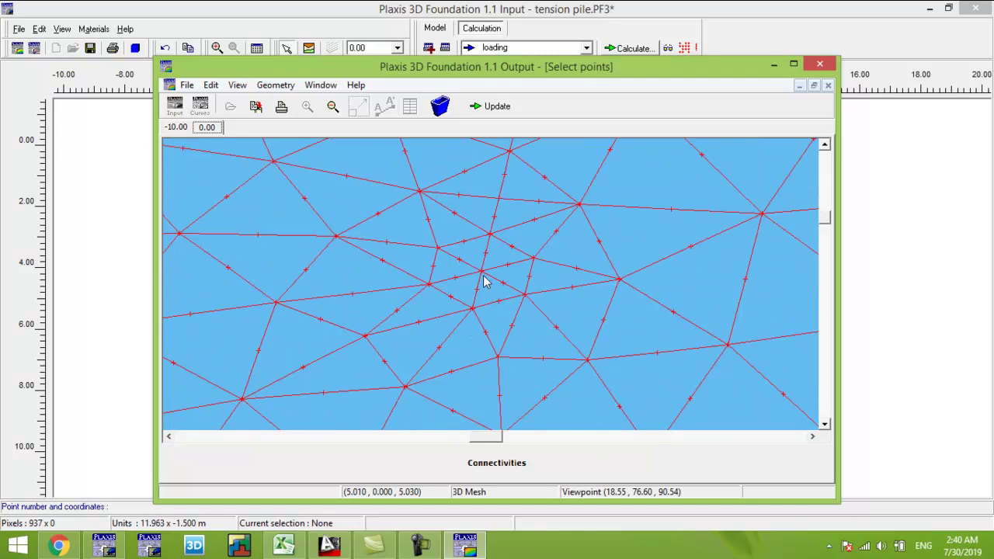
pyautogui.click(497, 109)
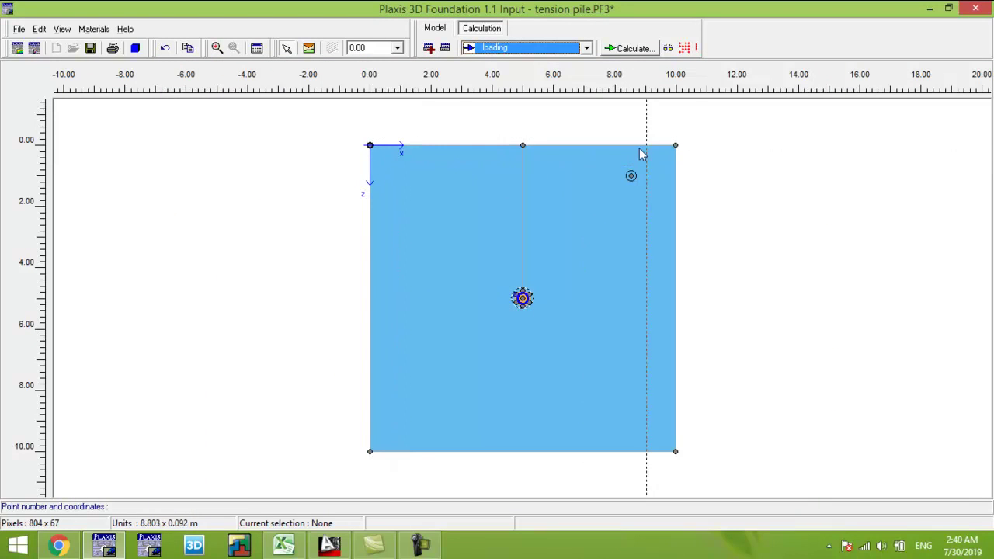
pyautogui.click(633, 48)
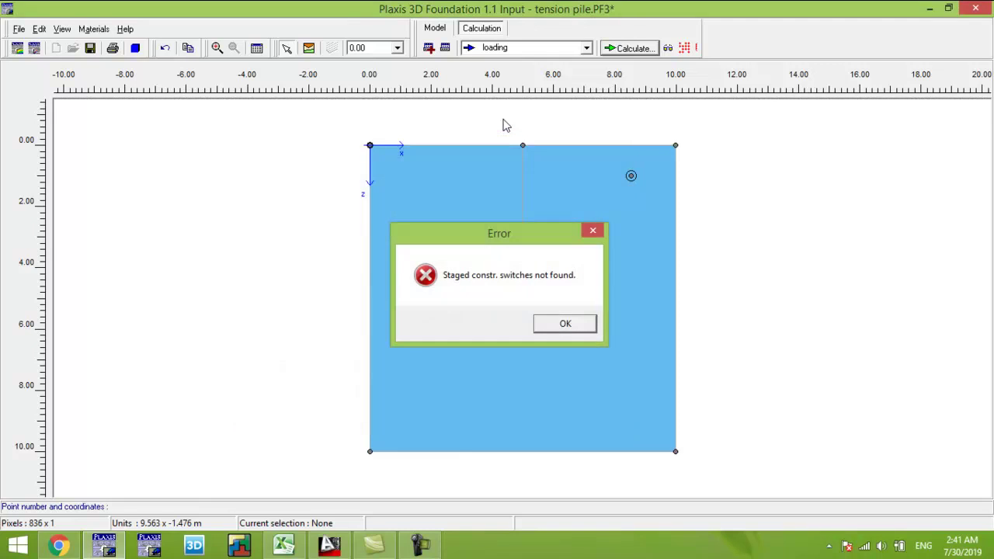
# Dismiss the 'Staged constr. switches not found' error dialog.
pyautogui.click(565, 325)
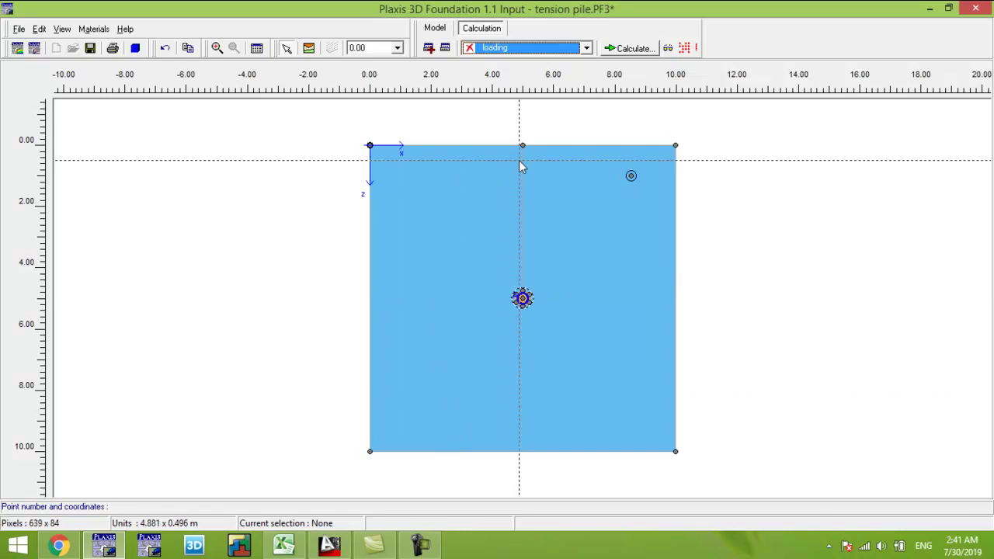
# Re-mark the loading phase for calculation in the phases list.
pyautogui.click(445, 48)
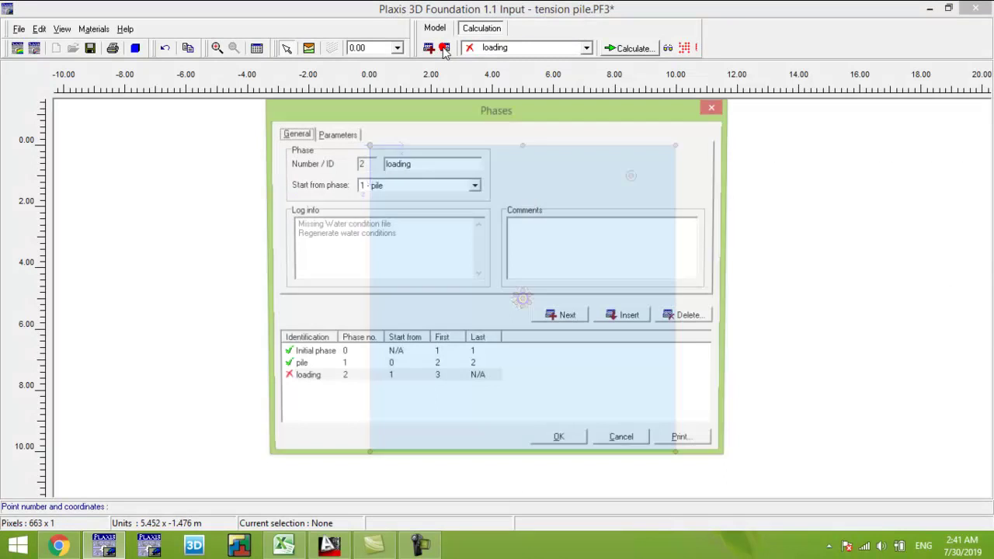
pyautogui.doubleClick(286, 378)
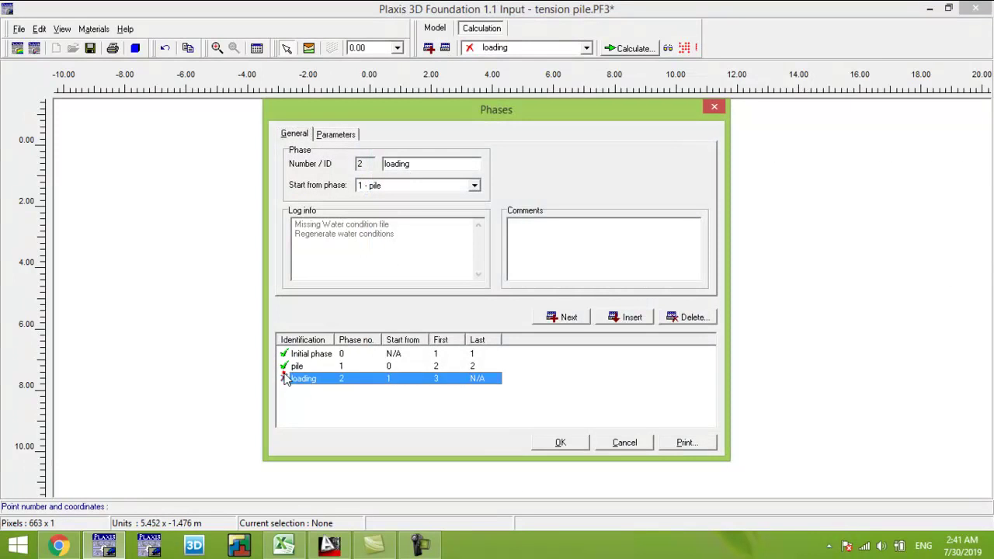
pyautogui.click(561, 443)
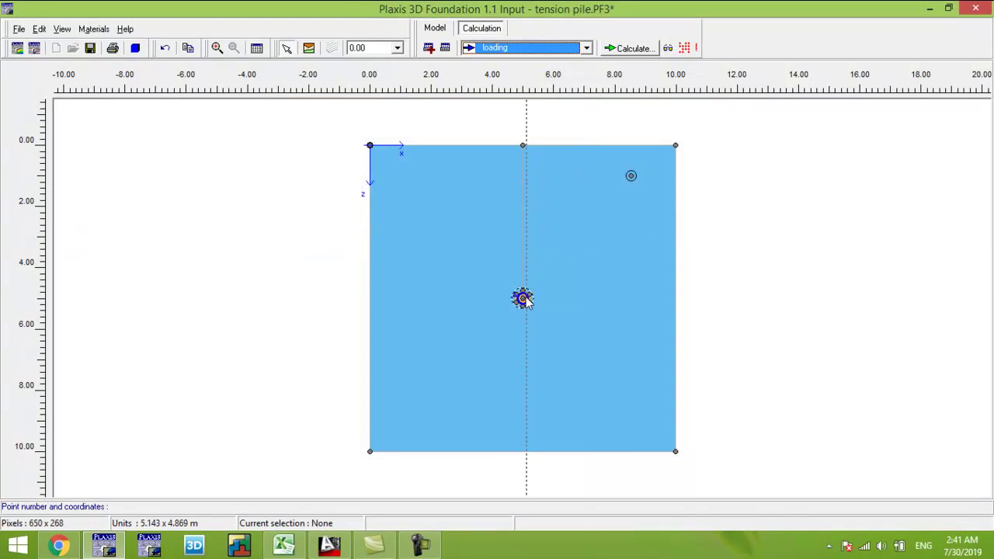
# Confirm the pile's 1000 kN point load unchanged and rerun the calculation.
pyautogui.doubleClick(522, 299)
pyautogui.click(484, 285)
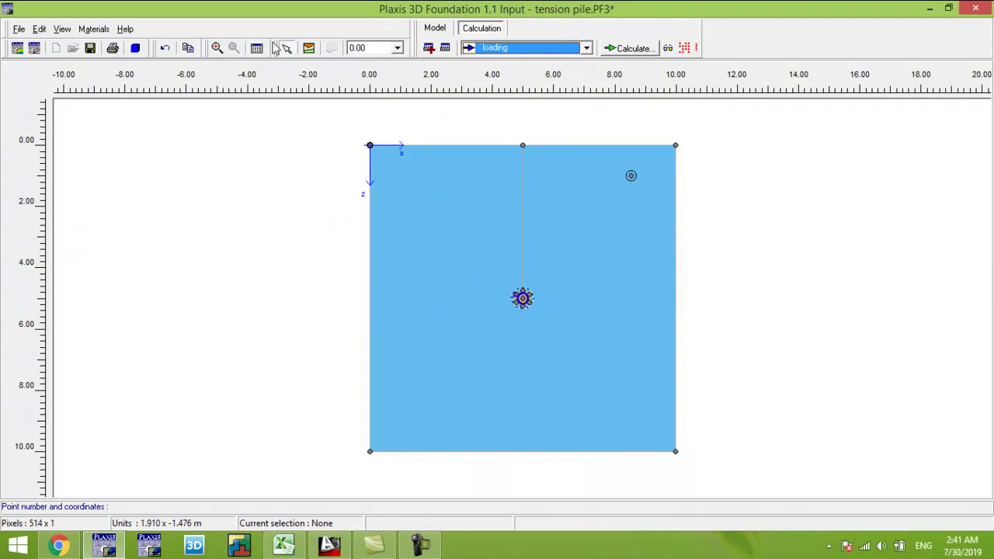
pyautogui.click(217, 48)
pyautogui.moveTo(573, 260); pyautogui.dragTo(489, 333)
pyautogui.doubleClick(478, 282)
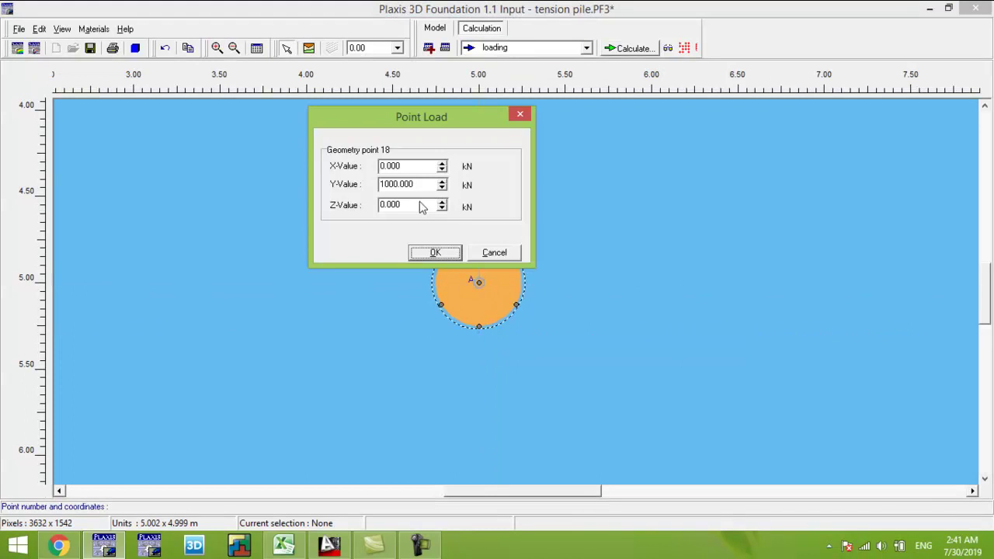
pyautogui.click(433, 253)
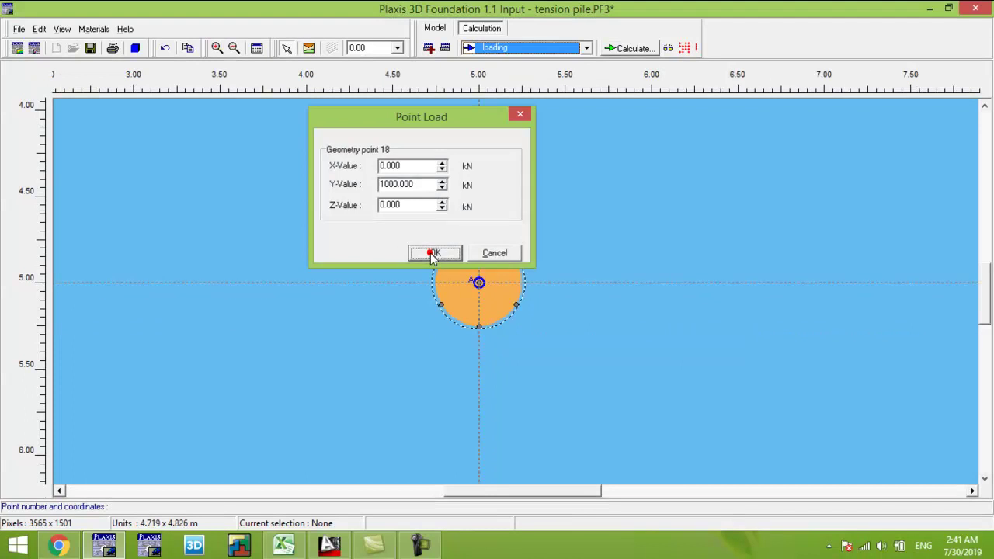
pyautogui.click(635, 48)
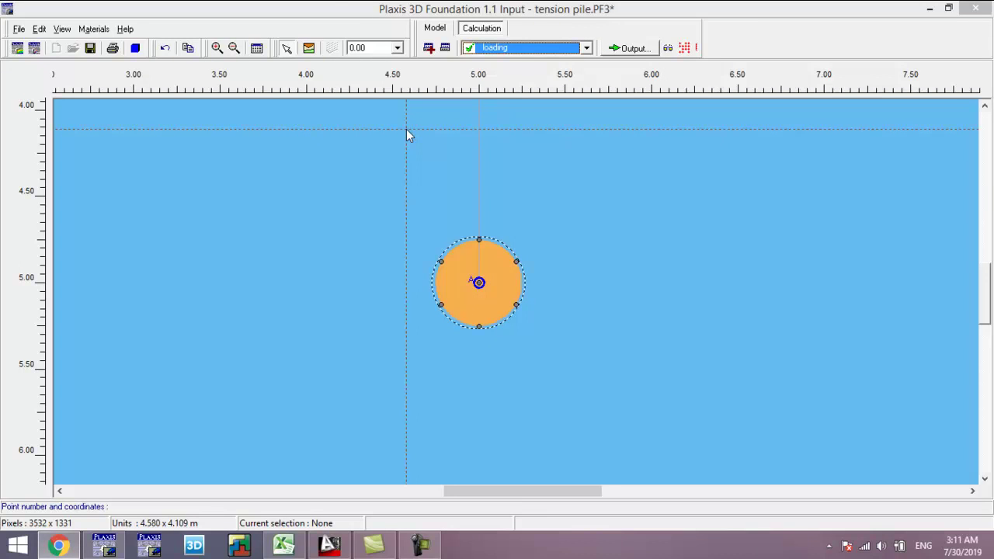
# Save the project and zoom out to the whole model.
pyautogui.click(326, 10)
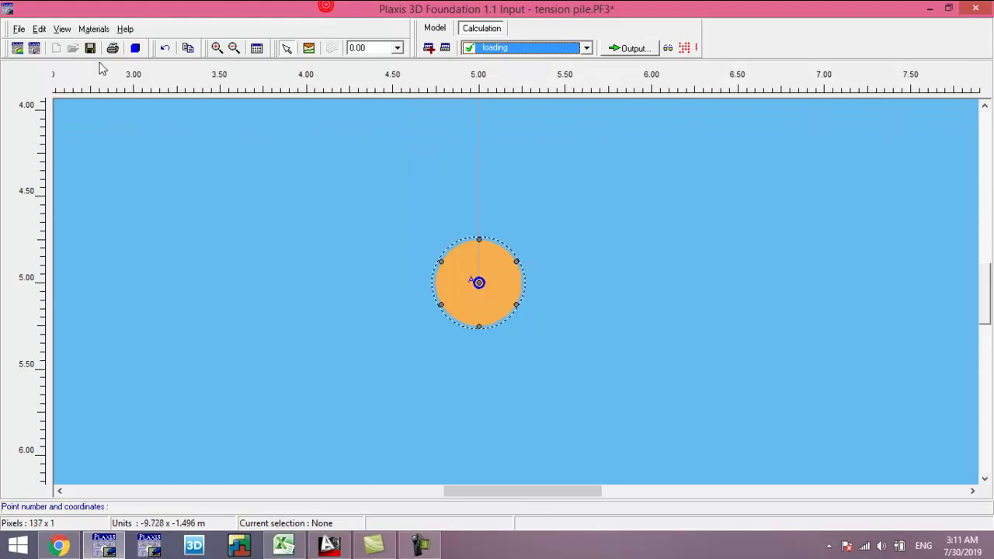
pyautogui.click(91, 48)
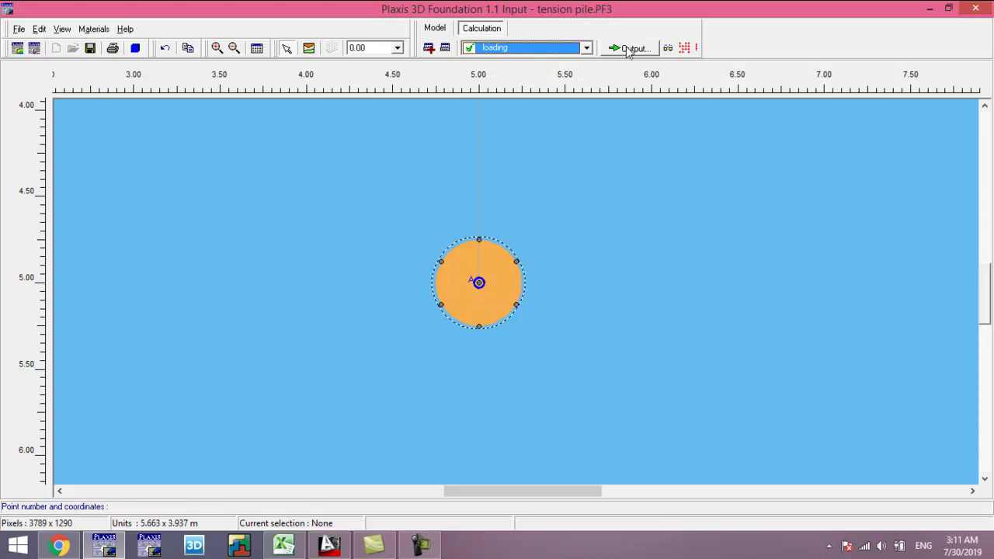
pyautogui.click(219, 48)
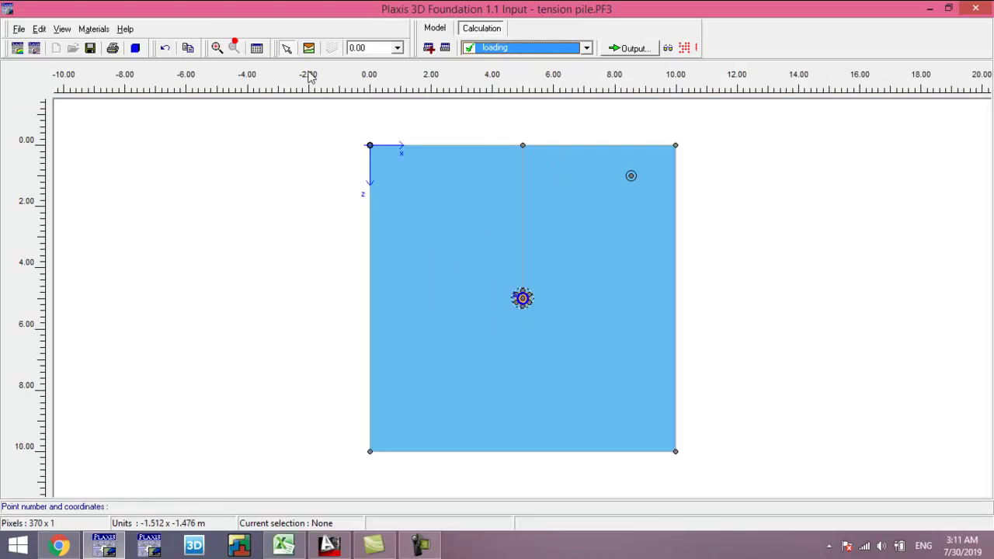
# Open the Output results, view the deformed mesh from several angles, and begin a cross-section line.
pyautogui.click(629, 48)
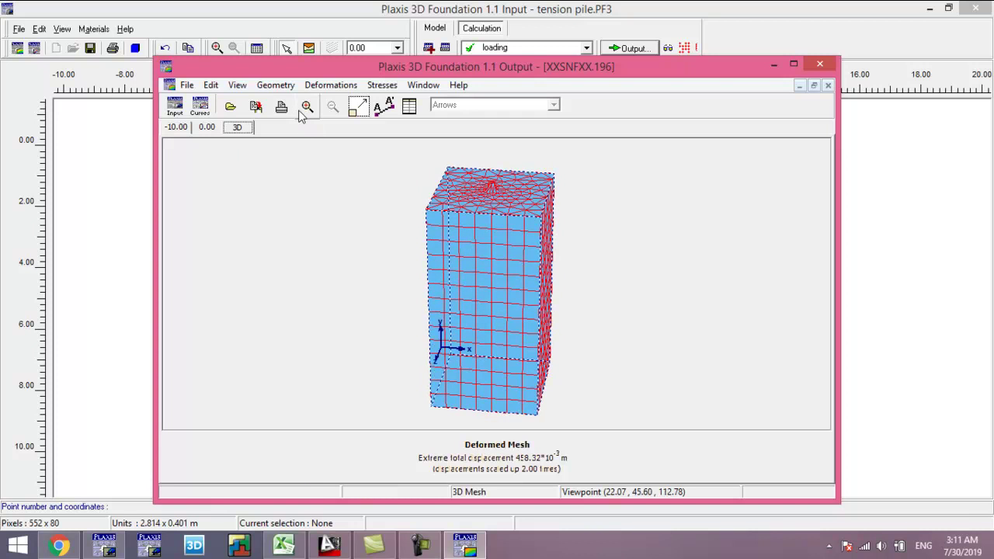
pyautogui.click(512, 220)
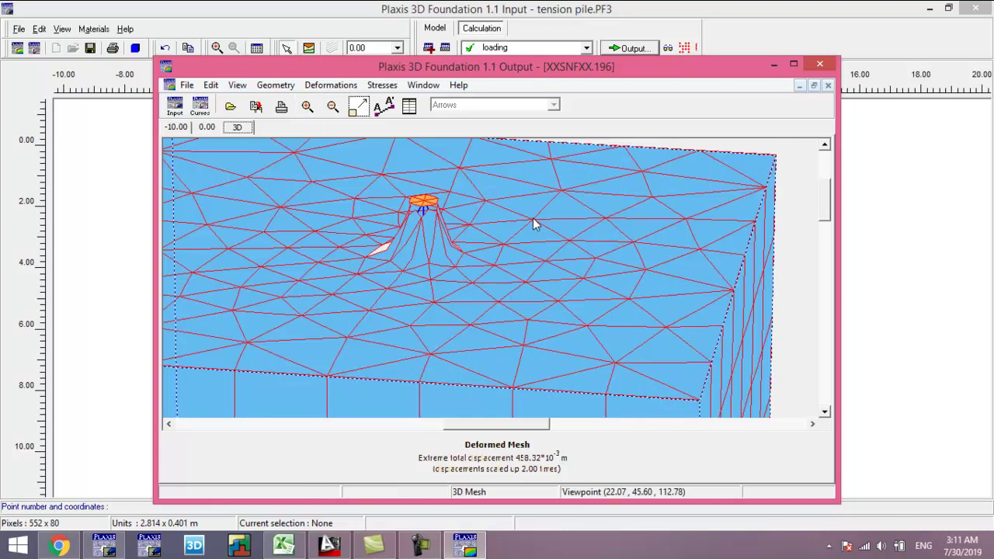
pyautogui.keyDown('ctrl'); pyautogui.moveTo(440, 266); pyautogui.dragTo(473, 348, button='right'); pyautogui.keyUp('ctrl')
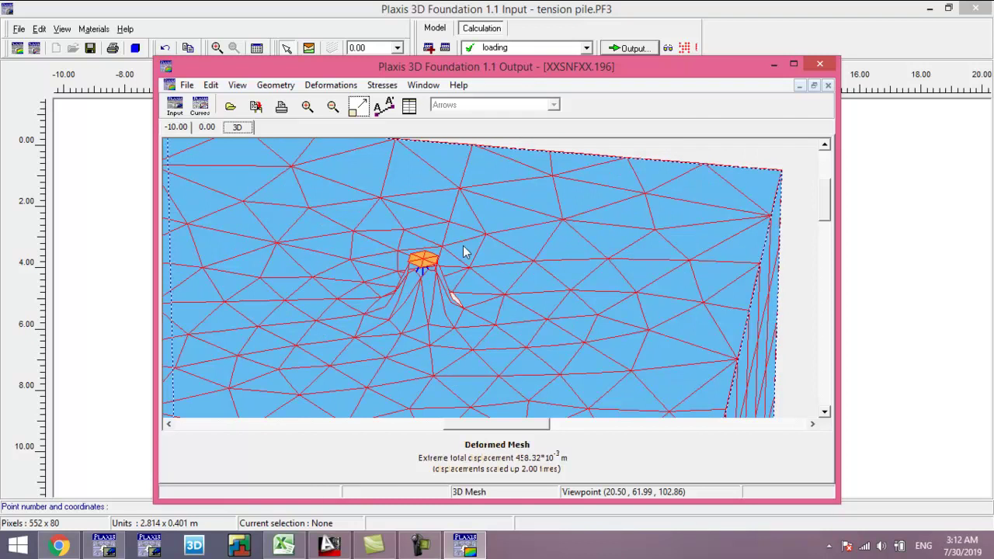
pyautogui.click(382, 106)
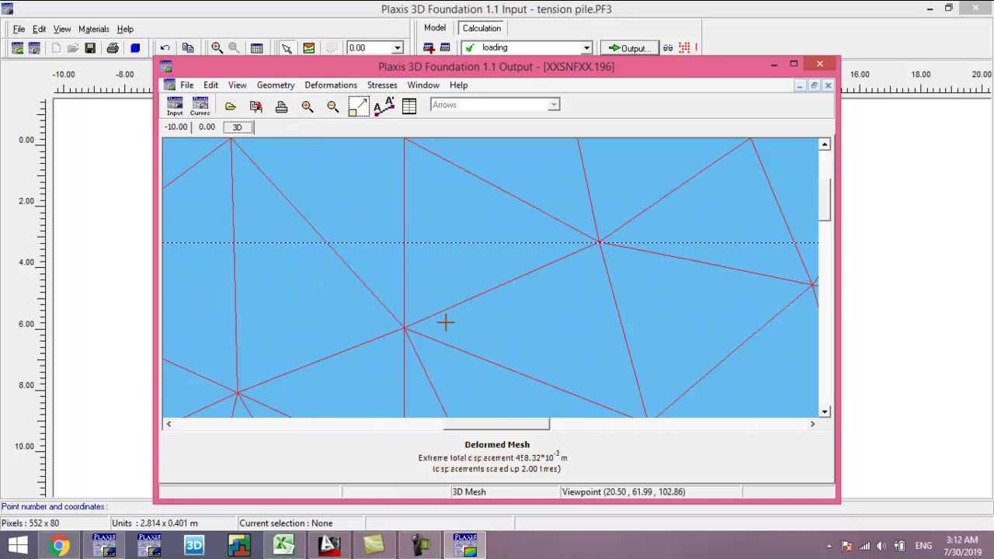
pyautogui.click(332, 107)
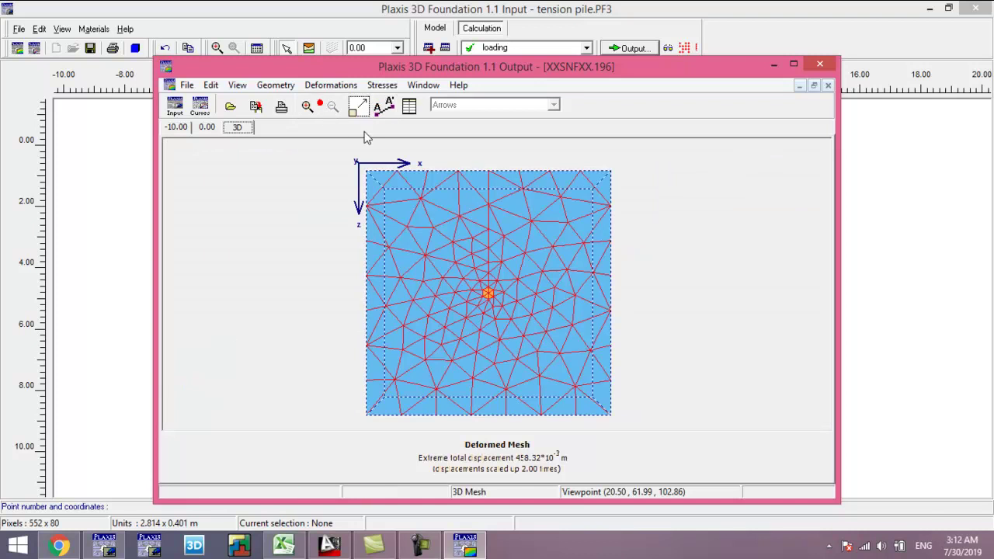
pyautogui.click(383, 106)
pyautogui.click(353, 298)
# Finish cross-section A-A* and show its vertical displacements Uy as shaded contours with a legend.
pyautogui.click(681, 286)
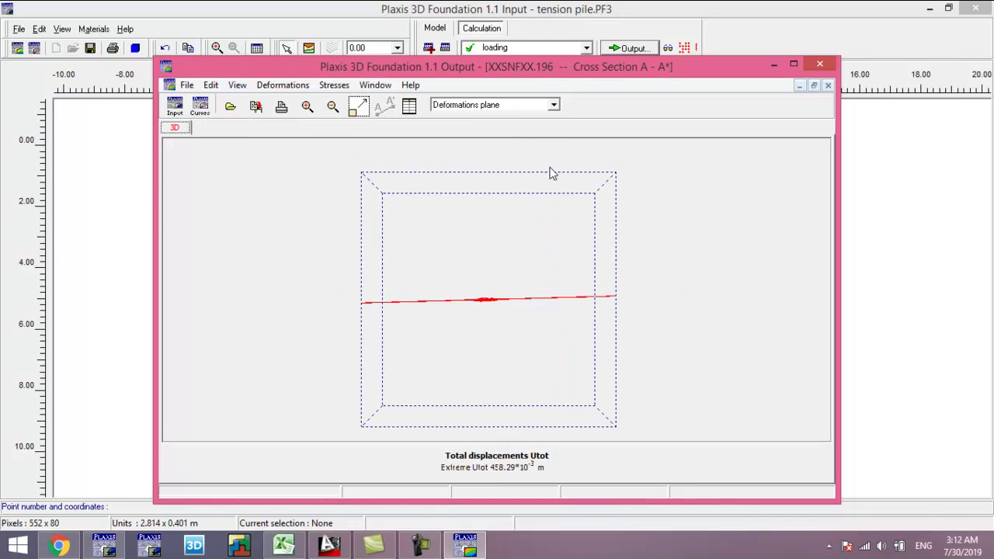
pyautogui.click(512, 106)
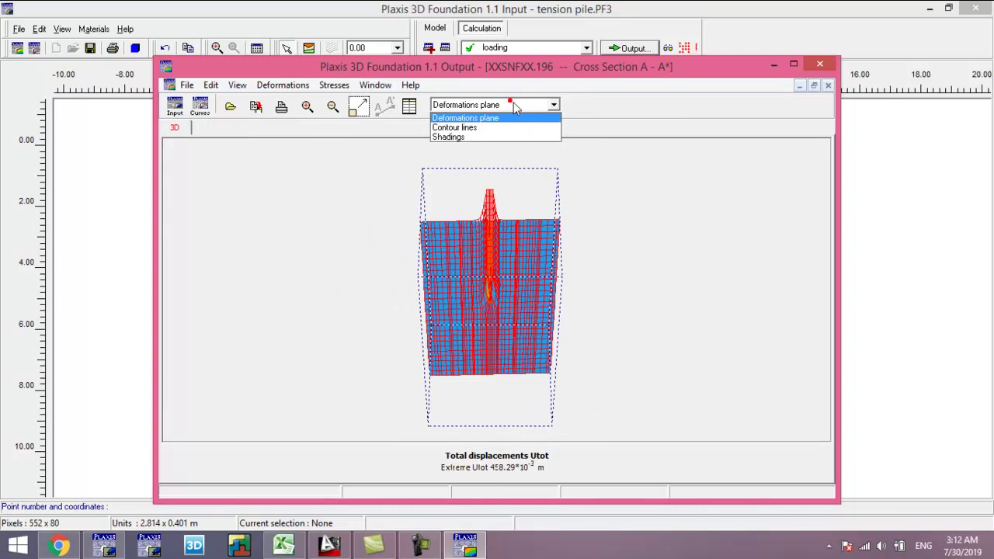
pyautogui.click(458, 138)
pyautogui.click(283, 85)
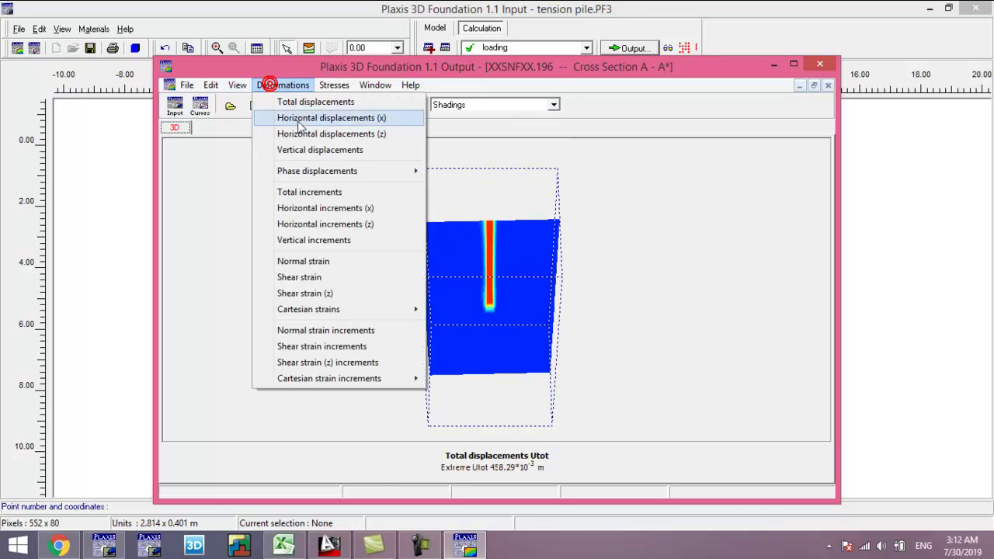
pyautogui.moveTo(394, 173)
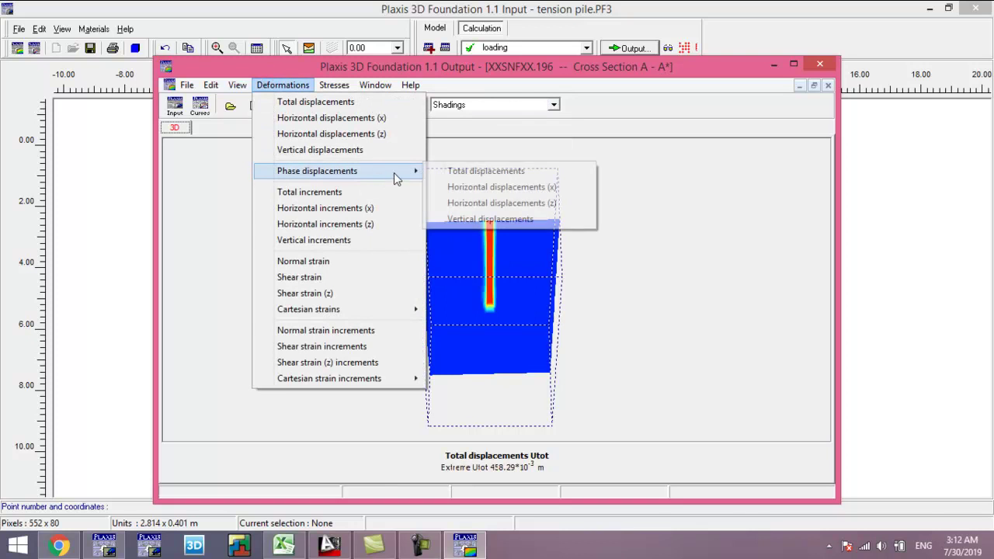
pyautogui.click(503, 221)
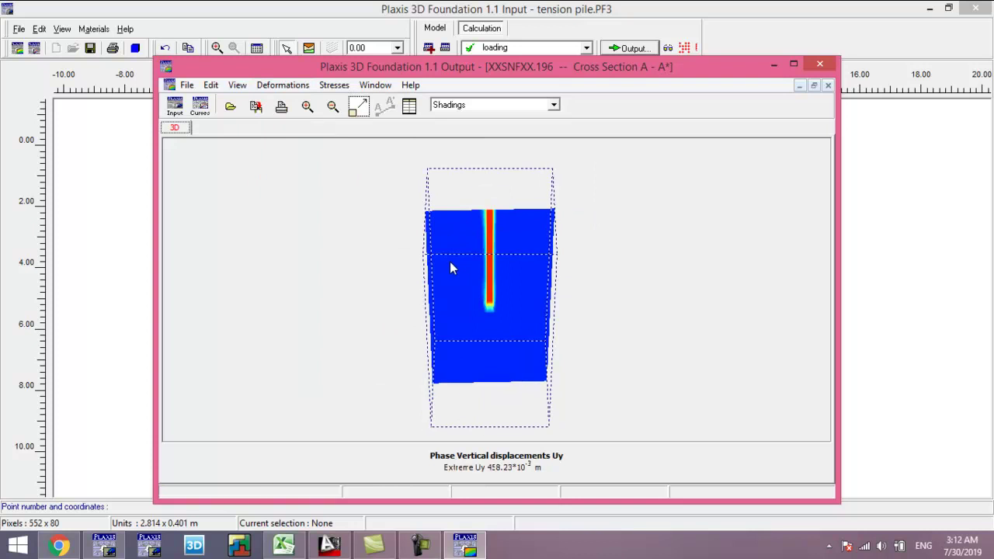
pyautogui.click(237, 84)
pyautogui.click(270, 209)
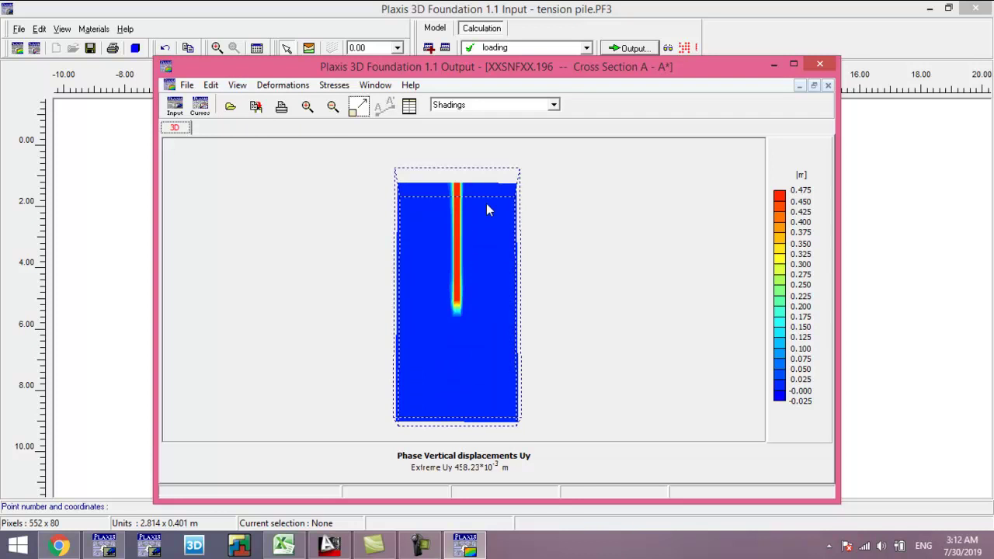
# Zoom from the section top to the pile tip, then start a new chart and pick the tension pile project.
pyautogui.click(309, 110)
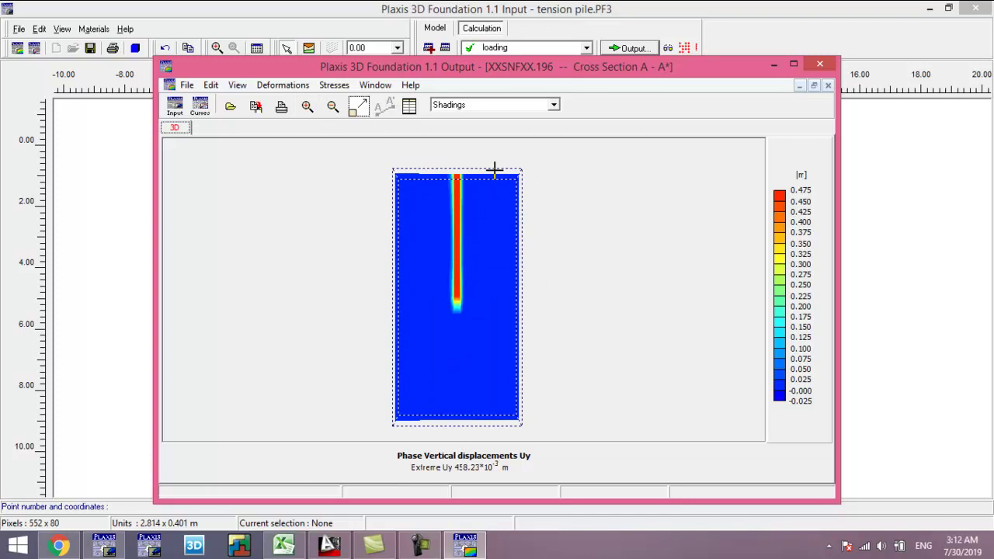
pyautogui.moveTo(492, 166); pyautogui.dragTo(416, 327)
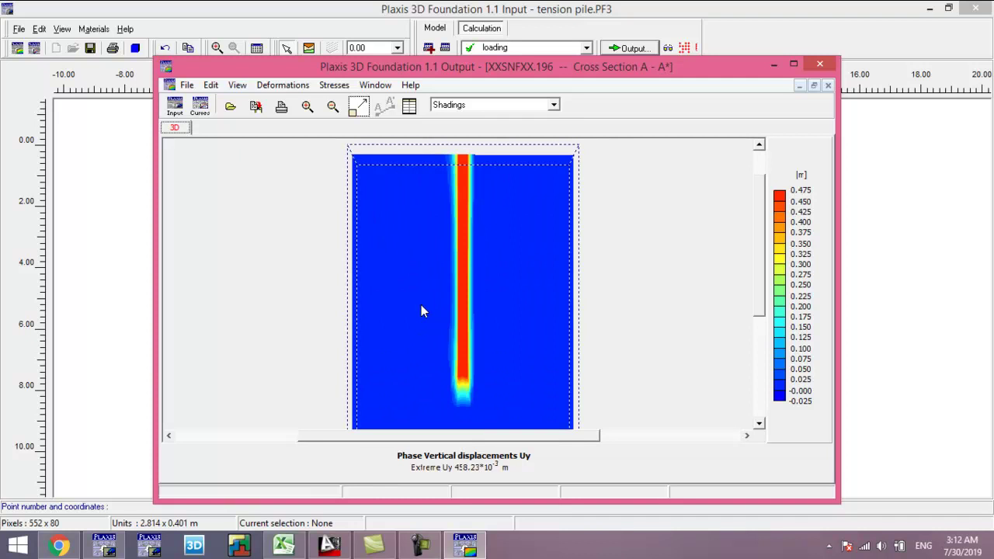
pyautogui.click(199, 106)
pyautogui.click(461, 353)
pyautogui.moveTo(491, 186); pyautogui.dragTo(390, 250)
pyautogui.click(388, 231)
# Define Point A's curve with Sum-Mstage on X and sign-inverted displacement |U| on Y.
pyautogui.click(609, 279)
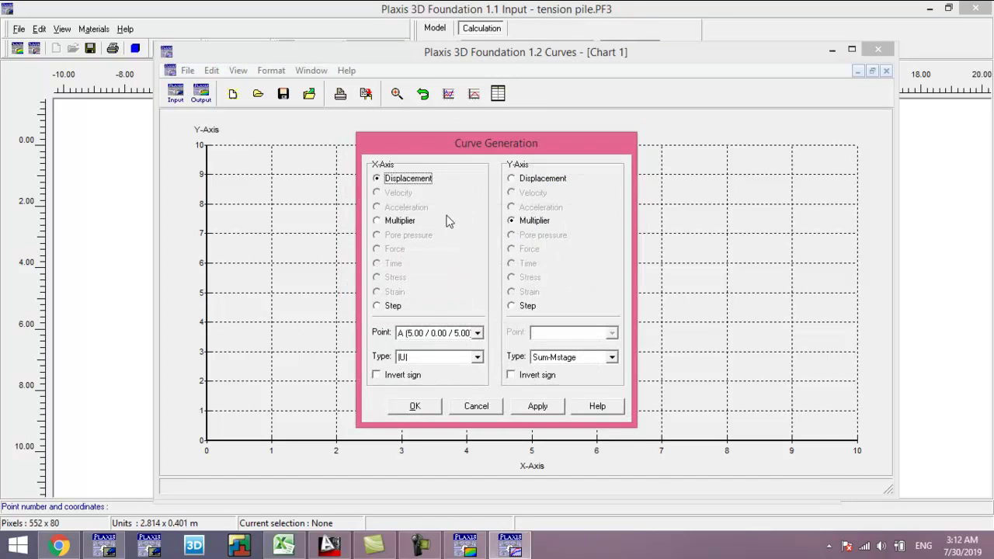
pyautogui.click(391, 220)
pyautogui.click(544, 179)
pyautogui.click(464, 356)
pyautogui.click(462, 357)
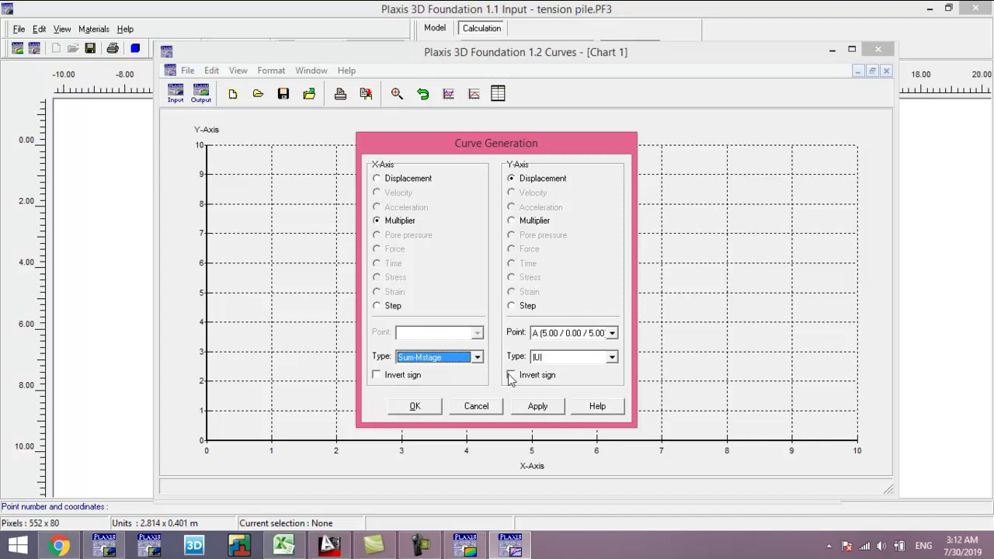
pyautogui.click(511, 375)
pyautogui.click(538, 406)
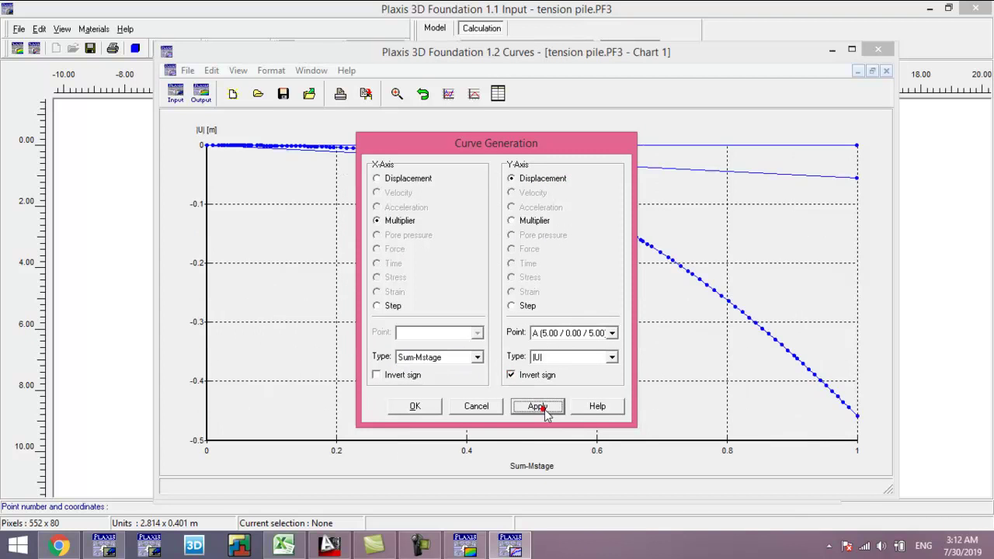
pyautogui.click(416, 406)
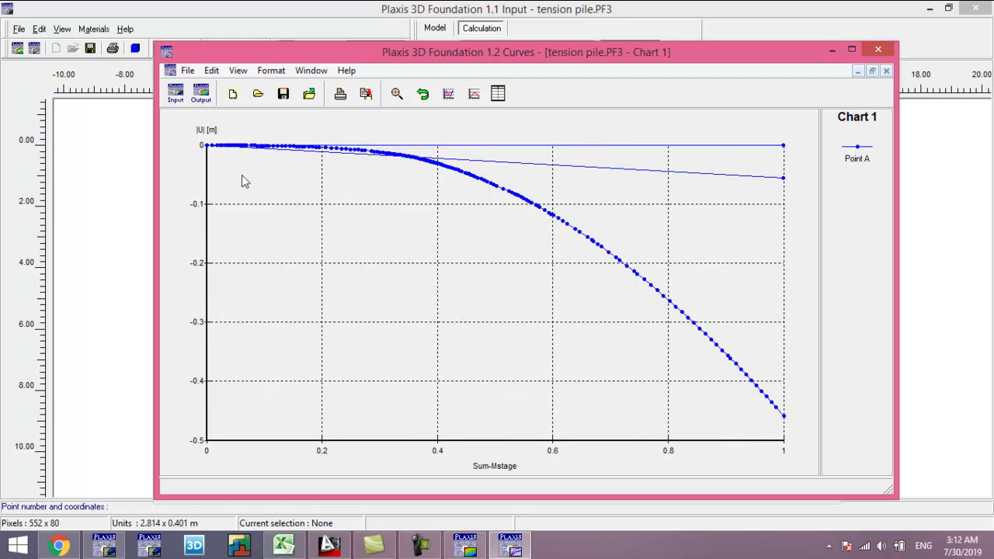
# Adjust the calculation phases included in the Point A curve and show its point value table.
pyautogui.click(474, 93)
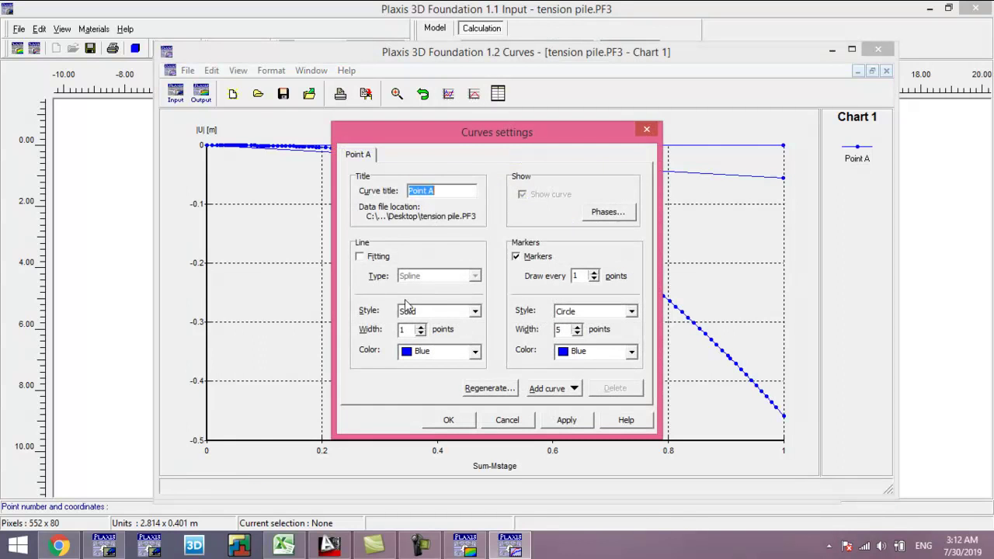
pyautogui.click(622, 215)
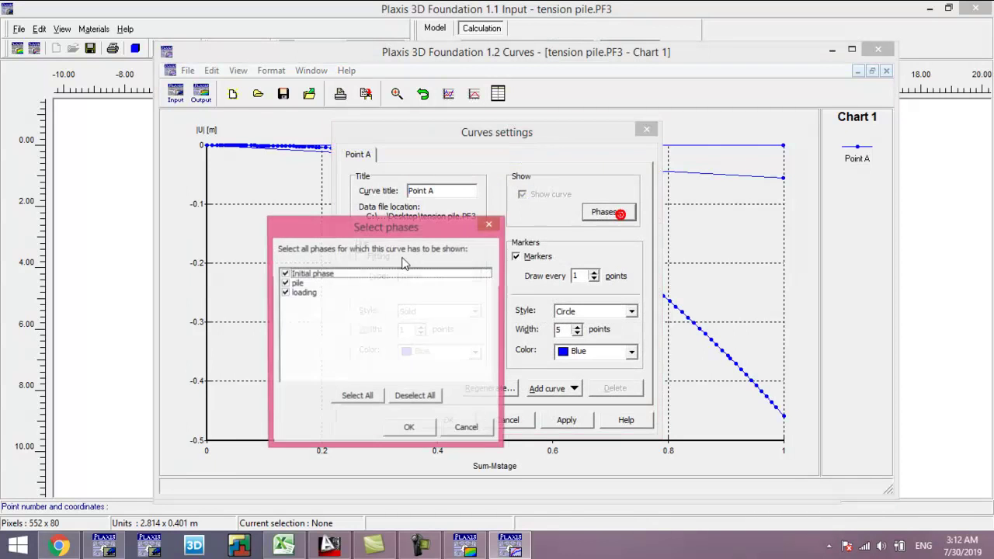
pyautogui.click(284, 274)
pyautogui.click(410, 429)
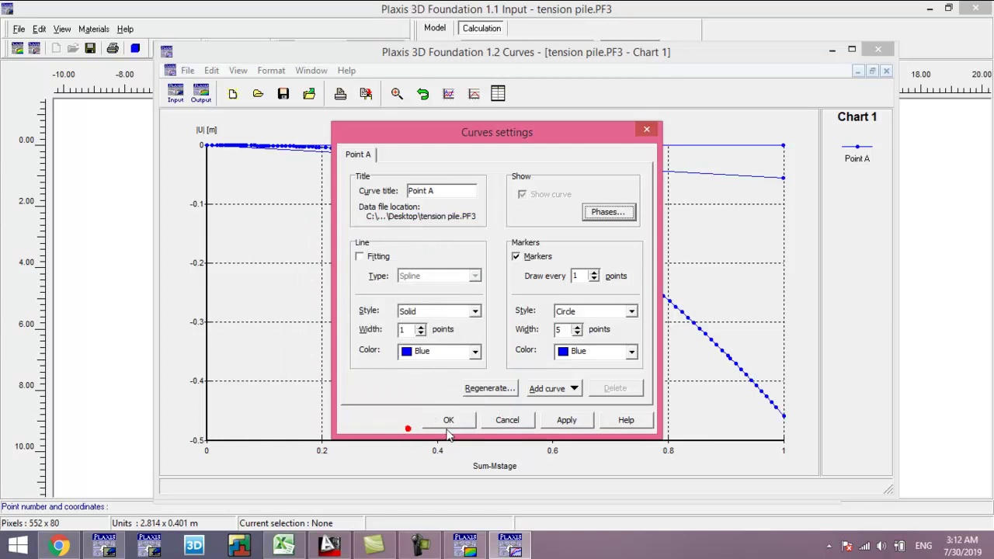
pyautogui.click(449, 420)
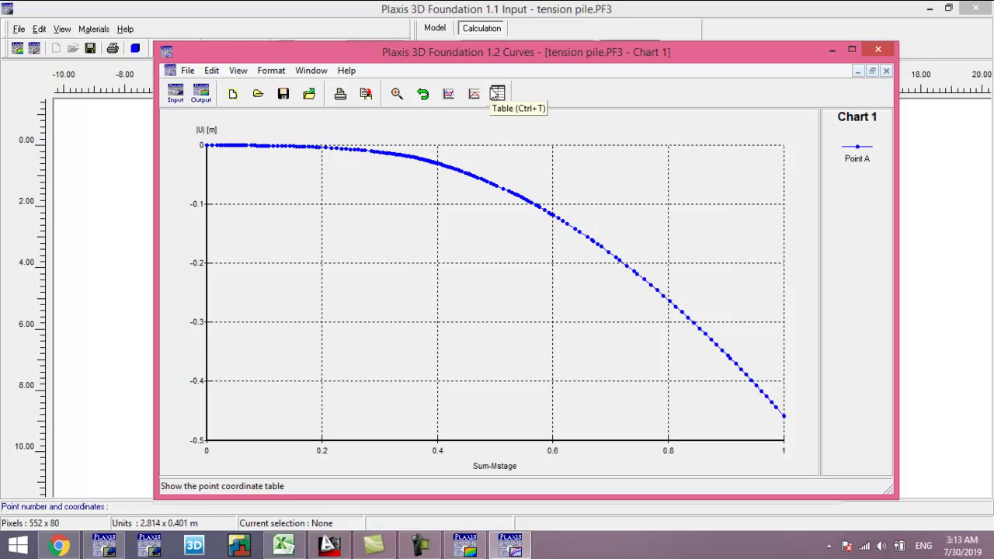
pyautogui.click(497, 93)
# Copy the Plaxis points table and paste it into Excel's friction capacity sheet at cell R4.
pyautogui.click(654, 406)
pyautogui.click(284, 546)
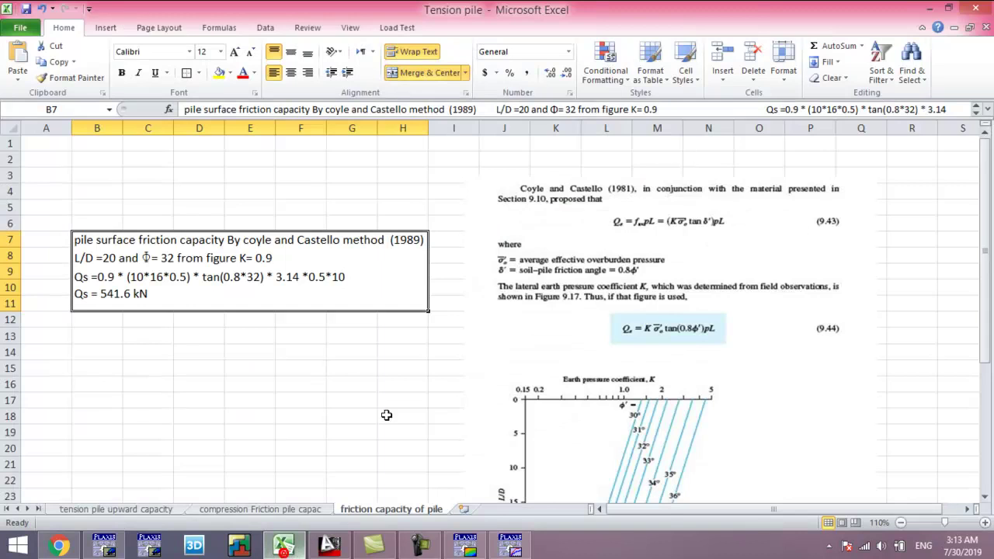
pyautogui.moveTo(677, 509); pyautogui.dragTo(695, 509)
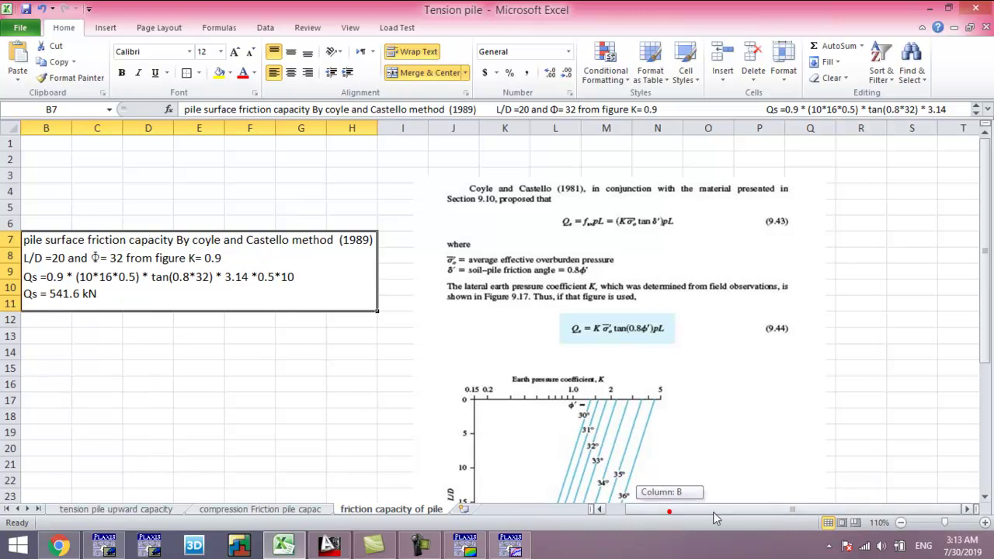
pyautogui.click(870, 192)
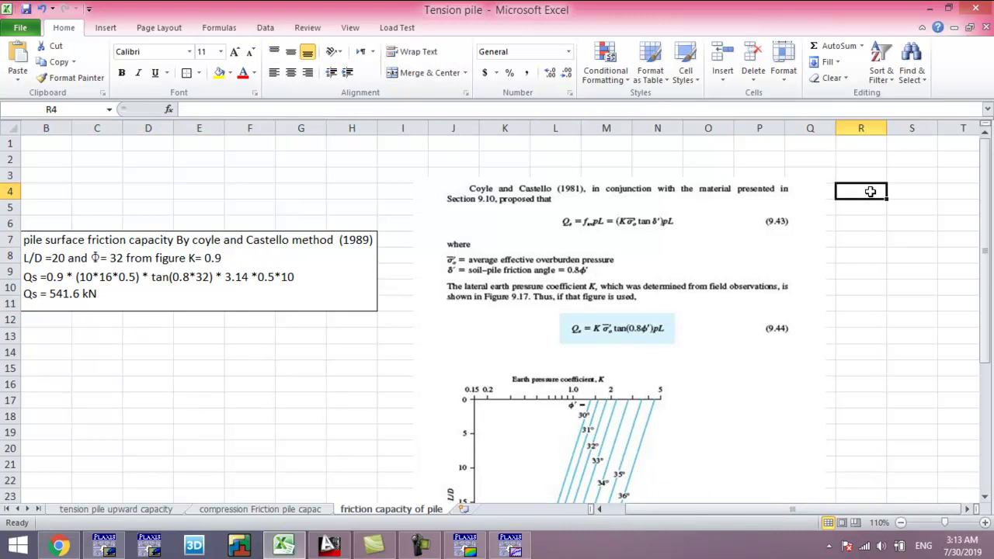
pyautogui.click(964, 510)
# Delete the Point and Step columns from the pasted points table.
pyautogui.click(965, 510)
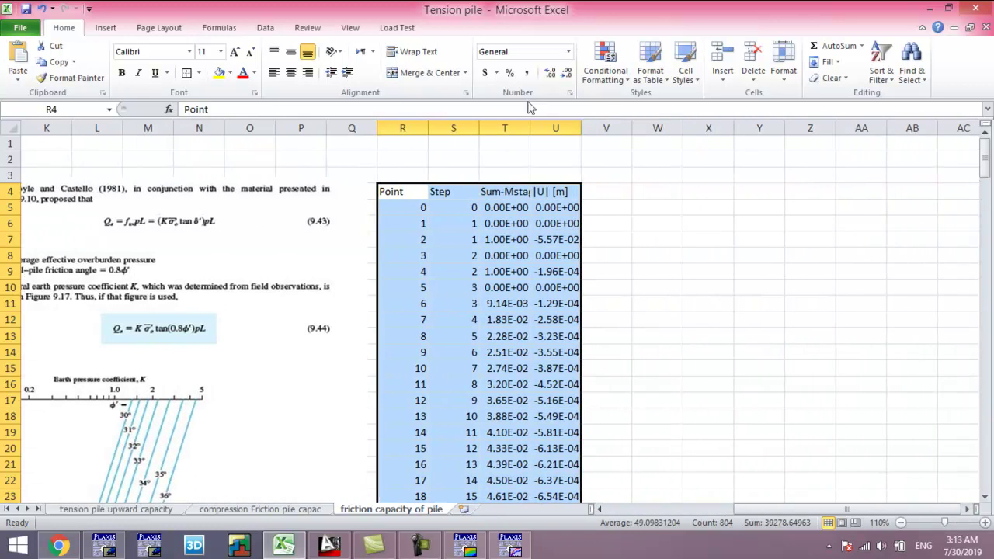
pyautogui.click(568, 52)
pyautogui.click(451, 128)
pyautogui.moveTo(416, 128); pyautogui.dragTo(455, 128)
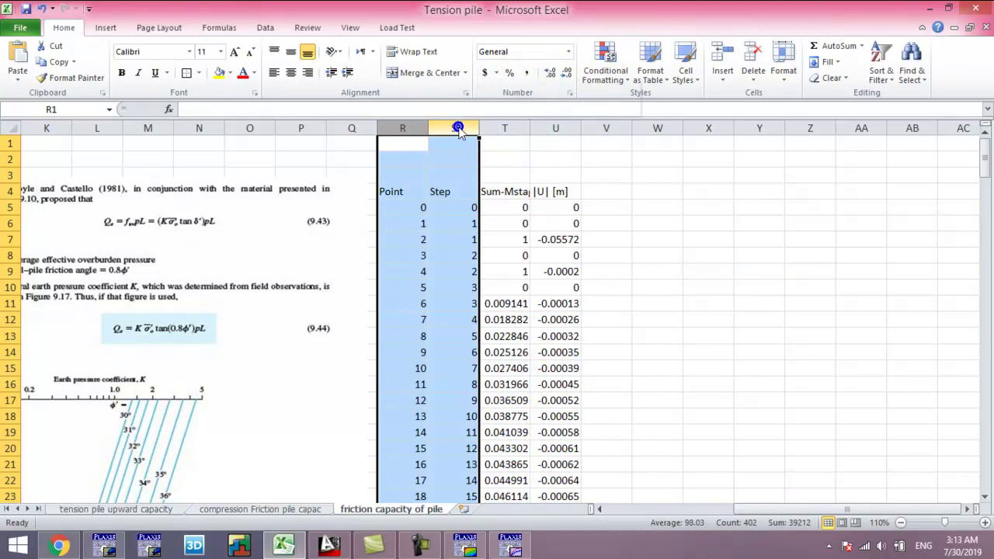
pyautogui.rightClick(457, 126)
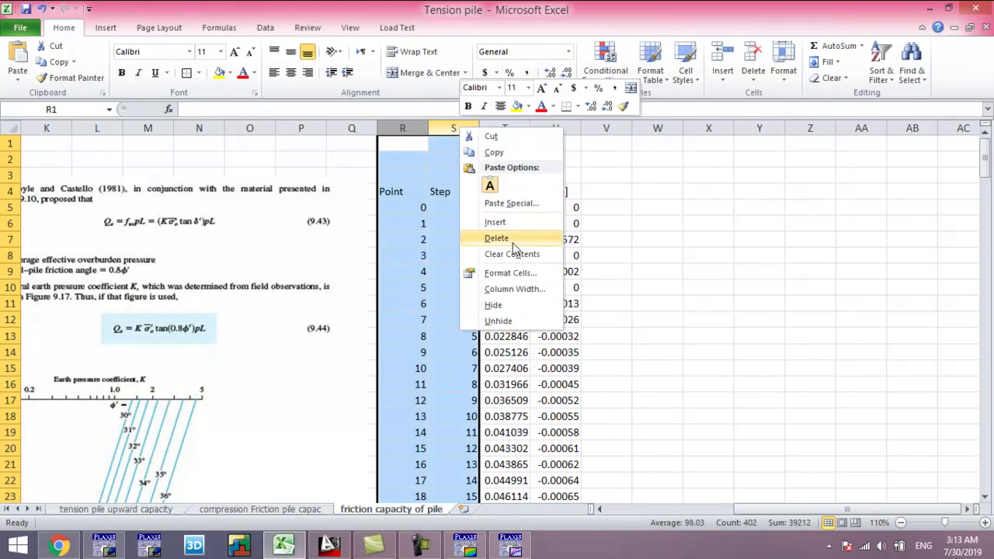
pyautogui.click(513, 246)
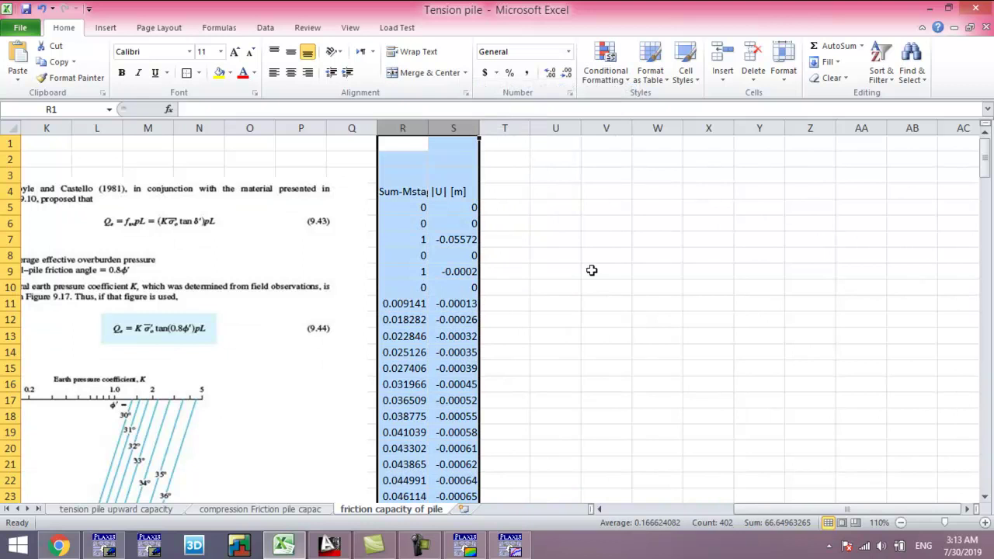
pyautogui.click(585, 353)
pyautogui.moveTo(405, 206); pyautogui.dragTo(429, 51)
pyautogui.scroll(17, 508, 246)
pyautogui.scroll(20, 529, 288)
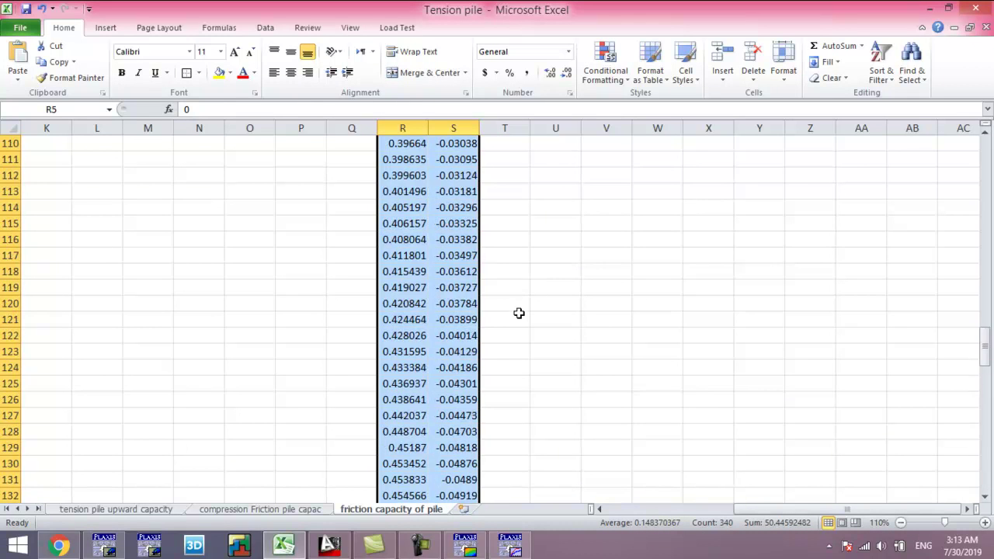
pyautogui.scroll(9, 516, 266)
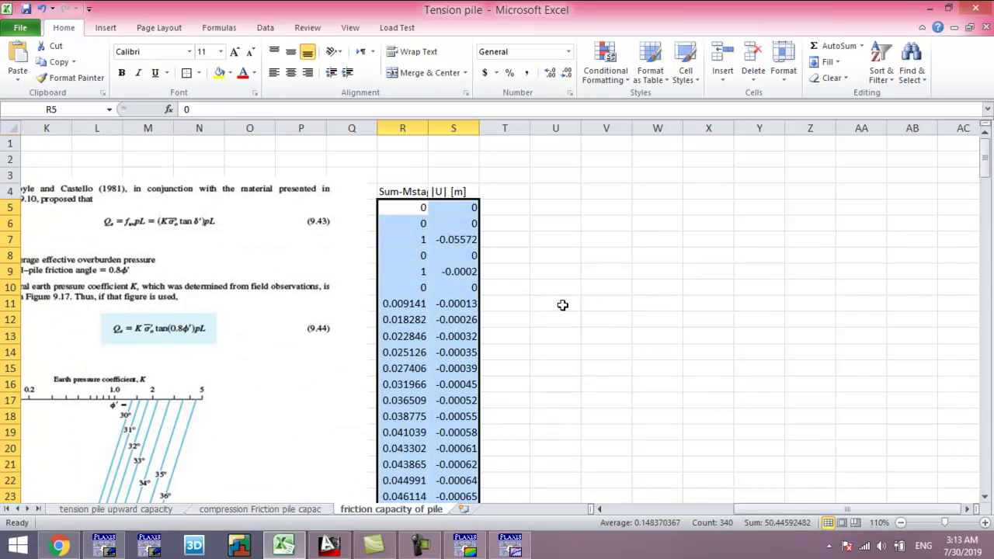
# Delete the first five stray data rows with Shift cells up, so data starts at 0, 0.
pyautogui.click(563, 303)
pyautogui.moveTo(465, 269); pyautogui.dragTo(404, 205)
pyautogui.rightClick(404, 206)
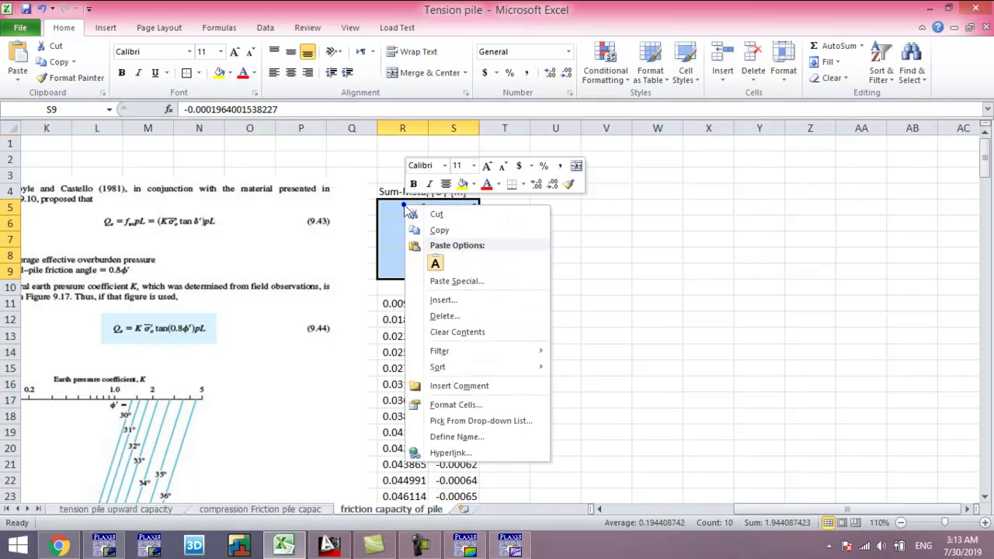
pyautogui.click(431, 316)
pyautogui.click(411, 311)
pyautogui.click(423, 350)
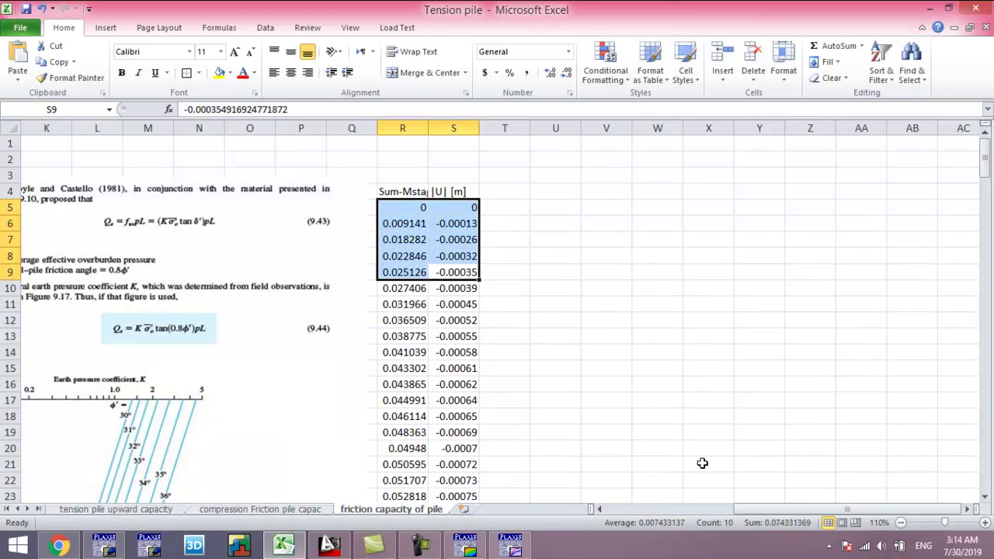
pyautogui.moveTo(963, 509); pyautogui.dragTo(988, 525)
pyautogui.hotkey('ctrl', 'z')
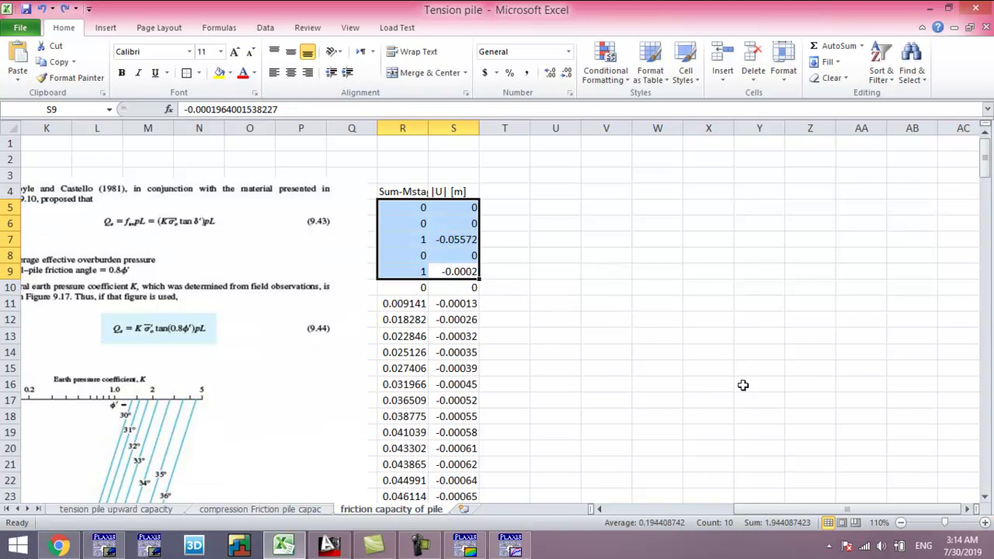
pyautogui.rightClick(391, 215)
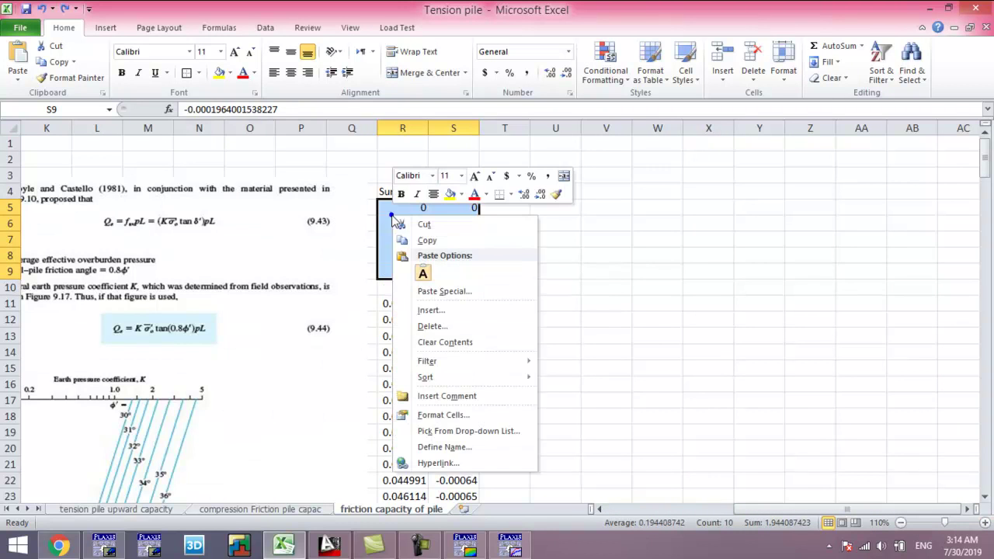
pyautogui.click(432, 326)
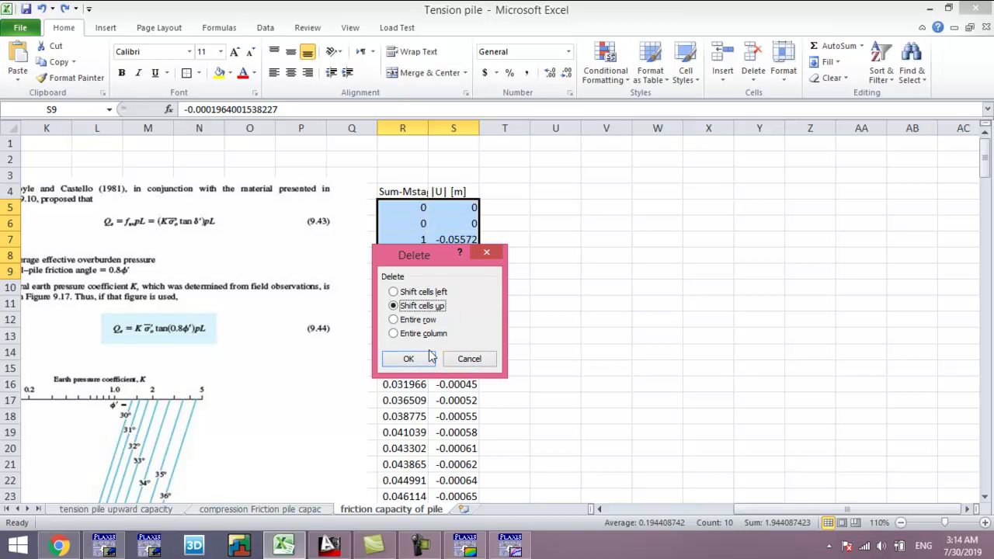
pyautogui.click(405, 361)
pyautogui.moveTo(765, 509)
pyautogui.mouseDown()
pyautogui.moveTo(699, 509)
pyautogui.moveTo(757, 508)
pyautogui.mouseUp()
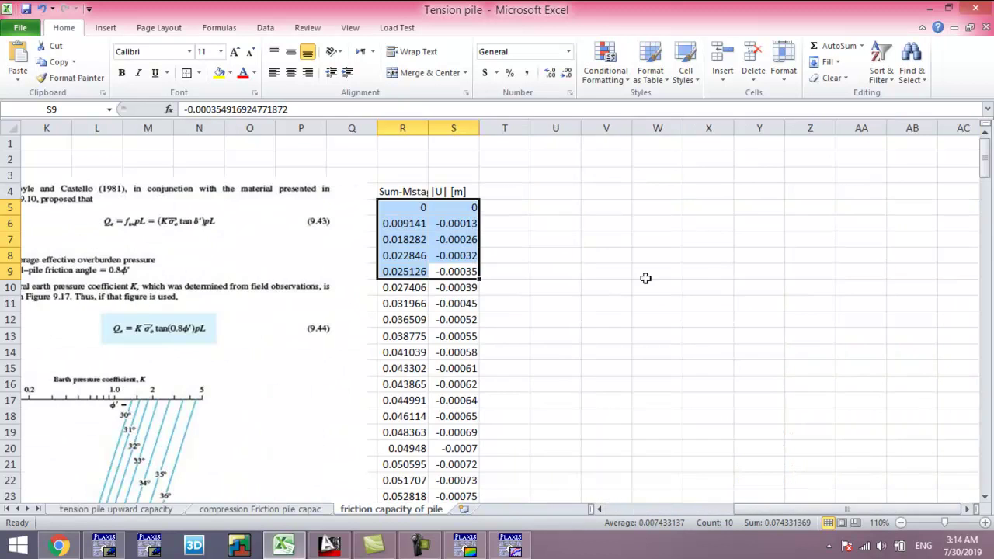
pyautogui.click(610, 237)
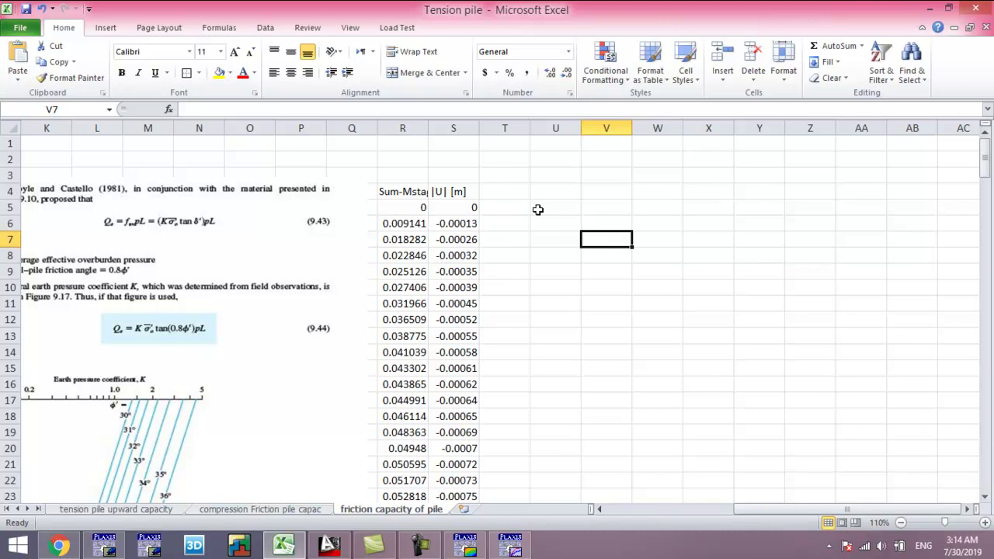
# Add a Load column in U from the Sum-Mstage value in R5, filled down the data.
pyautogui.click(556, 193)
pyautogui.write('Load')
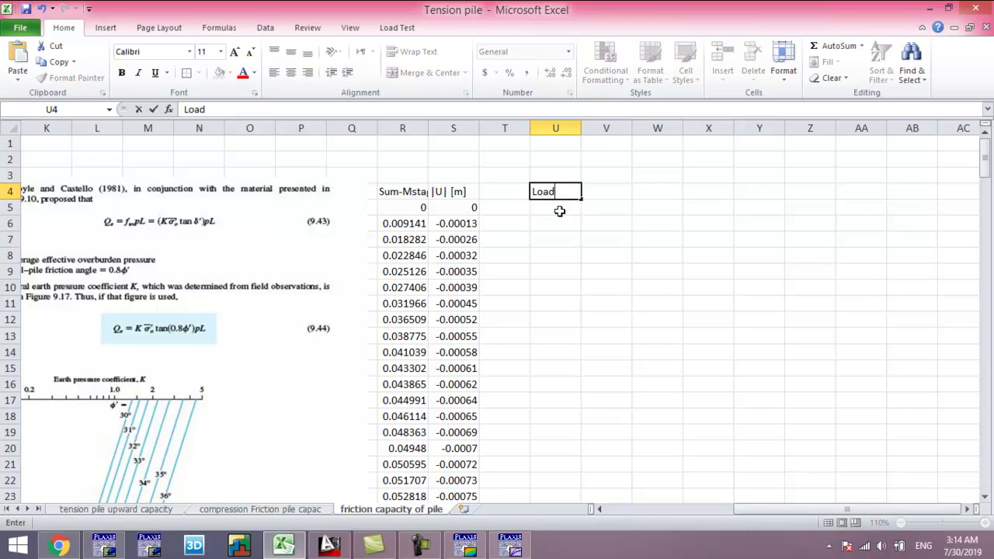
pyautogui.click(559, 211)
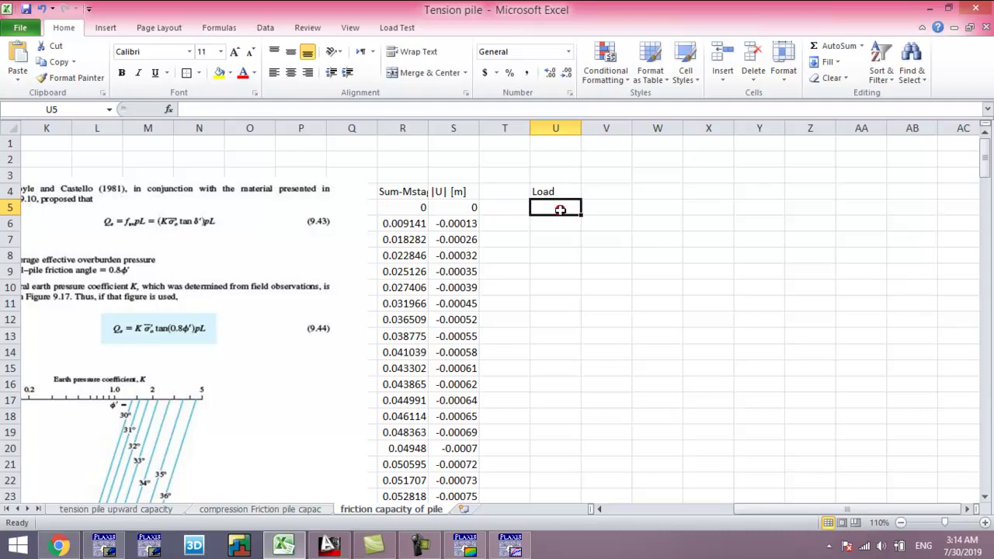
pyautogui.write('=')
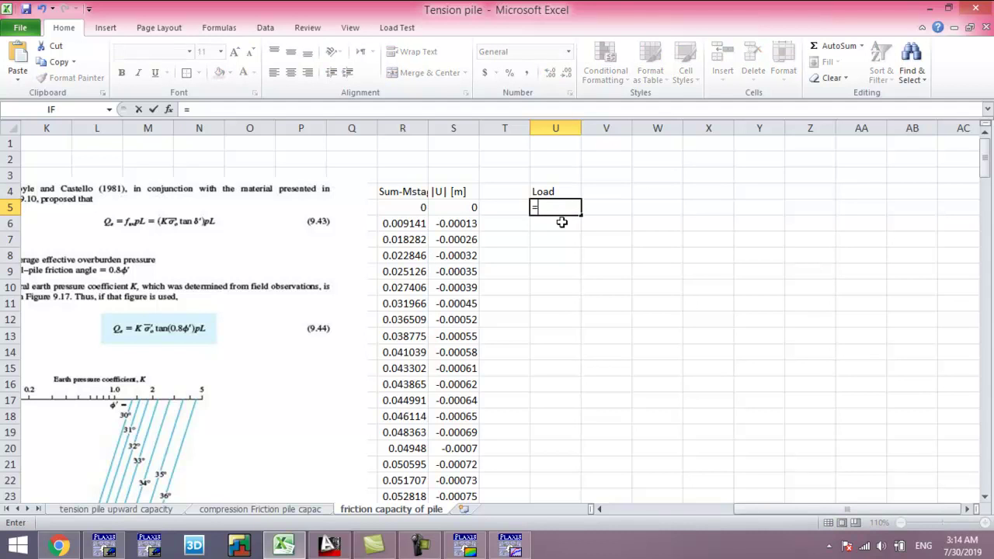
pyautogui.click(404, 206)
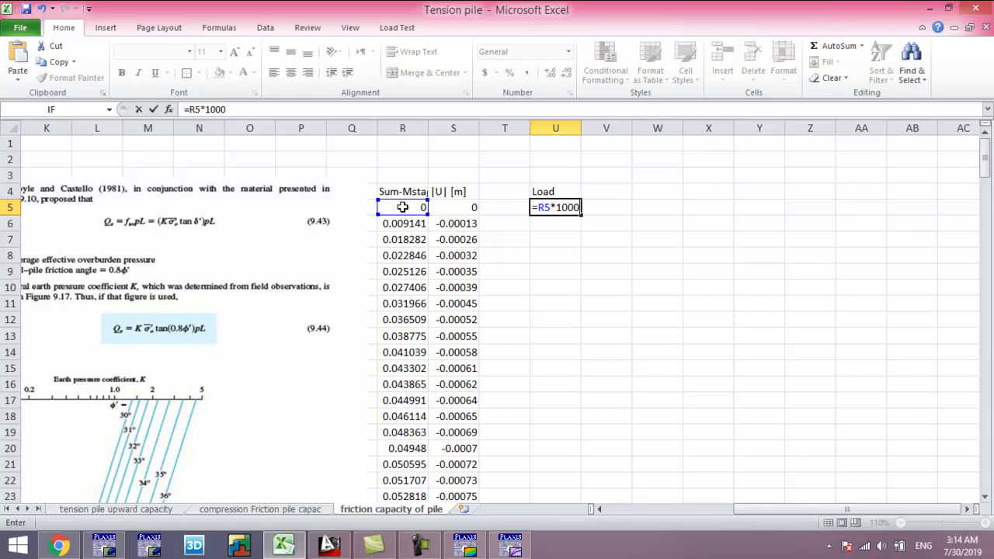
pyautogui.press('Return')
pyautogui.click(557, 207)
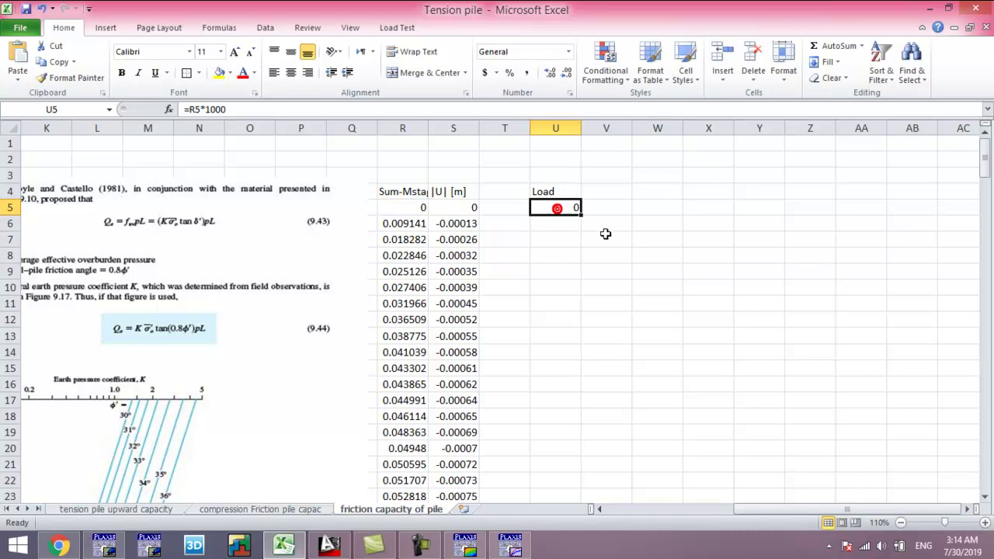
pyautogui.moveTo(578, 215); pyautogui.dragTo(561, 453)
pyautogui.scroll(9, 563, 318)
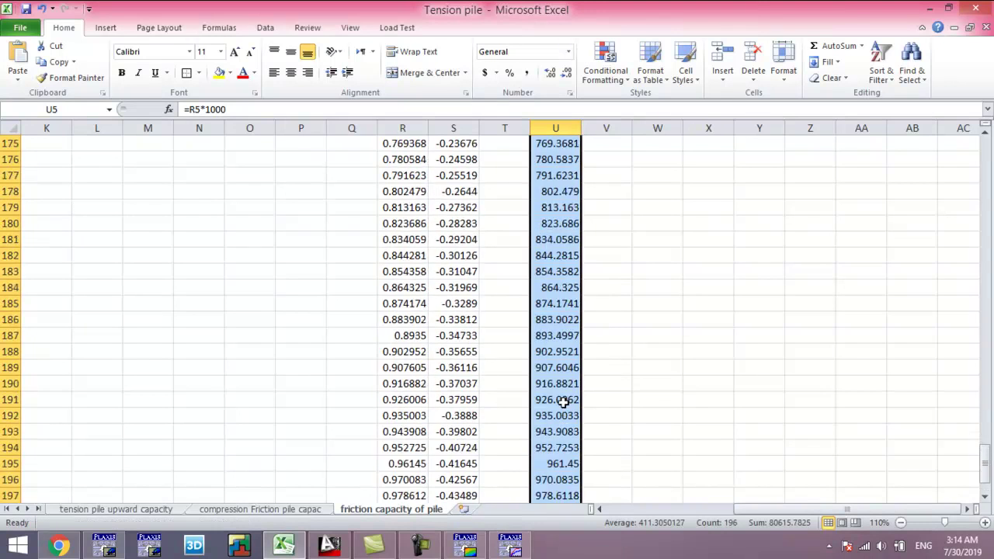
pyautogui.scroll(-11, 563, 319)
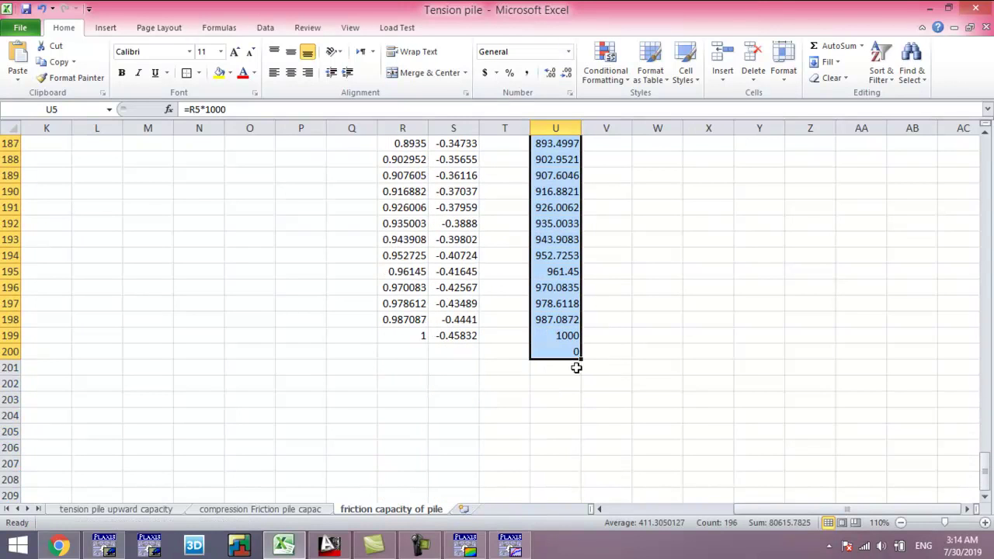
pyautogui.moveTo(581, 359); pyautogui.dragTo(573, 344)
pyautogui.scroll(15, 572, 345)
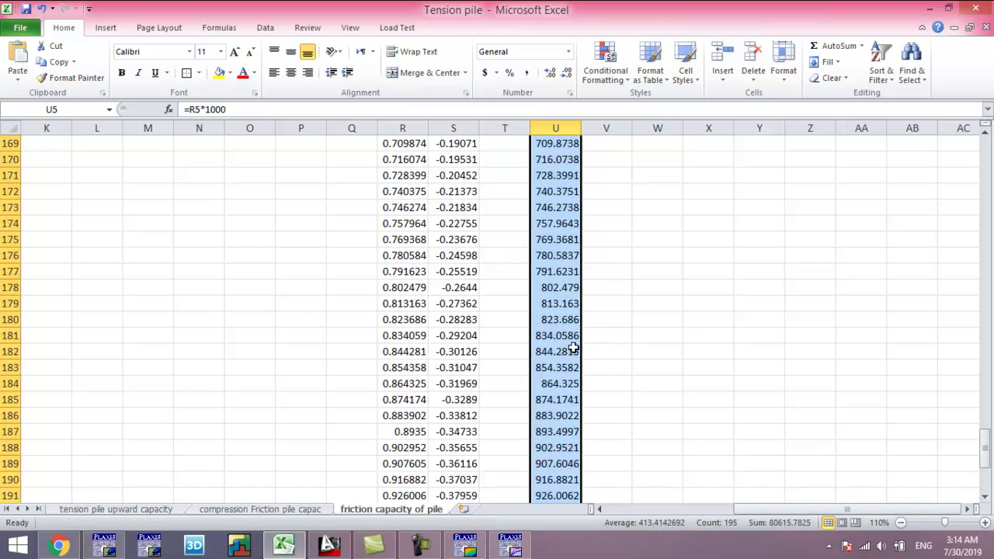
pyautogui.scroll(20, 543, 311)
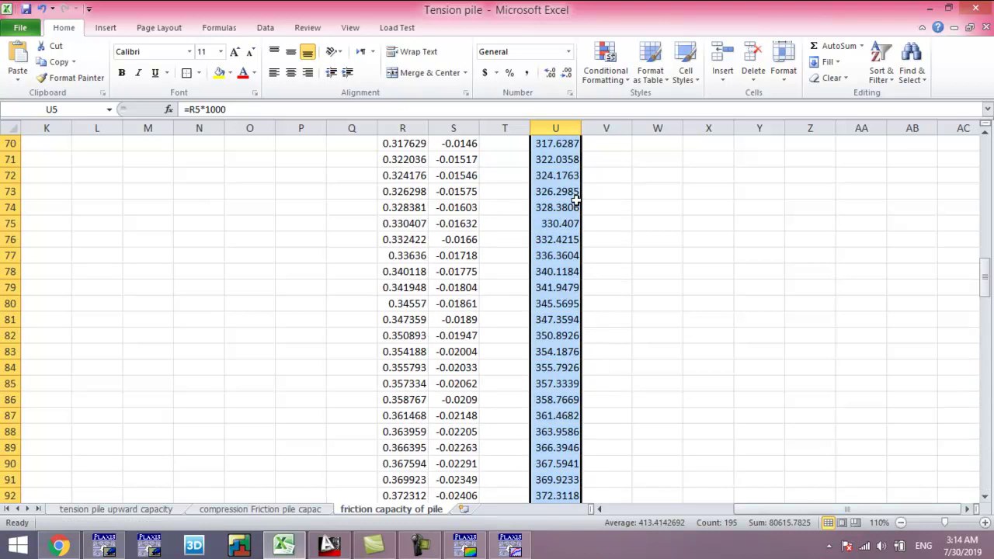
pyautogui.scroll(11, 586, 216)
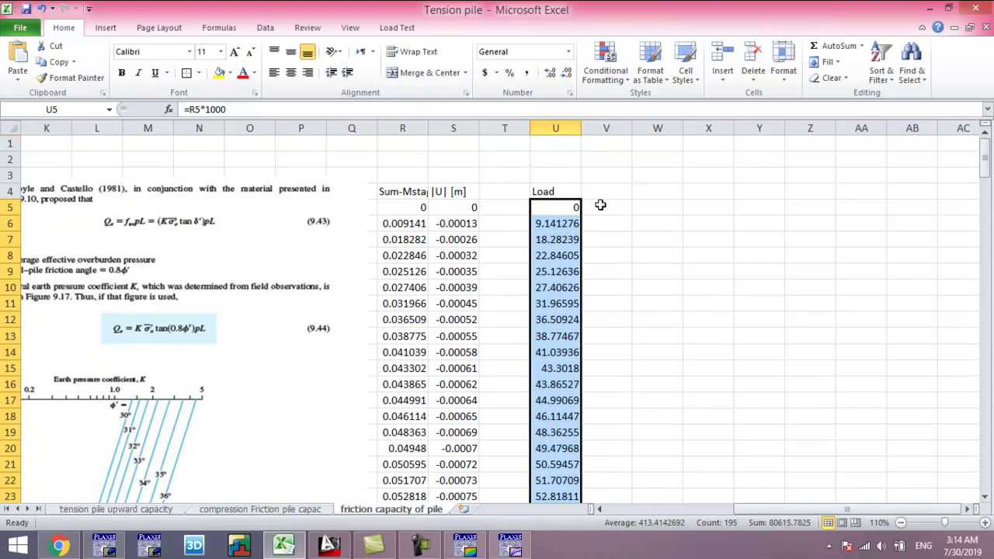
# Add a Sett column in V with =S5*1000, filled down to row 199.
pyautogui.click(612, 192)
pyautogui.write('Sett')
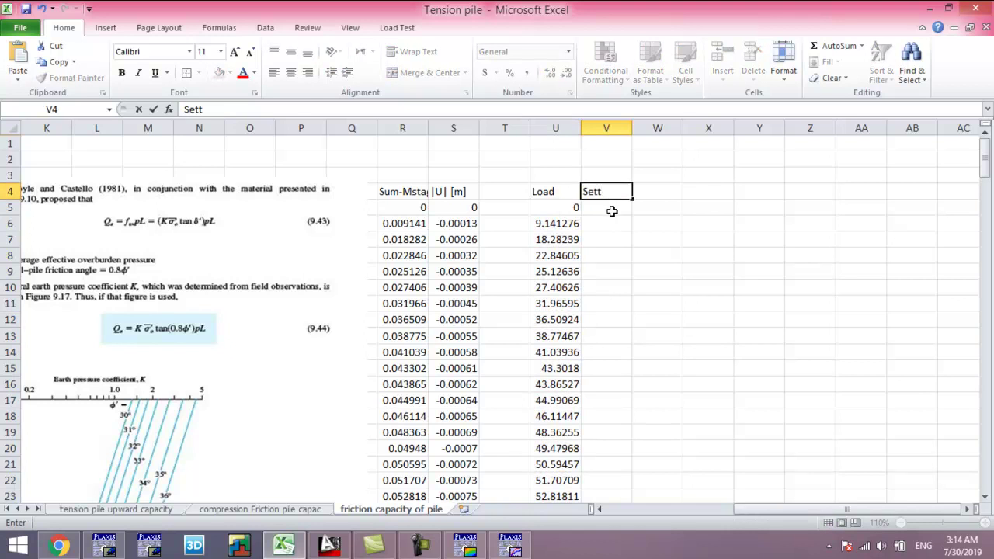
pyautogui.click(612, 211)
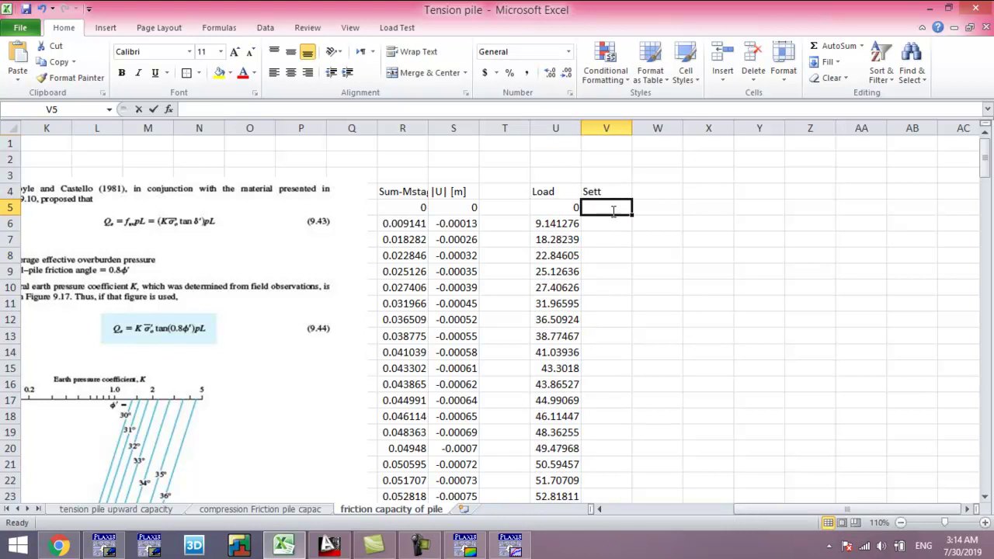
pyautogui.write('=')
pyautogui.click(452, 208)
pyautogui.write('*1000')
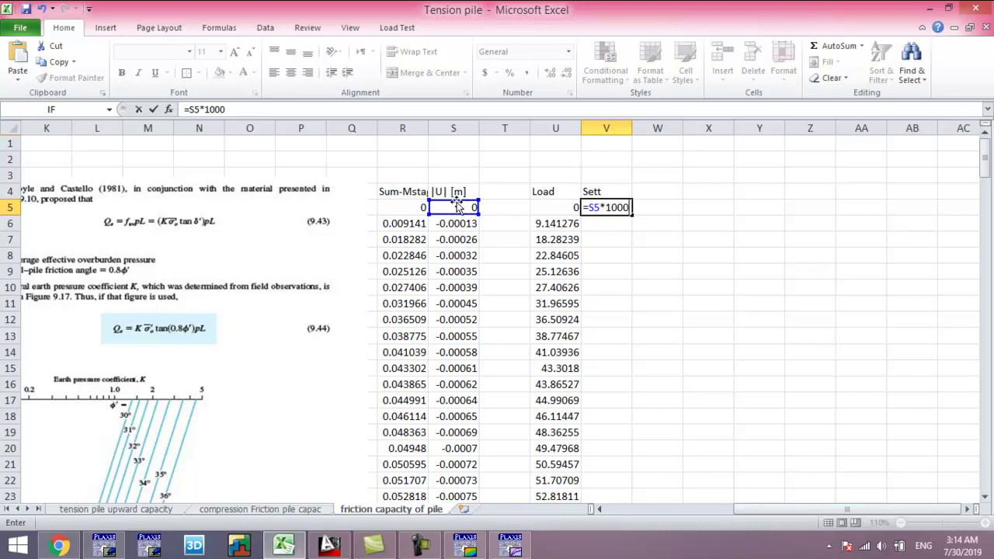
pyautogui.press('Return')
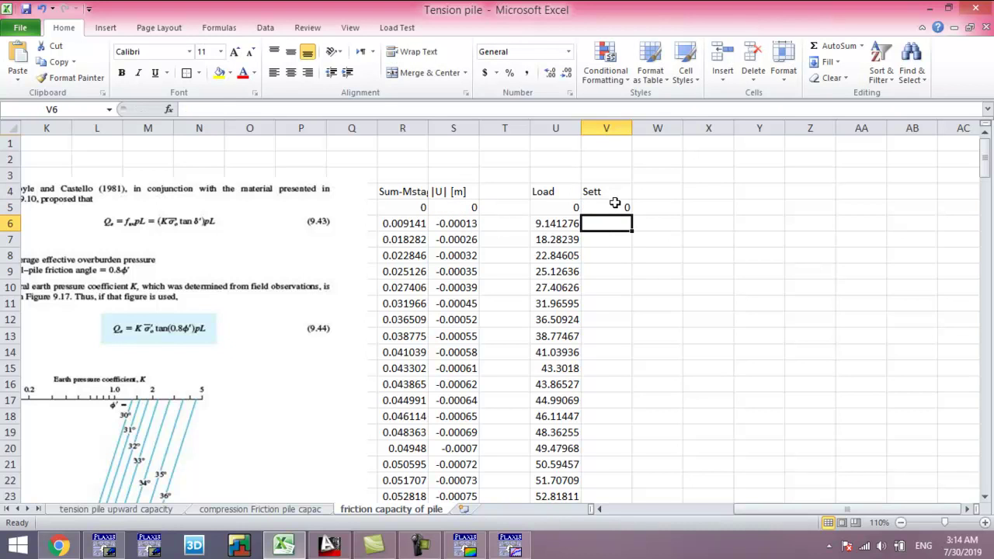
pyautogui.click(614, 203)
pyautogui.moveTo(633, 218); pyautogui.dragTo(633, 483)
pyautogui.scroll(18, 627, 353)
pyautogui.scroll(11, 650, 357)
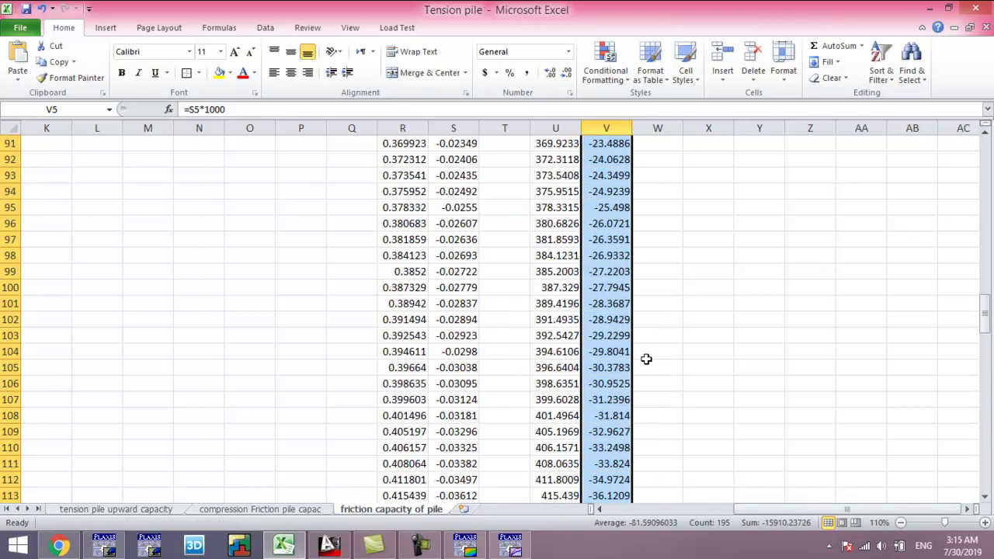
pyautogui.moveTo(985, 320); pyautogui.dragTo(980, 315)
# Clear the Load and Sett headers and select columns U and V.
pyautogui.moveTo(618, 191); pyautogui.dragTo(558, 191)
pyautogui.press('Delete')
pyautogui.moveTo(555, 128); pyautogui.dragTo(604, 127)
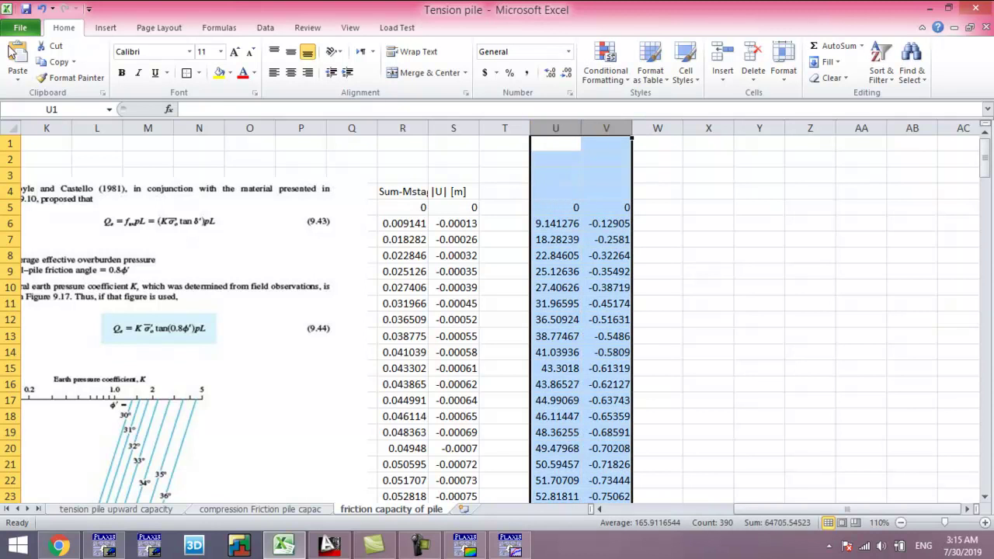
# Insert a smooth-line scatter chart of the load and settlement columns.
pyautogui.click(106, 28)
pyautogui.click(432, 82)
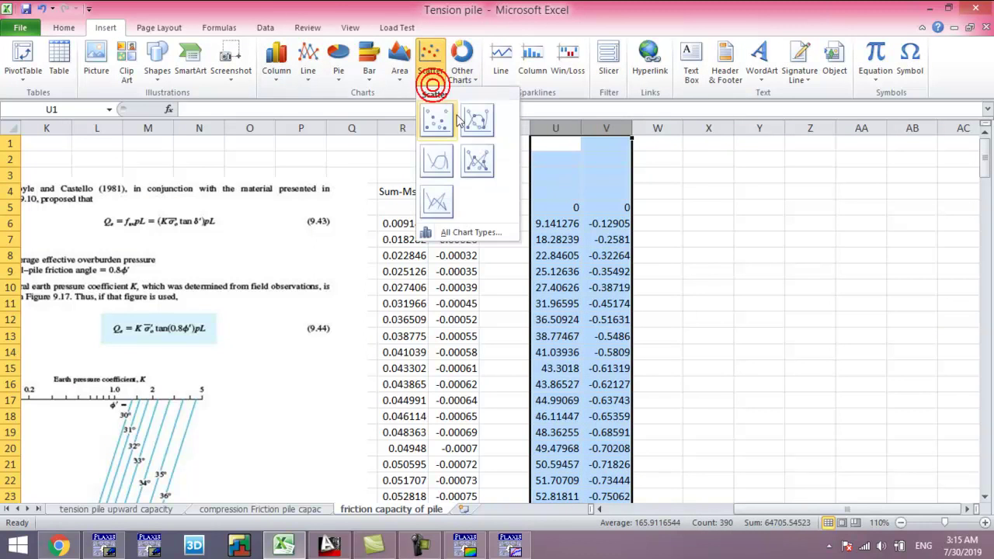
pyautogui.click(477, 121)
pyautogui.moveTo(610, 235); pyautogui.dragTo(717, 219)
pyautogui.press('Delete')
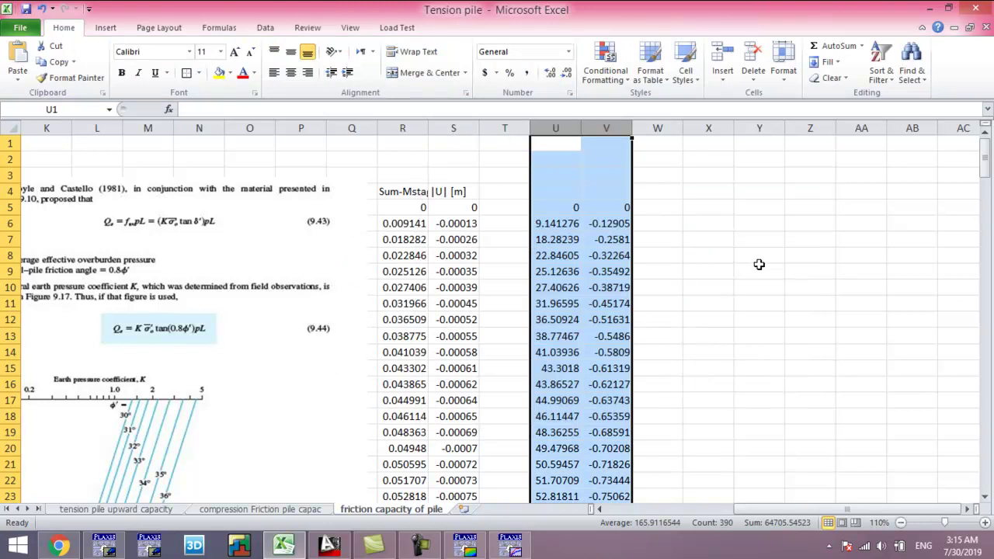
pyautogui.hotkey('ctrl', 'z')
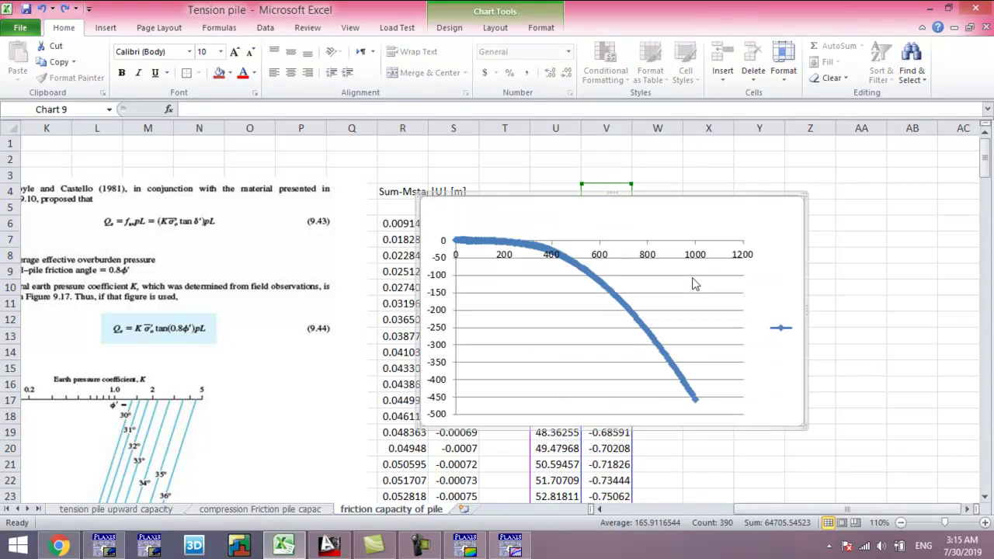
# Delete the chart legend and bring up Format Axis for the horizontal axis.
pyautogui.click(778, 329)
pyautogui.press('Delete')
pyautogui.click(733, 258)
pyautogui.hotkey('ctrl', '1')
pyautogui.moveTo(515, 71); pyautogui.dragTo(212, 118)
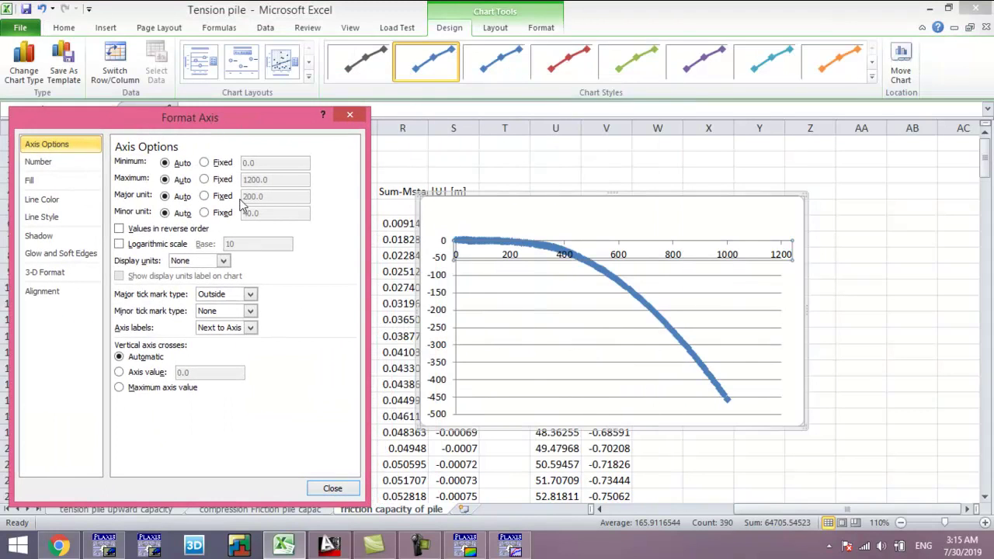
# Set the horizontal axis major unit to 100, minor unit 50, and labels to High.
pyautogui.click(217, 196)
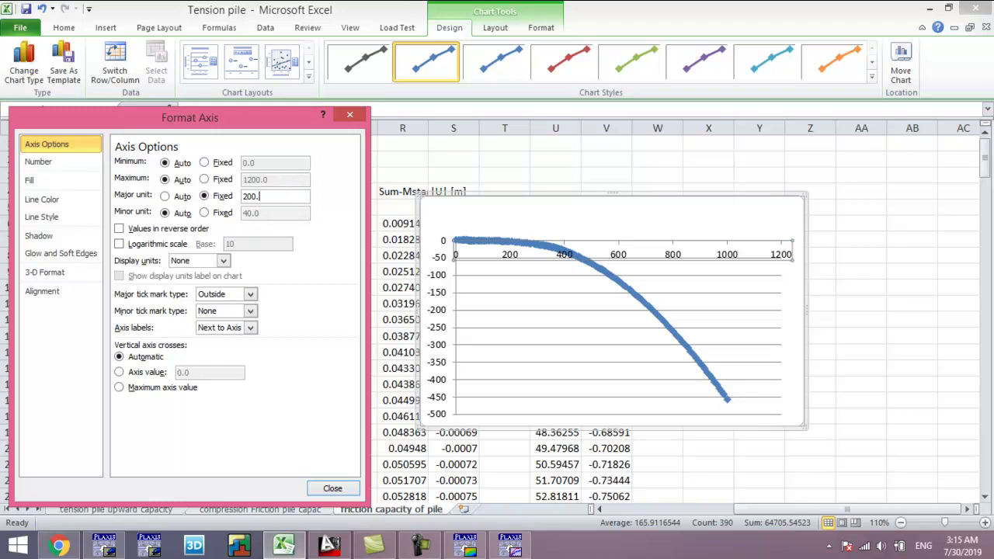
pyautogui.write('100')
pyautogui.click(223, 212)
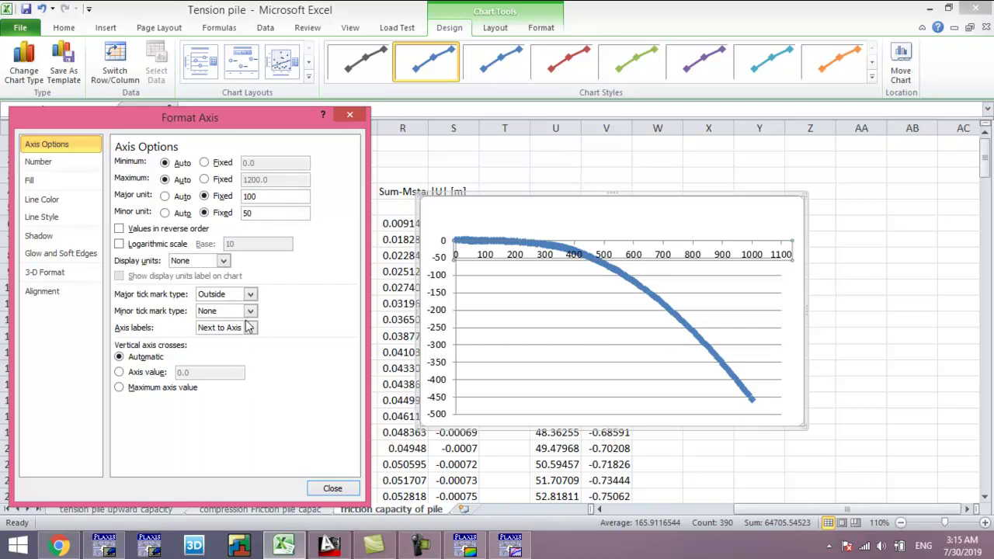
pyautogui.click(249, 328)
pyautogui.click(226, 349)
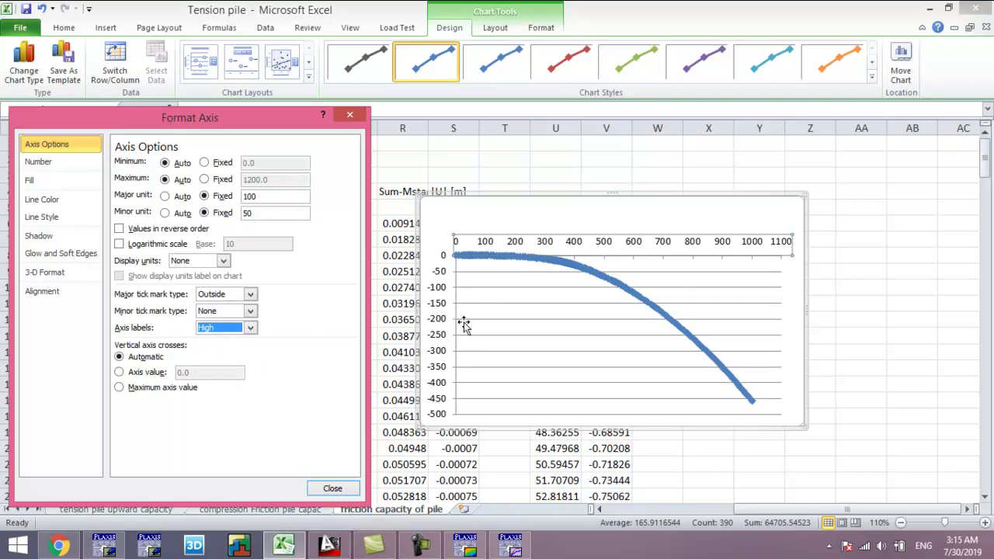
pyautogui.click(441, 297)
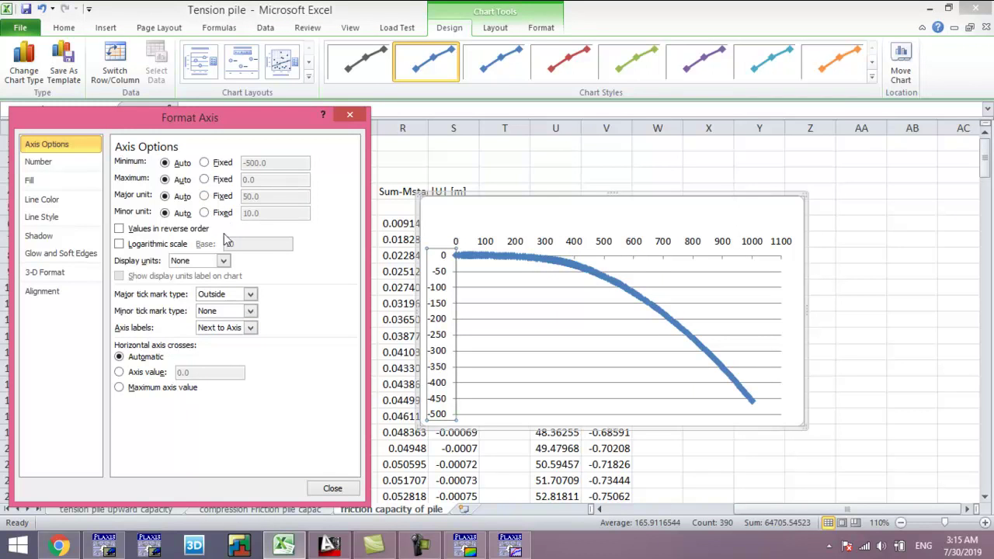
pyautogui.click(332, 489)
# Add major gridlines to the horizontal axis and minor gridlines to the vertical axis.
pyautogui.rightClick(609, 243)
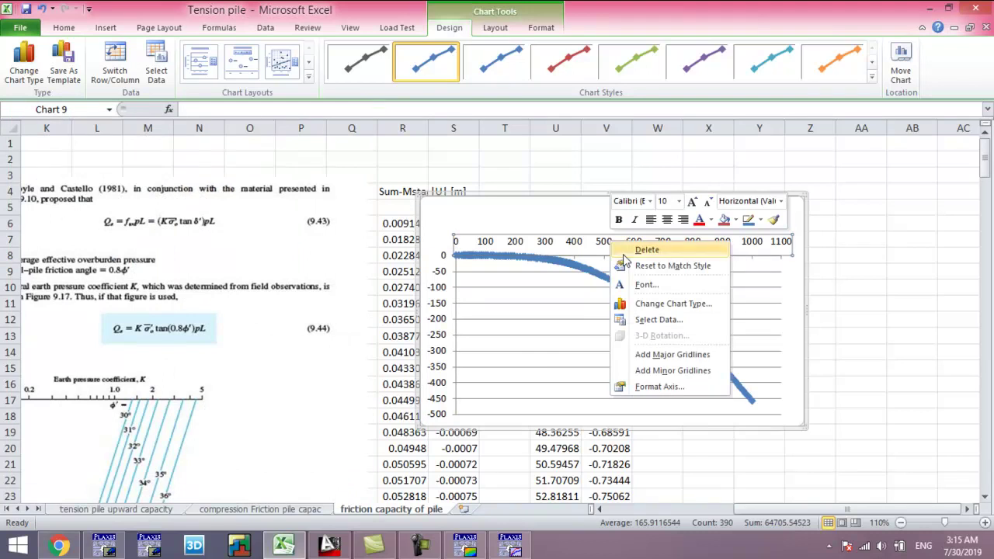
pyautogui.click(656, 355)
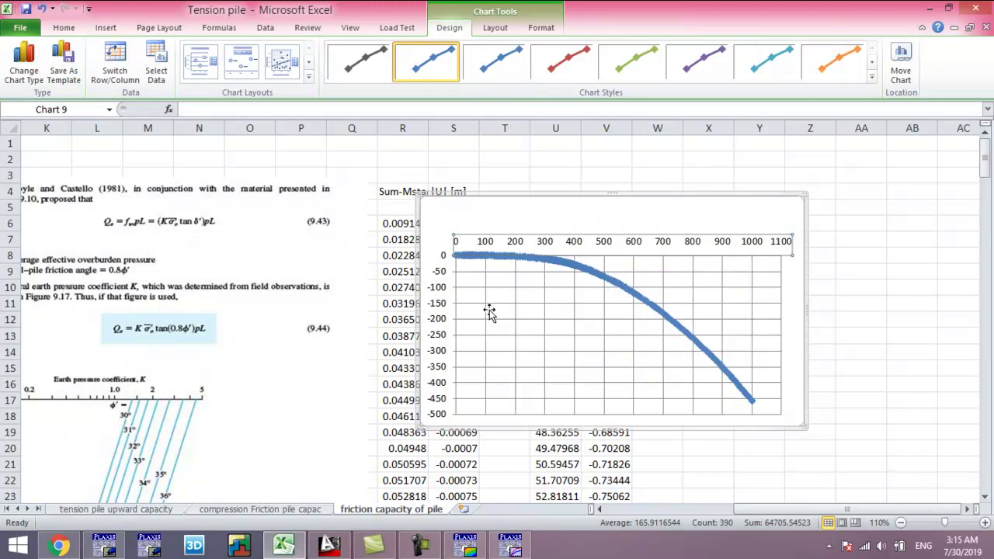
pyautogui.rightClick(440, 290)
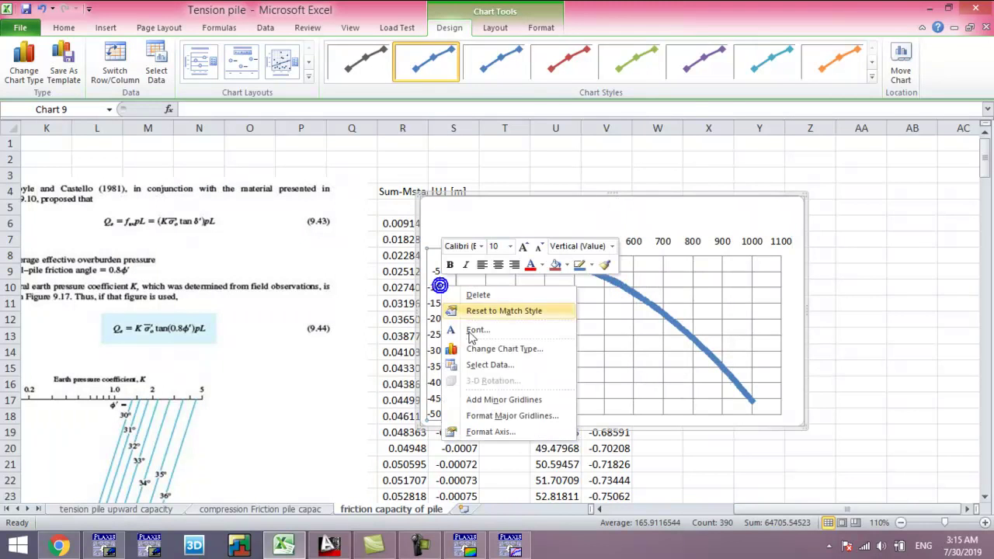
pyautogui.click(510, 400)
# Move the chart up beside the data and enlarge it.
pyautogui.moveTo(646, 213); pyautogui.dragTo(670, 163)
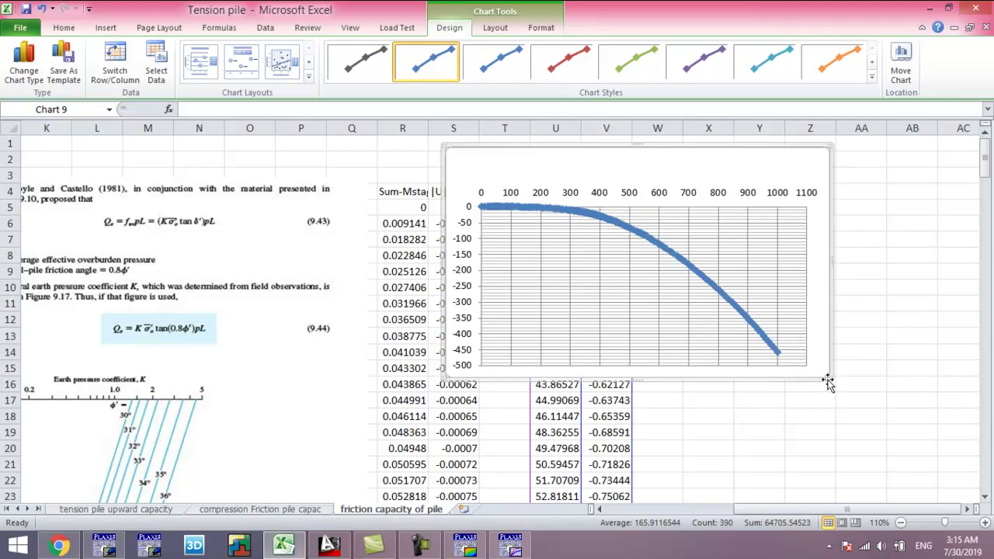
pyautogui.moveTo(829, 379); pyautogui.dragTo(905, 492)
pyautogui.moveTo(802, 516); pyautogui.dragTo(673, 512)
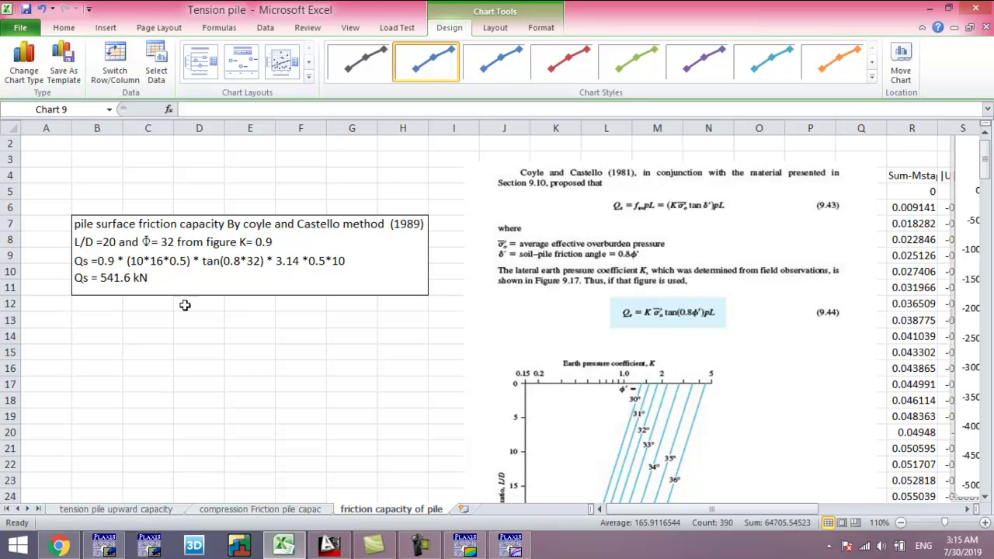
# Scroll back to the top and right until the gridded chart is visible beside the data.
pyautogui.scroll(1, 83, 293)
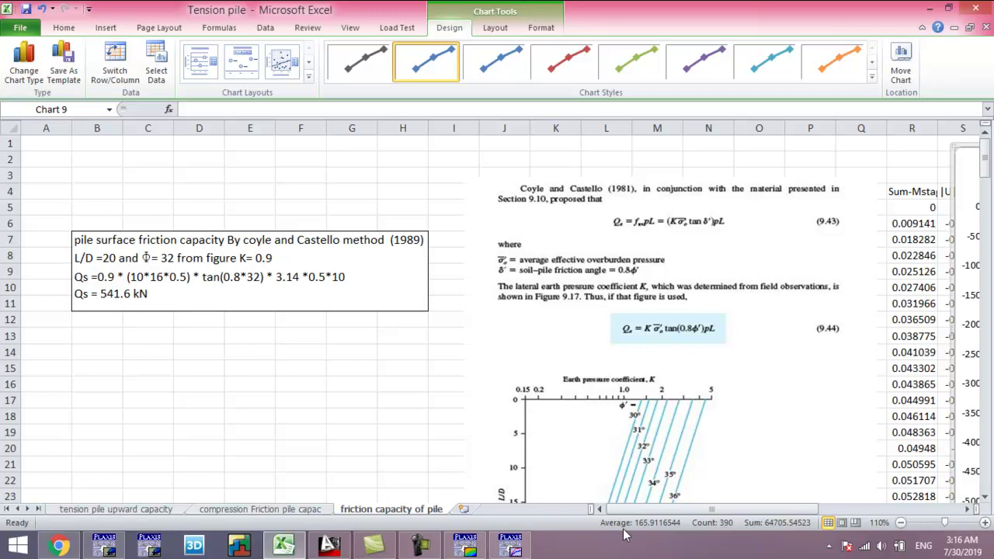
pyautogui.moveTo(633, 512); pyautogui.dragTo(739, 513)
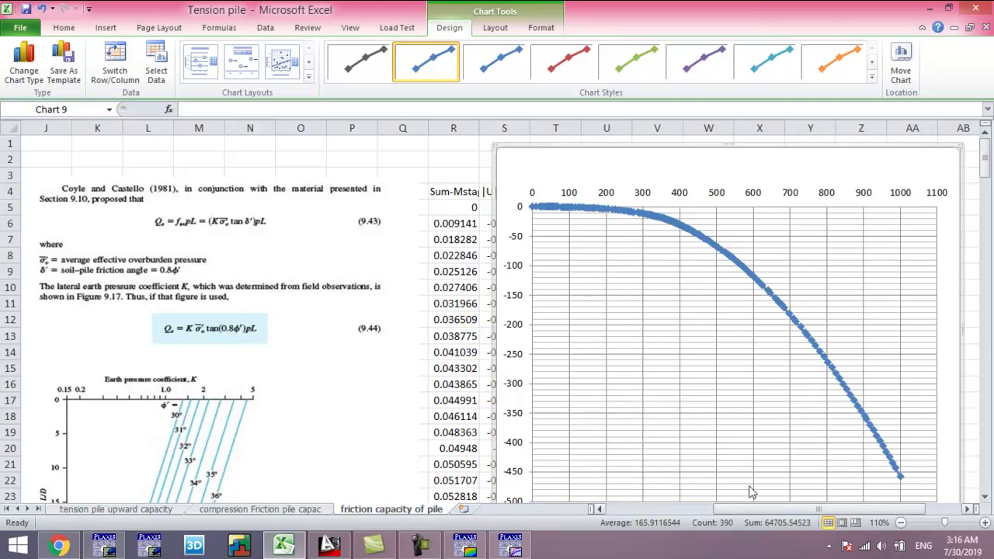